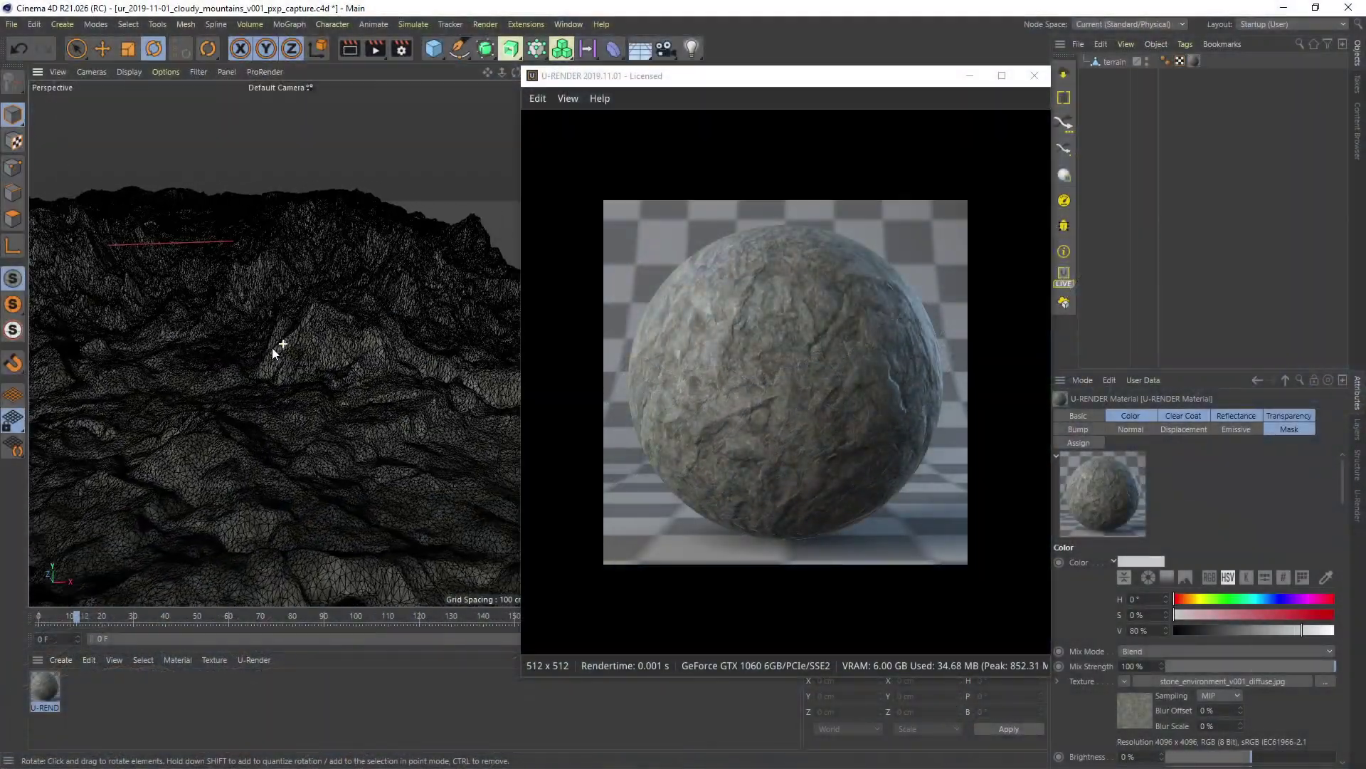
Orbit the perspective viewport in closer to the terrain.
mouse_move(271, 348)
alt+mouse_down()
mouse_move(328, 339)
mouse_move(238, 360)
mouse_move(283, 329)
alt+mouse_up()
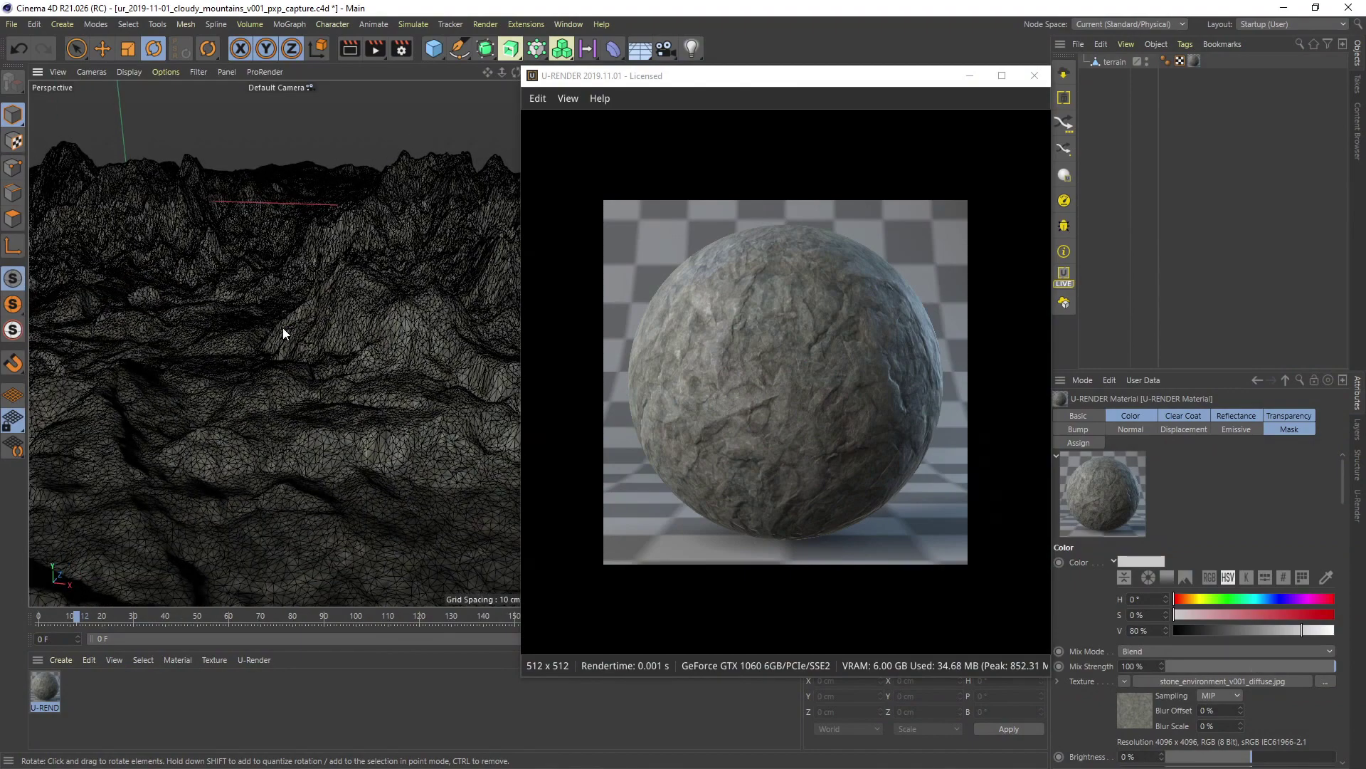
Check the stone material's Color, Reflectance and Normal channels, then tick Displacement on.
double_click(48, 681)
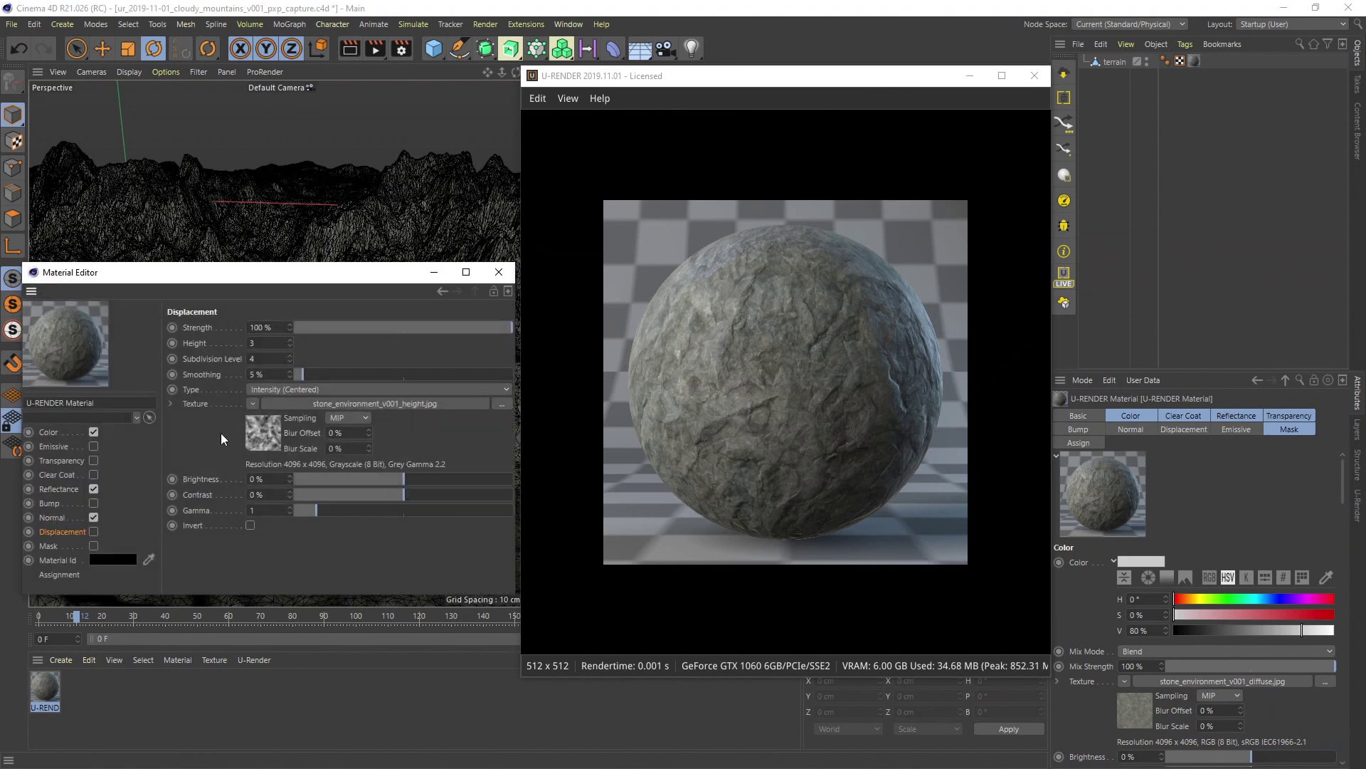
click(63, 432)
click(61, 488)
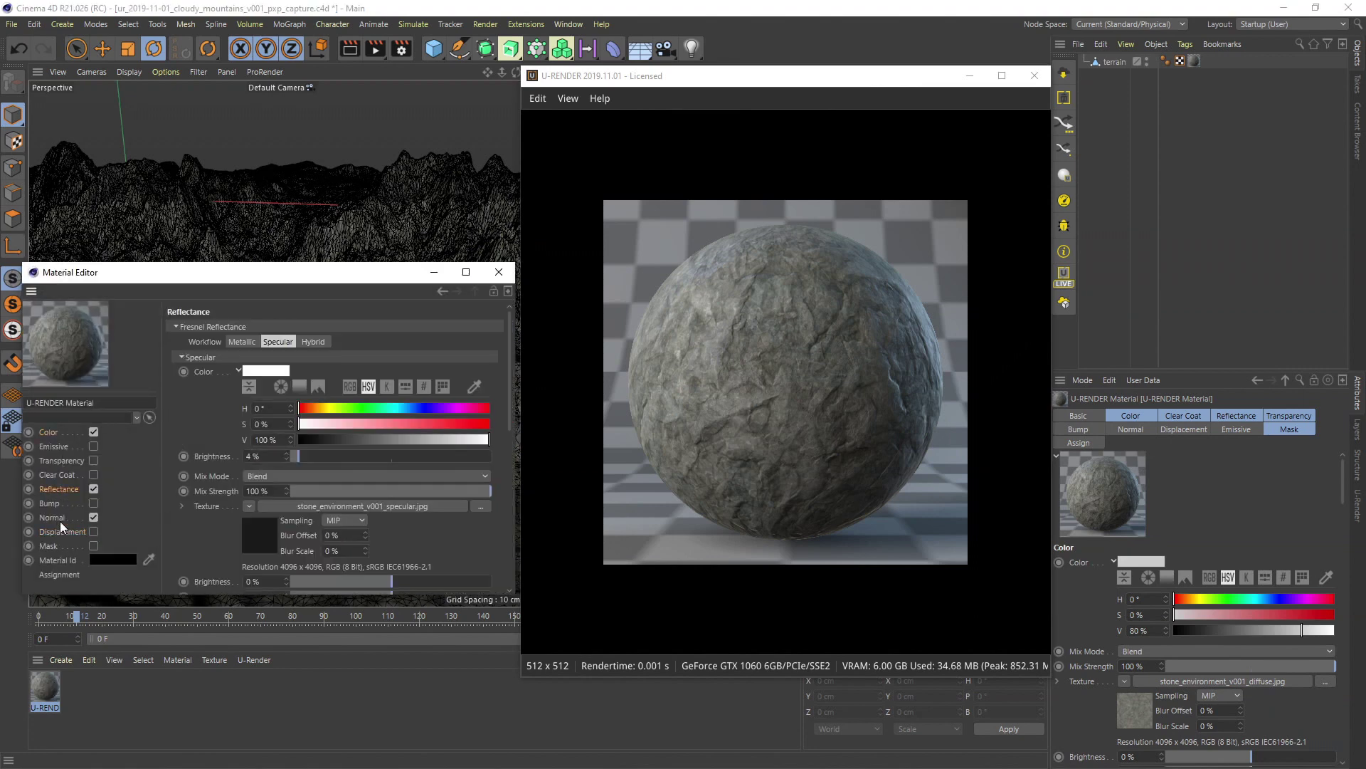
click(60, 519)
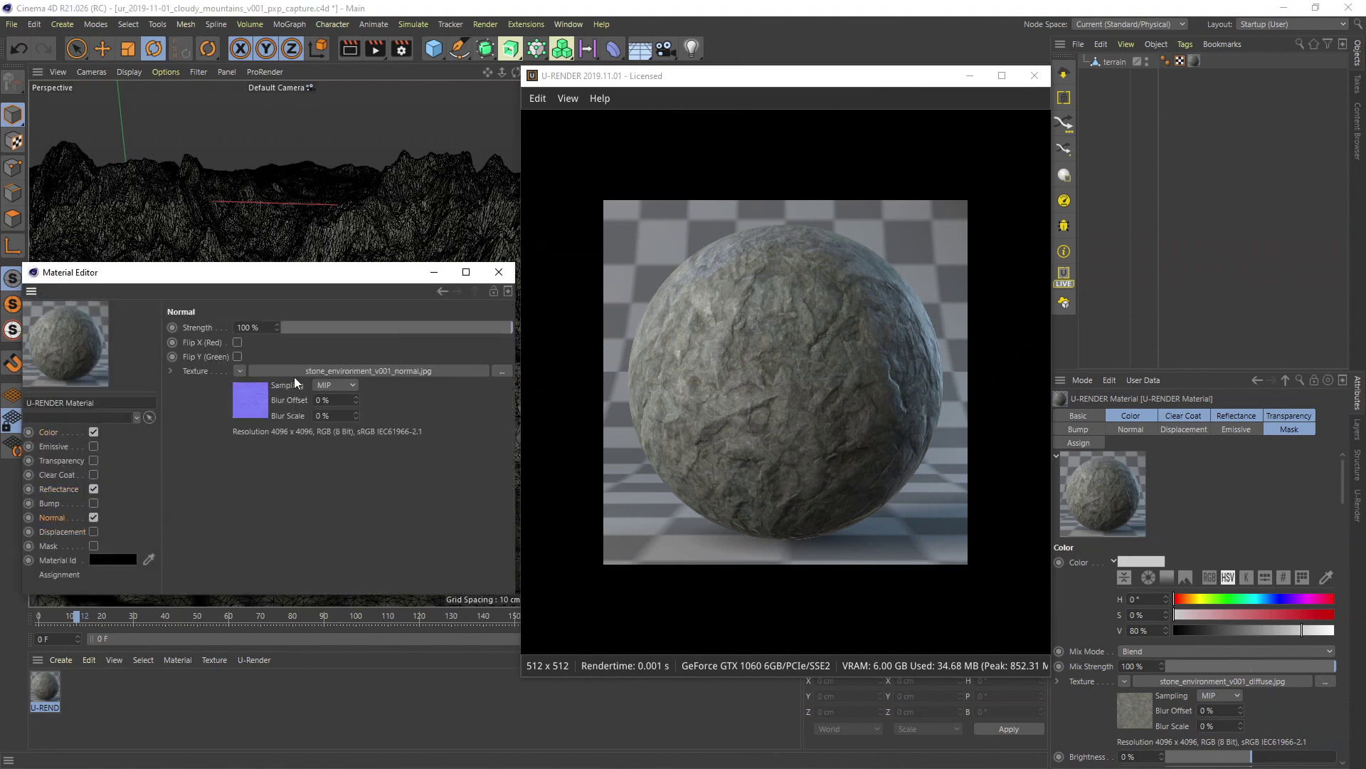
click(65, 531)
drag(242, 271, 235, 373)
click(87, 632)
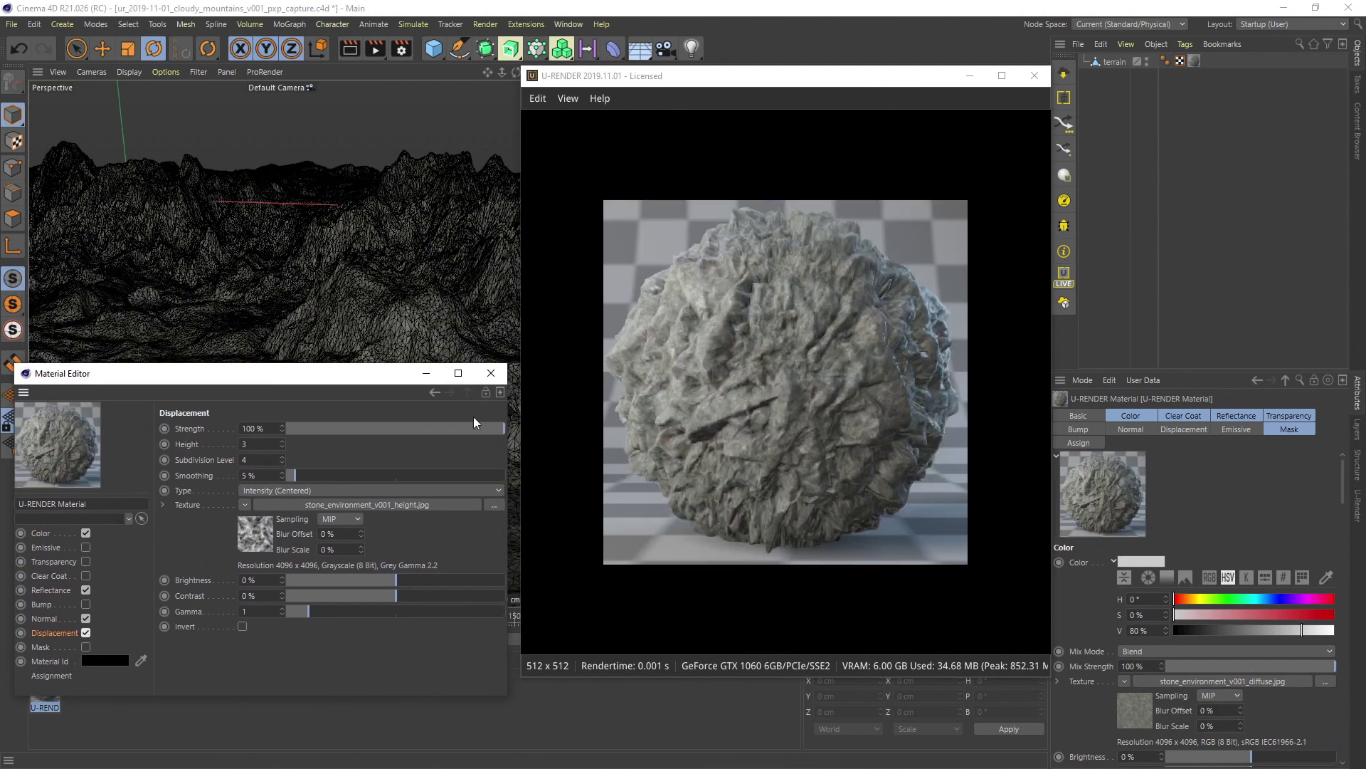
click(432, 376)
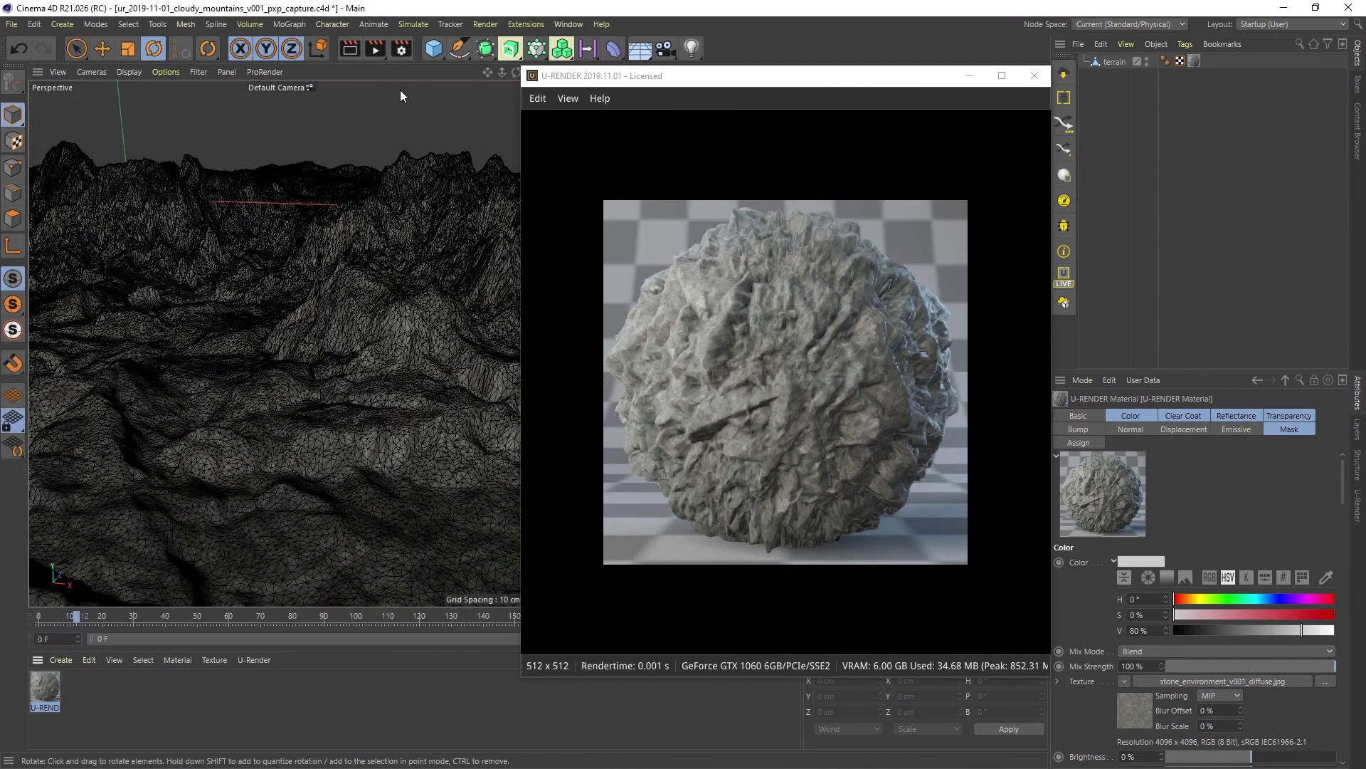
Create a new render setting named U-RENDER.
click(400, 49)
right_click(71, 320)
click(102, 335)
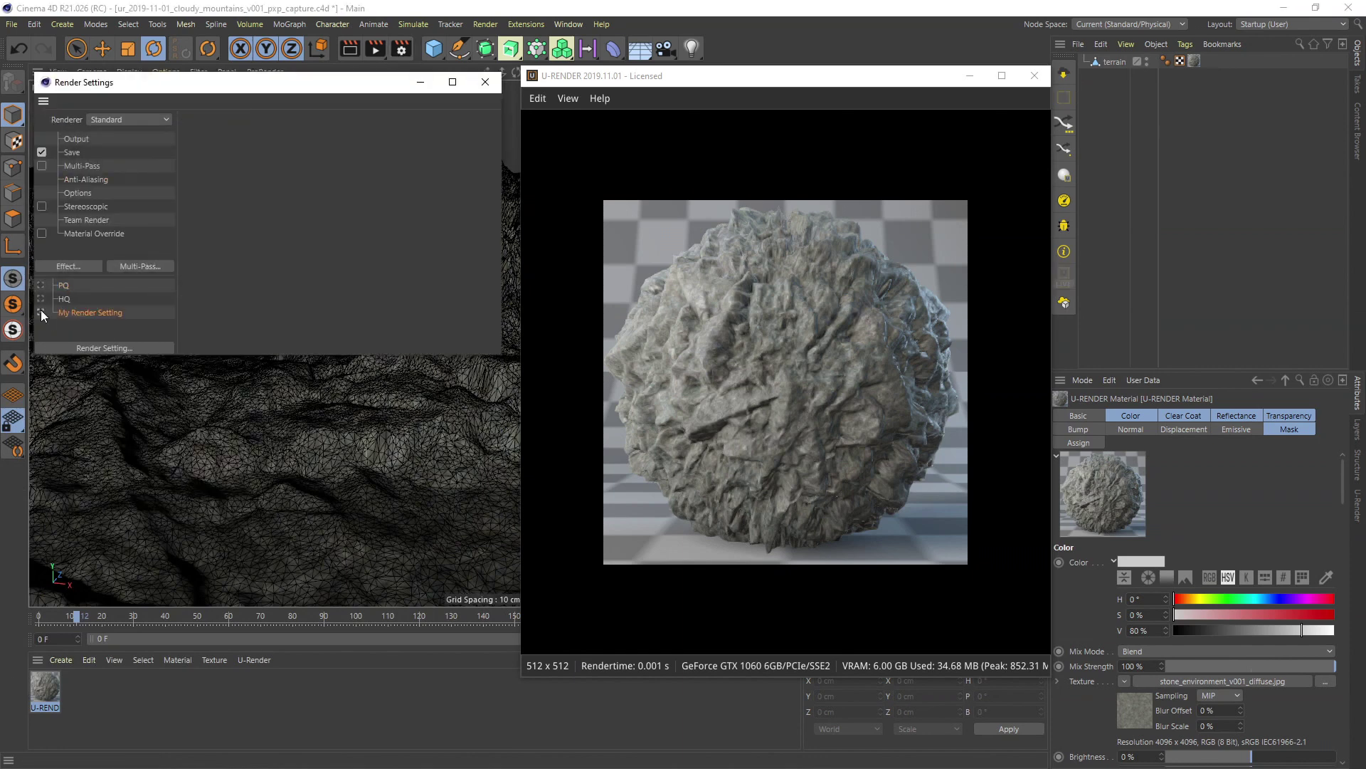
double_click(88, 313)
text(U-RENDER)
key(Return)
Set the renderer to U-RENDER with Enable Displacement ticked, and start the LIVE preview.
click(128, 119)
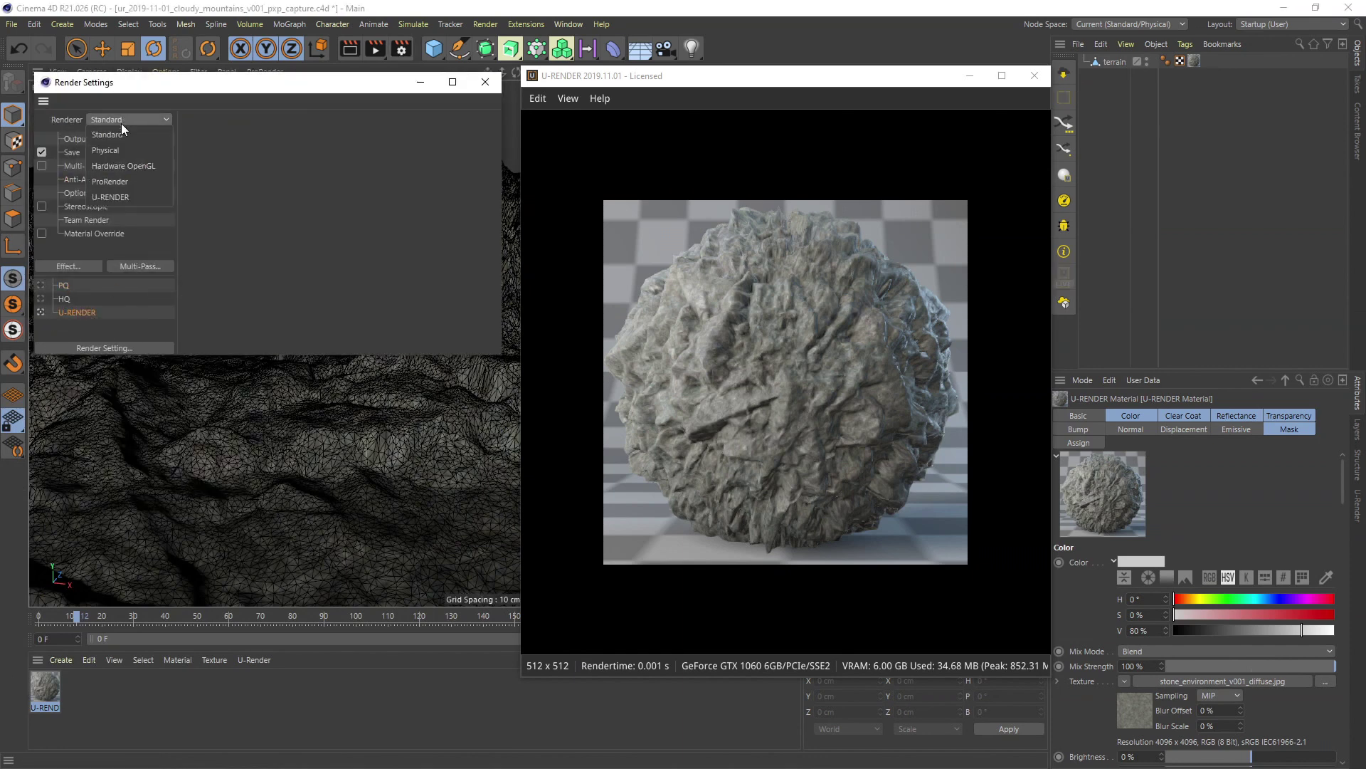
click(121, 194)
scroll(502, 328, down, 3)
scroll(491, 327, down, 1)
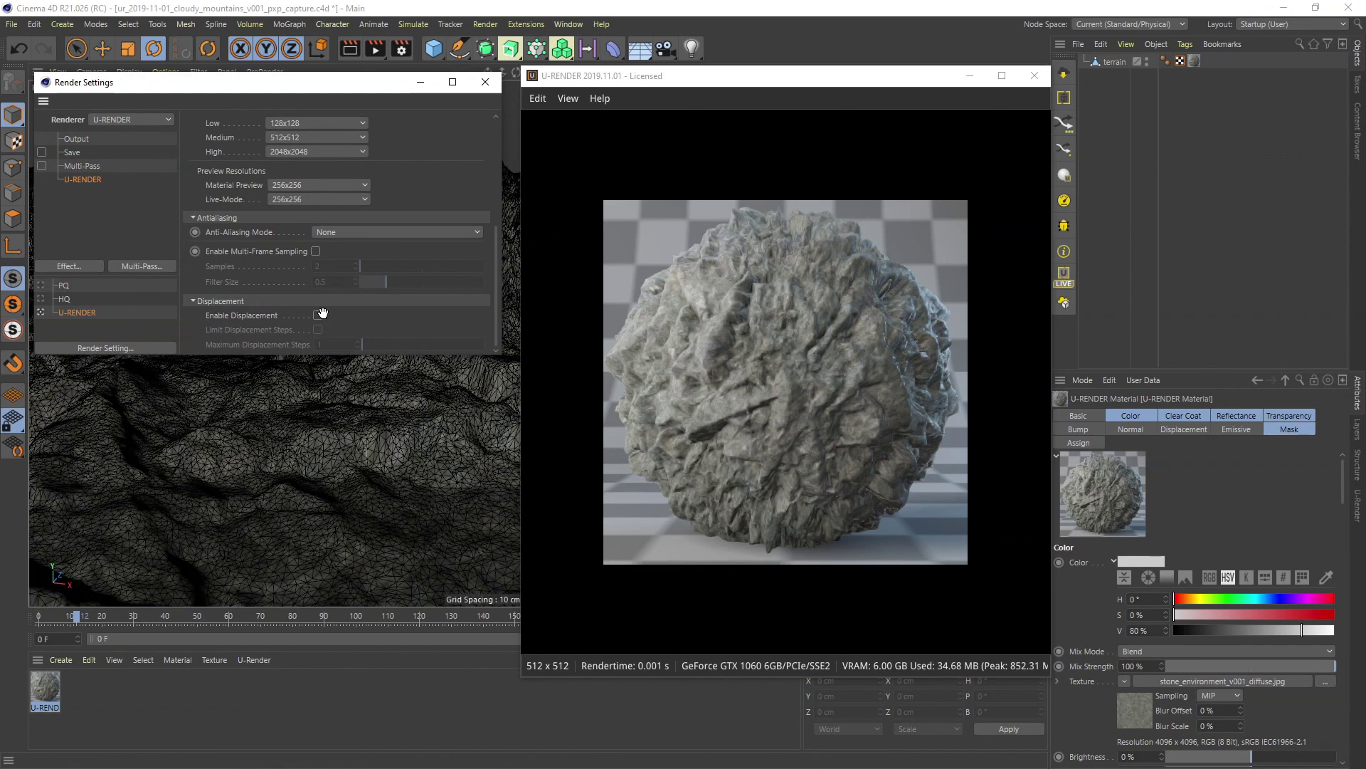
click(317, 315)
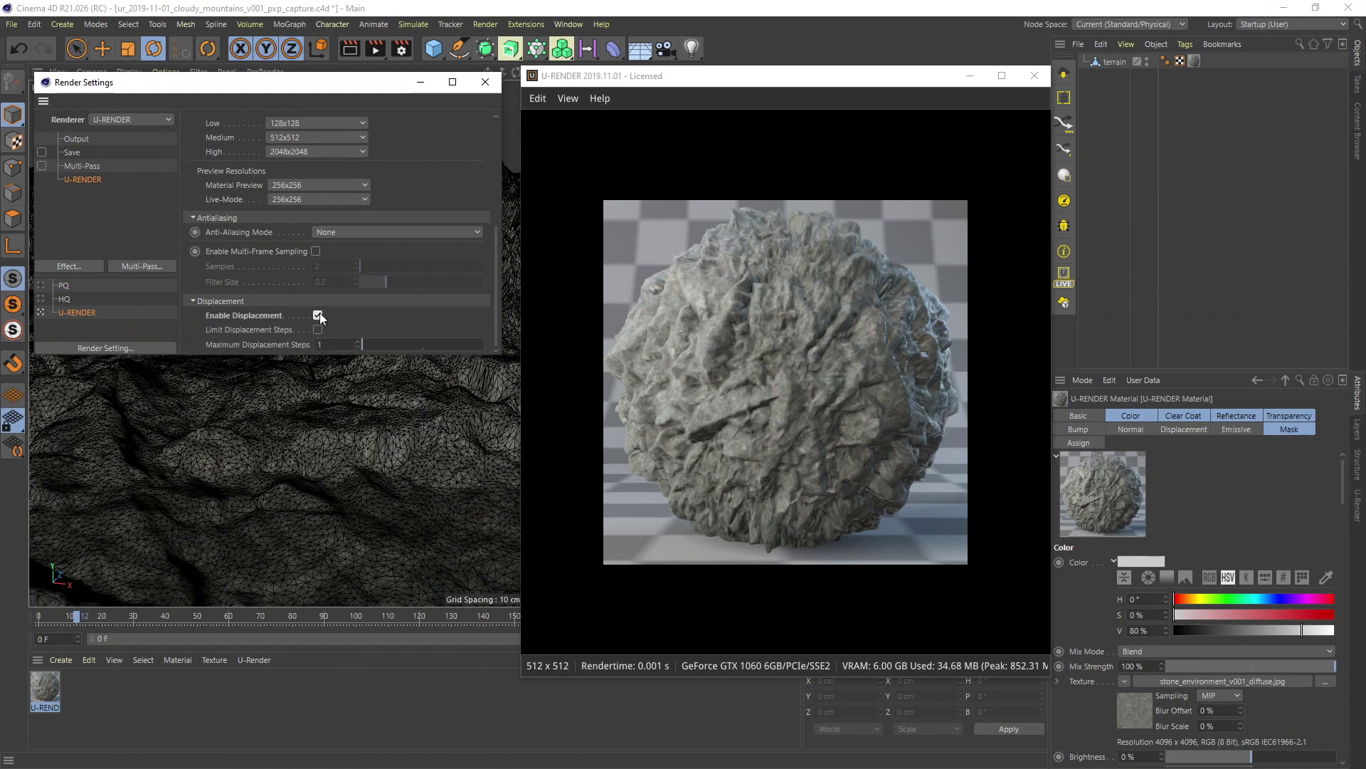
click(419, 84)
click(1064, 276)
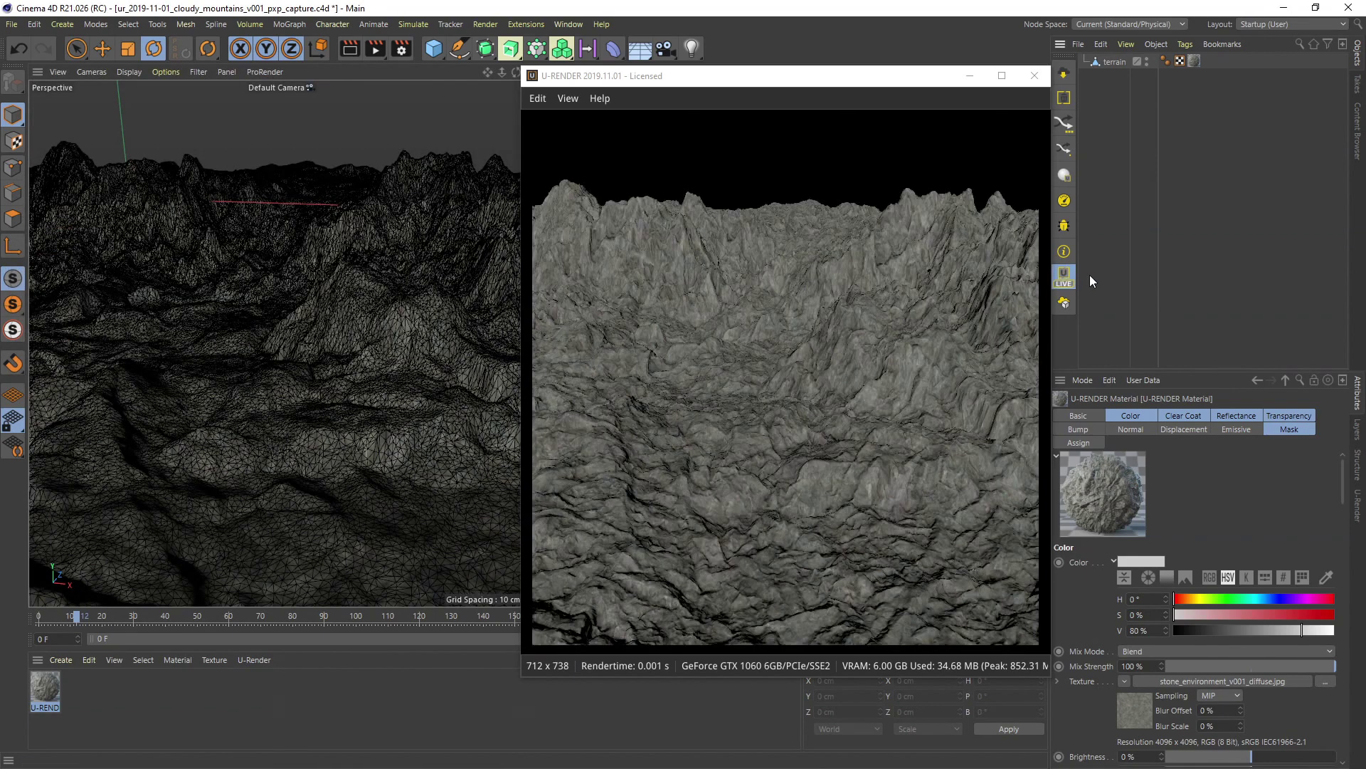
mouse_move(897, 350)
alt+mouse_down()
mouse_move(269, 376)
mouse_move(185, 322)
mouse_move(219, 327)
mouse_move(198, 326)
mouse_move(239, 345)
mouse_move(214, 357)
mouse_move(247, 364)
alt+mouse_up()
Add a light and a null object to the scene.
click(62, 24)
mouse_move(107, 207)
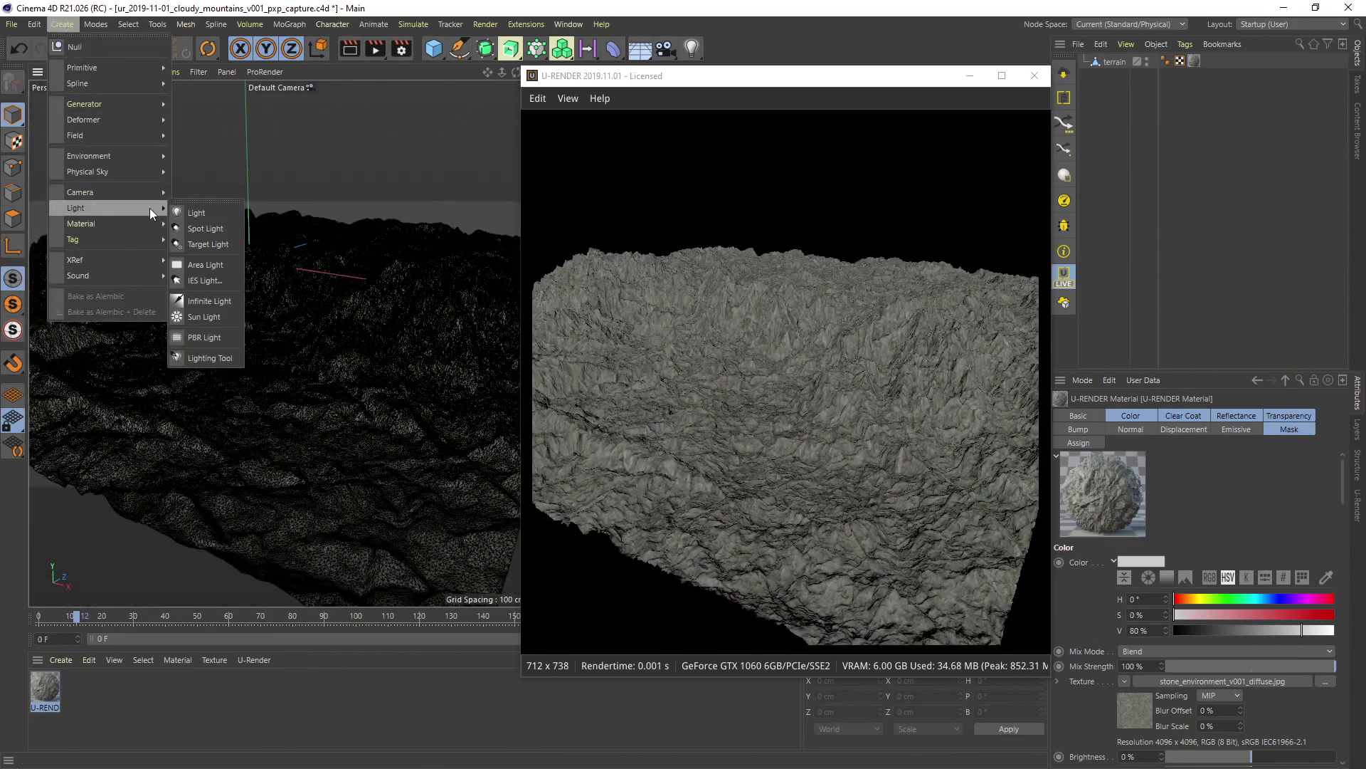
click(217, 227)
click(63, 24)
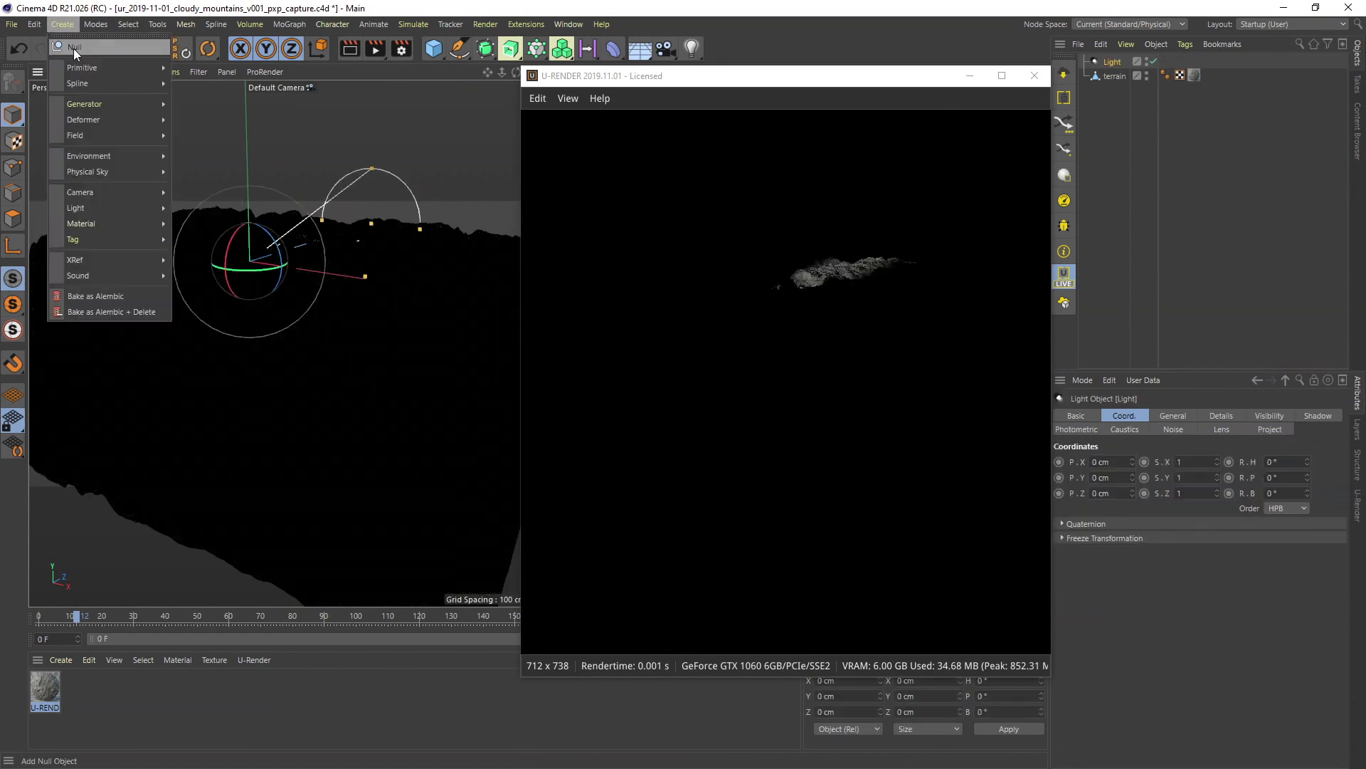
click(74, 51)
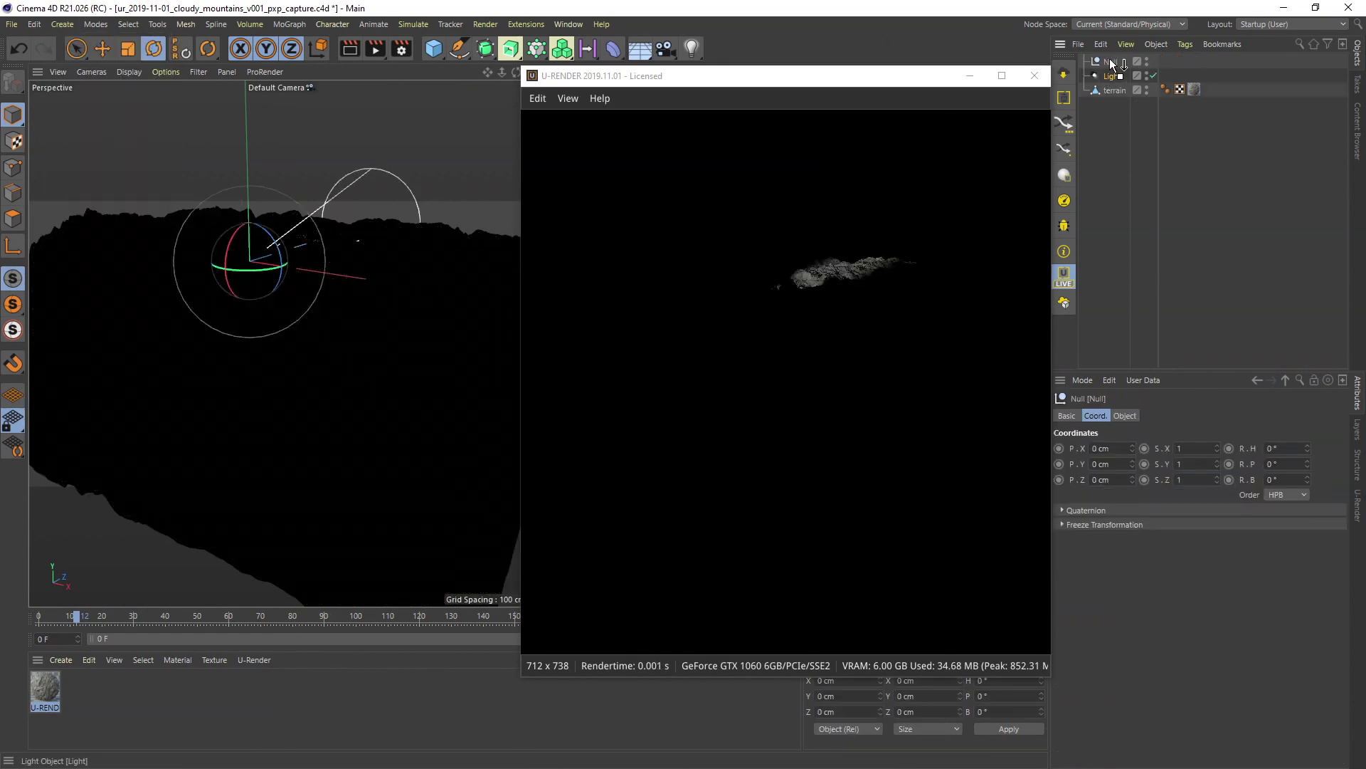
Push the light back to P.Z -2011 cm and rotate the null to angle it.
click(1117, 77)
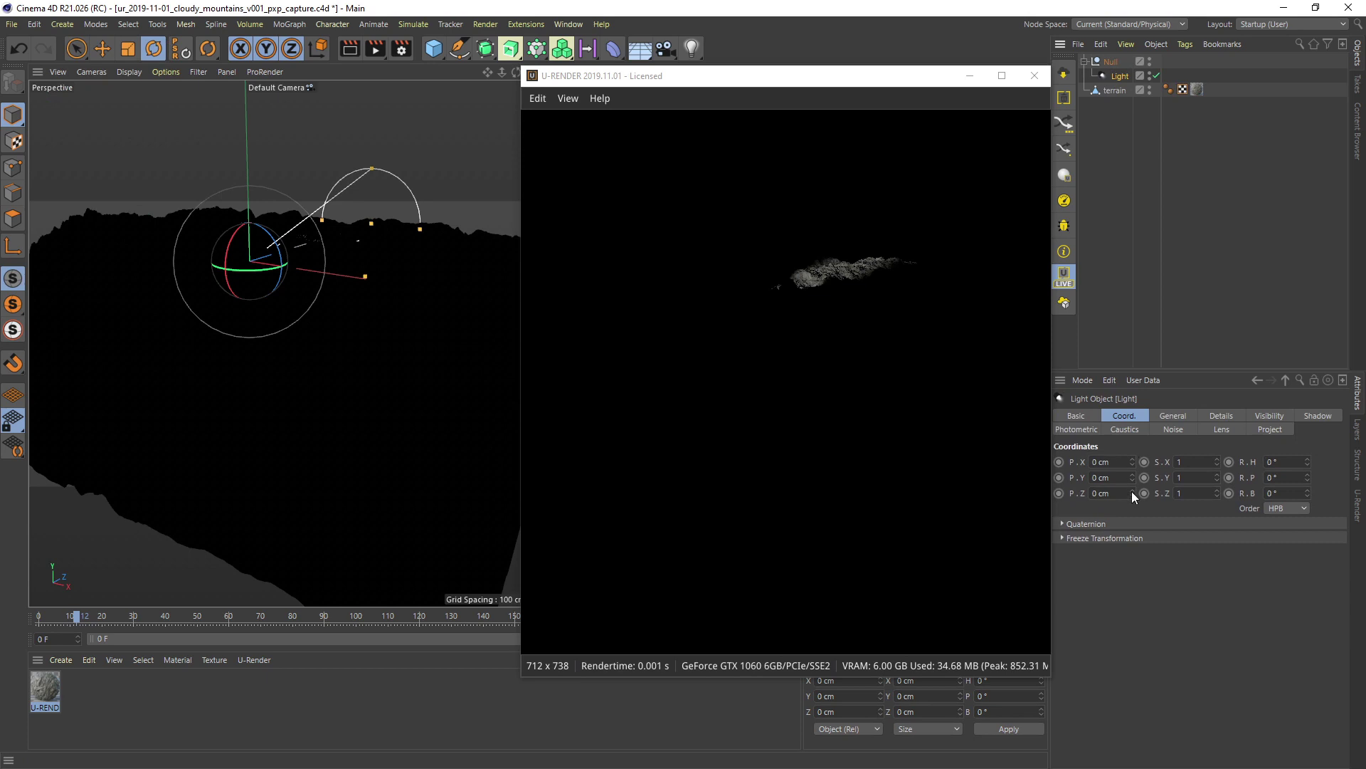
mouse_move(1131, 492)
mouse_down()
mouse_move(1067, 492)
mouse_move(1119, 441)
mouse_up()
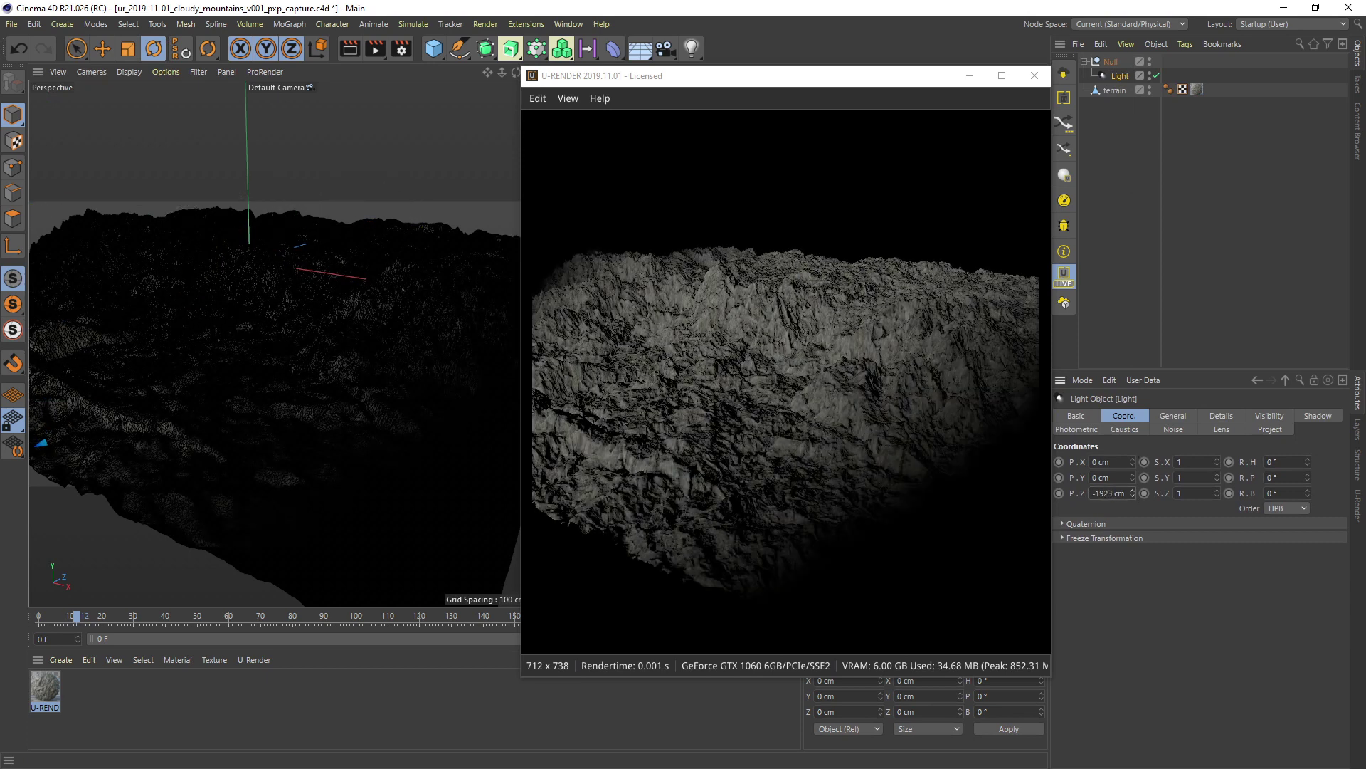
click(1109, 62)
mouse_move(214, 267)
mouse_down()
mouse_move(281, 242)
mouse_move(299, 300)
mouse_up()
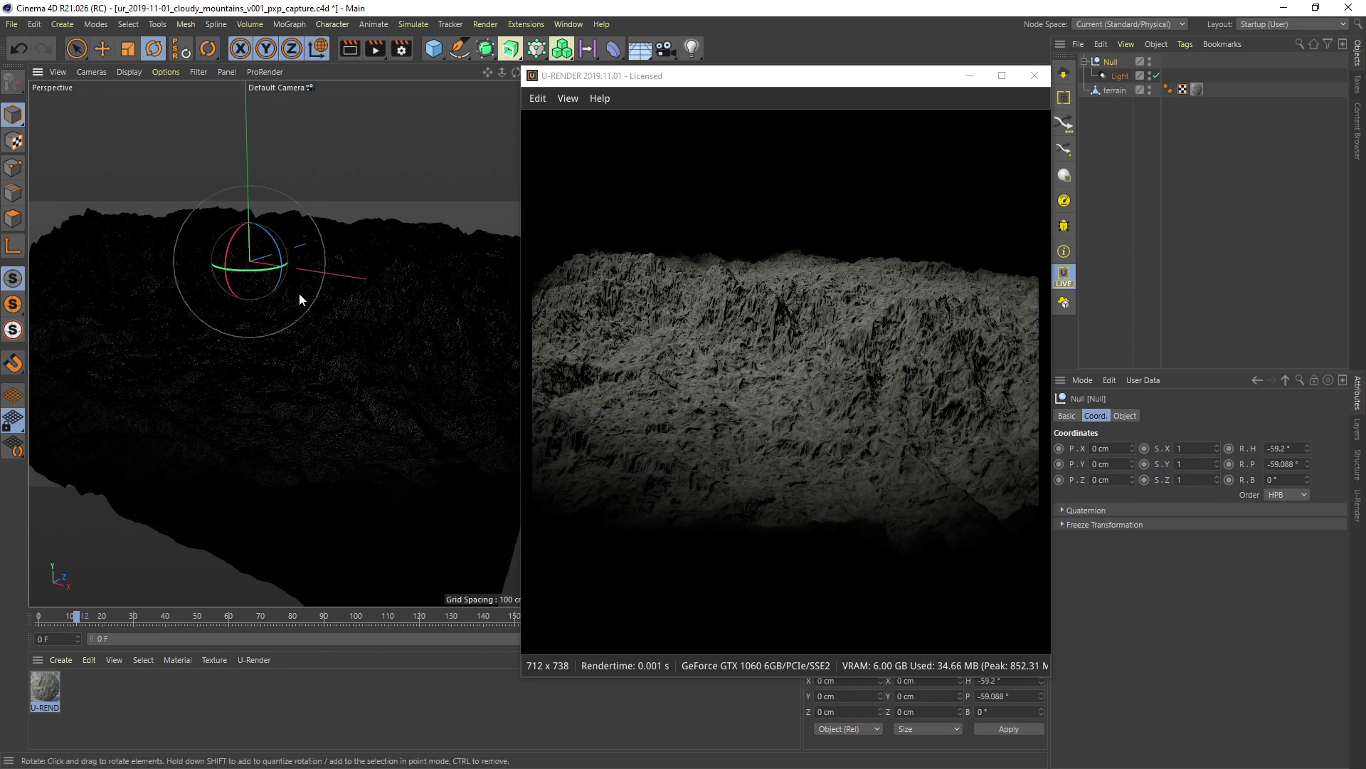
alt+drag(281, 317, 254, 296)
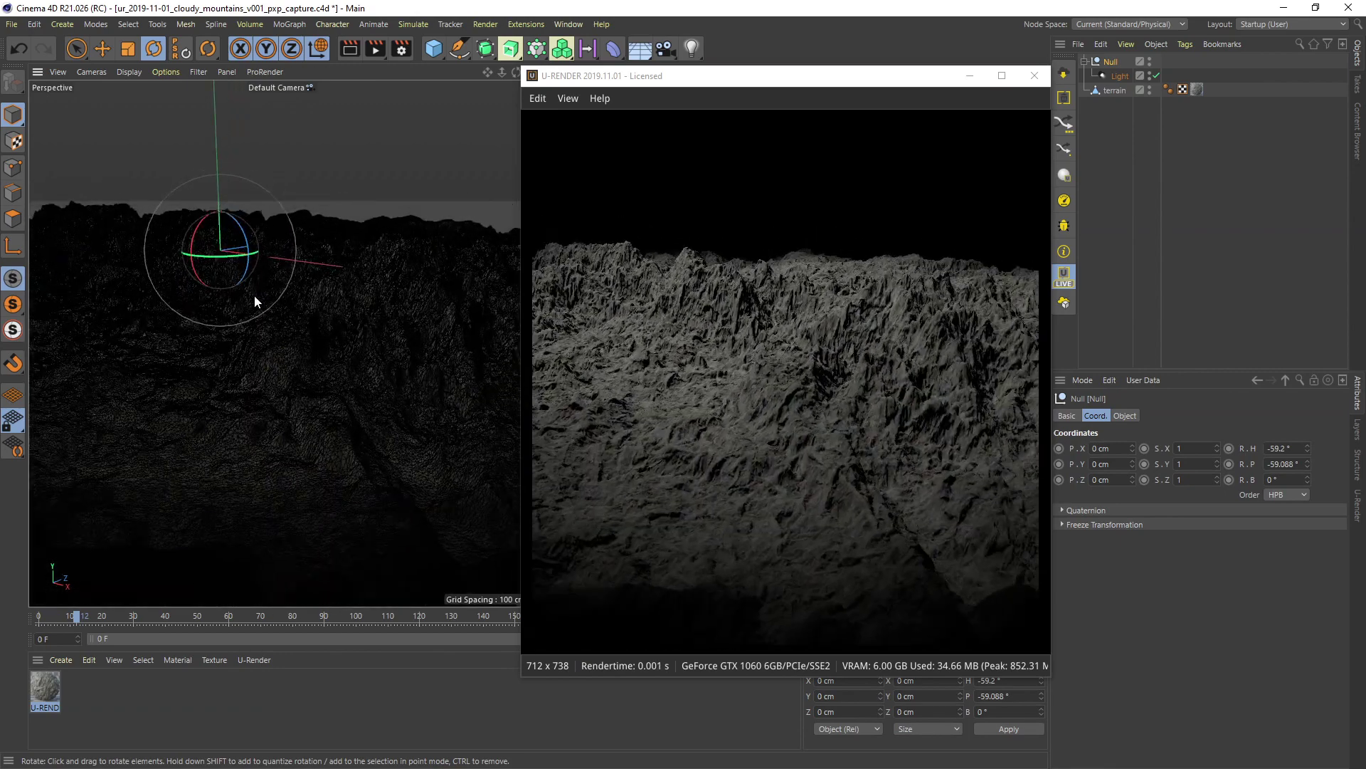
click(1127, 75)
Add a U-RENDER light tag: H 30, S 15, Inverse Square attenuation, 2000 radius, 99° cone.
right_click(1126, 76)
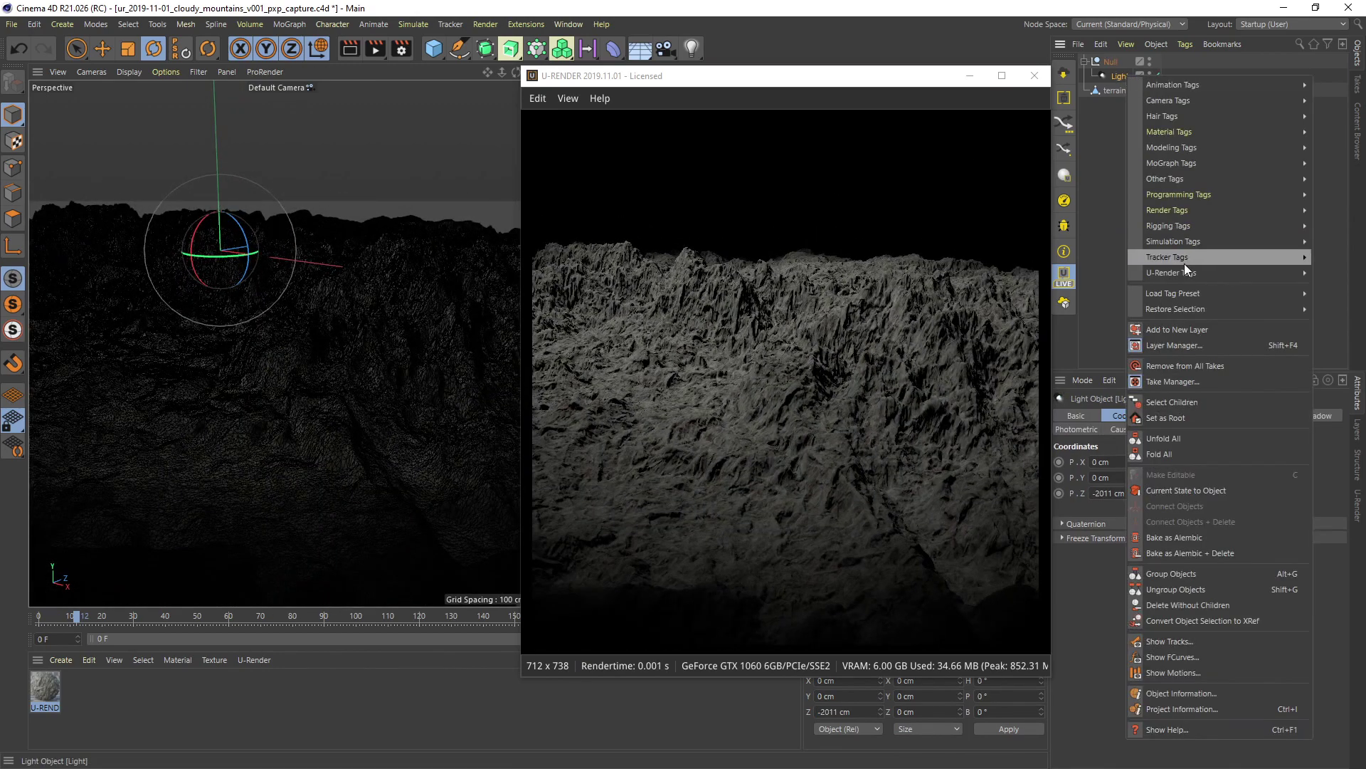
click(1105, 287)
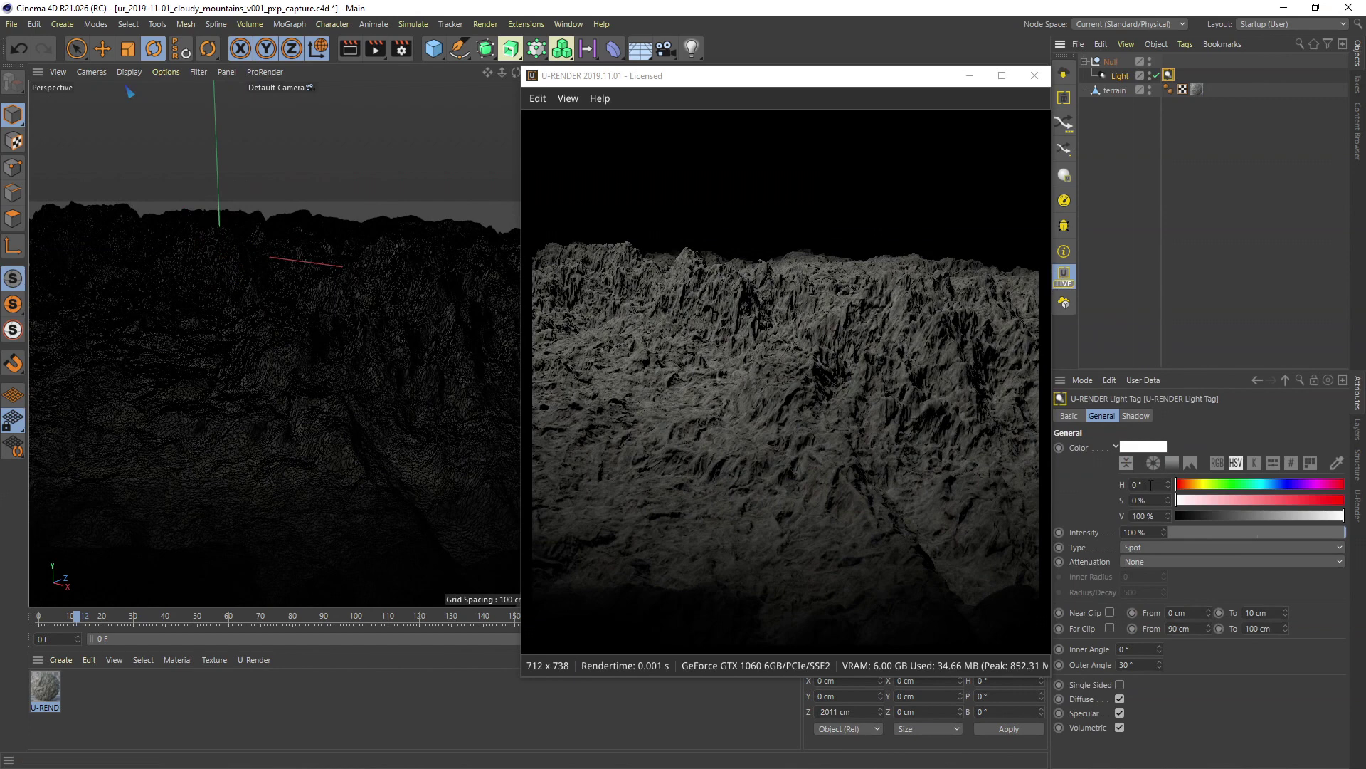
text(30)
key(Tab)
text(15)
key(Tab)
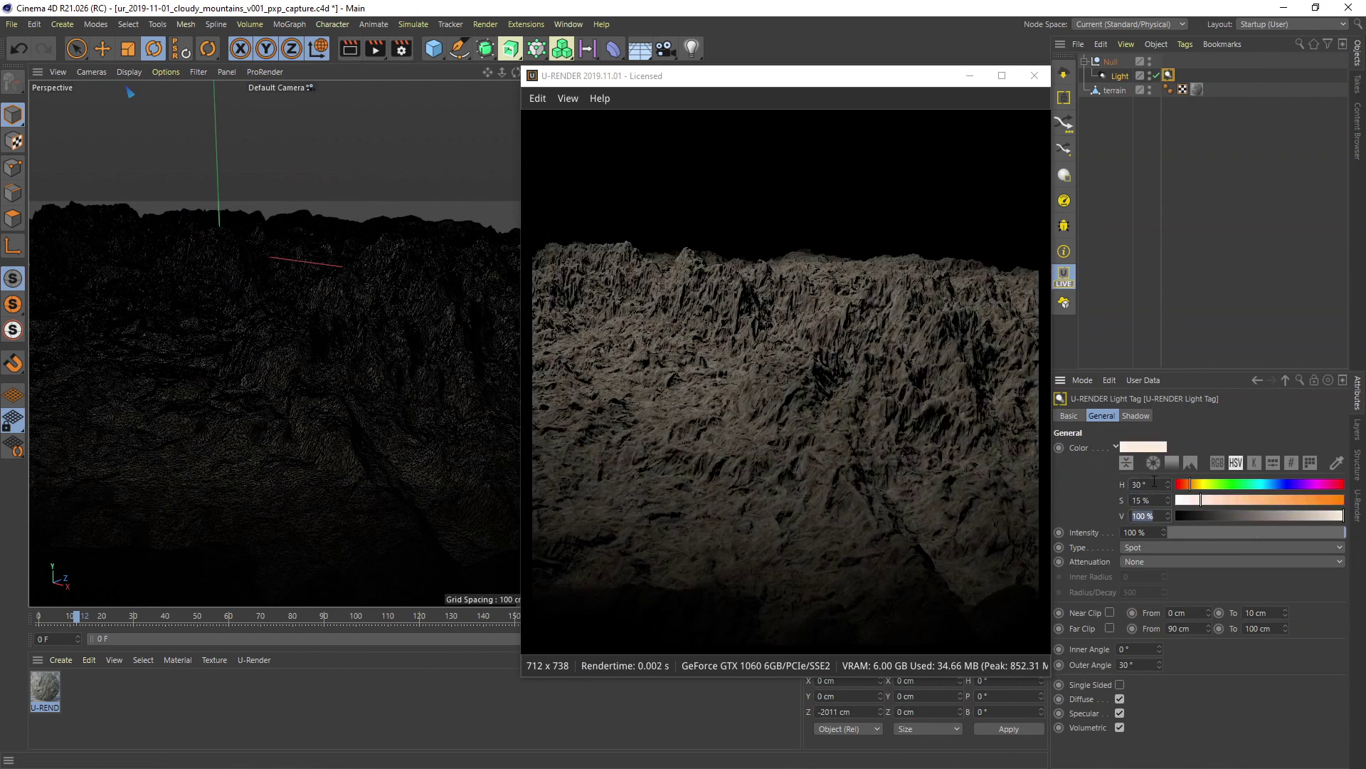
click(1148, 561)
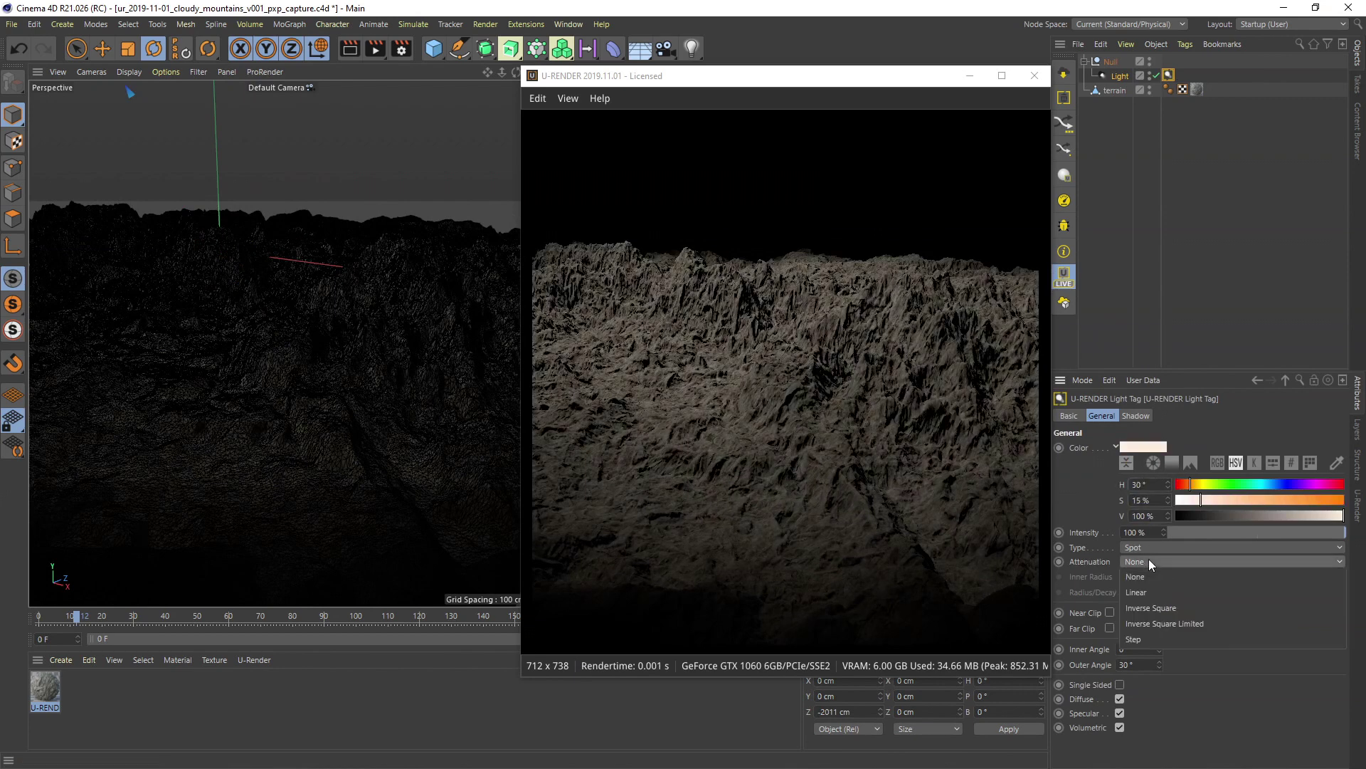
click(1159, 606)
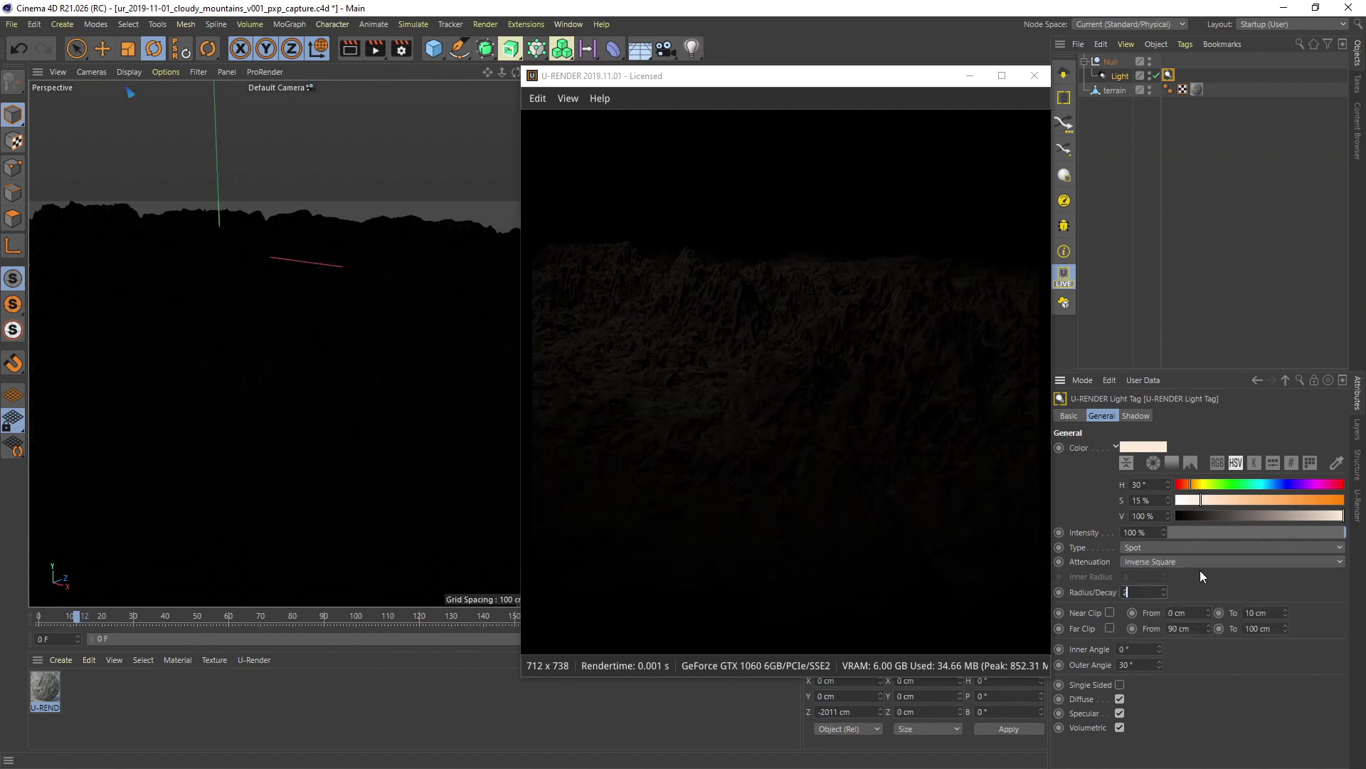
text(000)
key(Return)
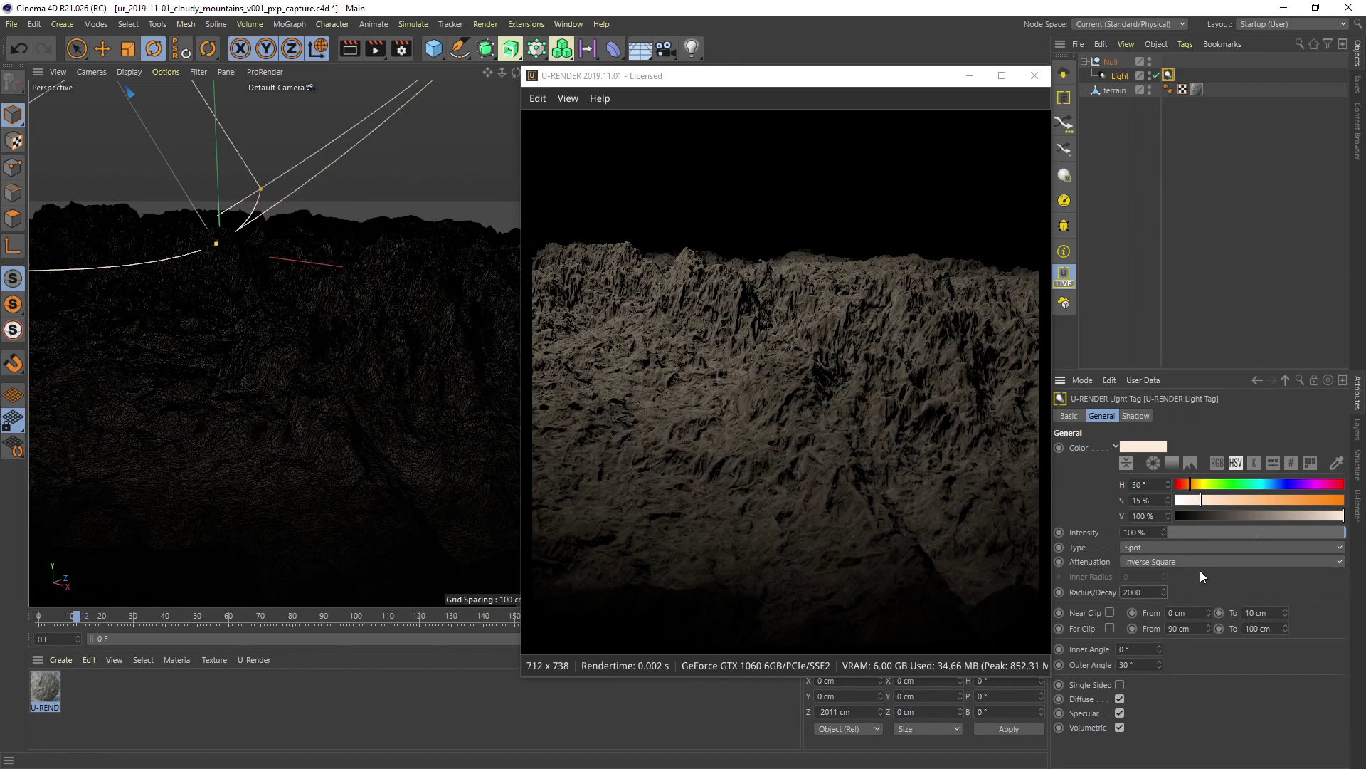
drag(1162, 664, 1162, 608)
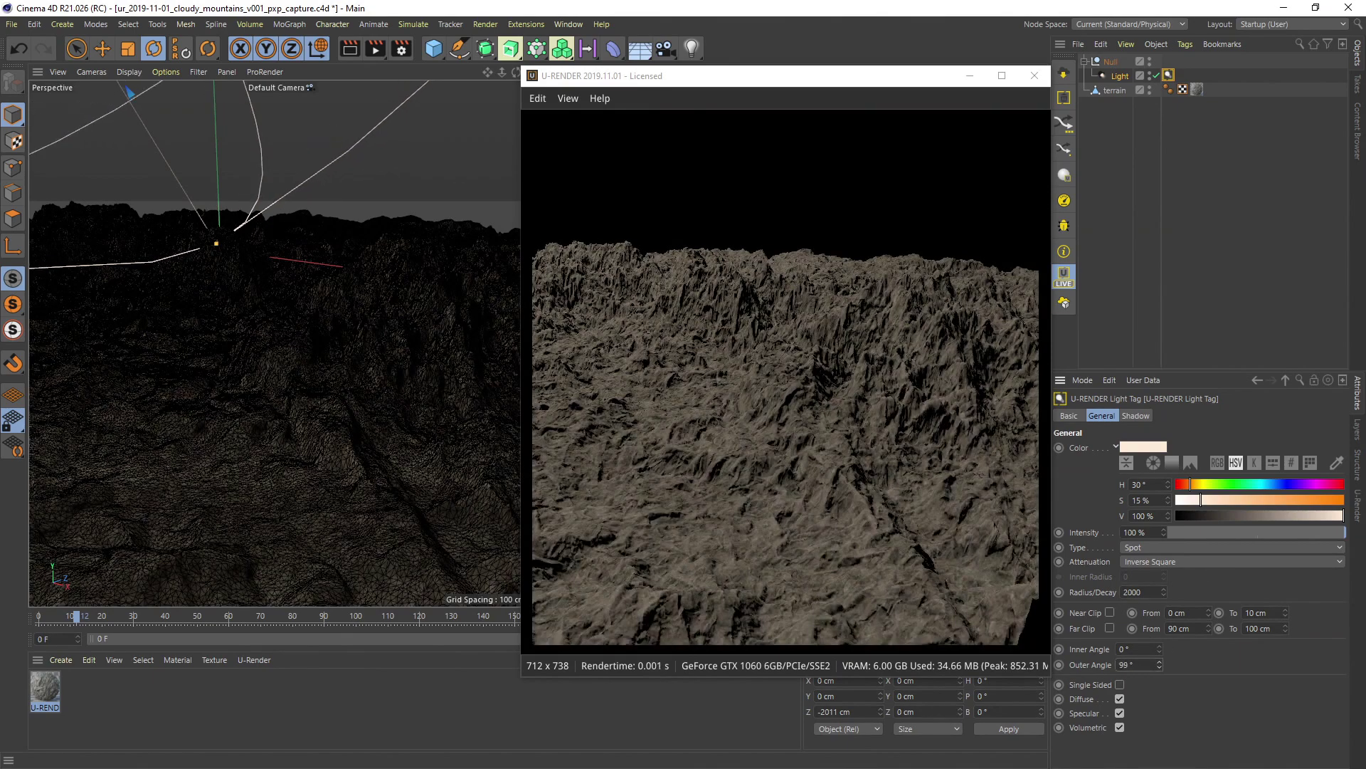
Give the light tag soft shadows and adjust the absolute and slope bias values.
click(1135, 416)
click(1175, 449)
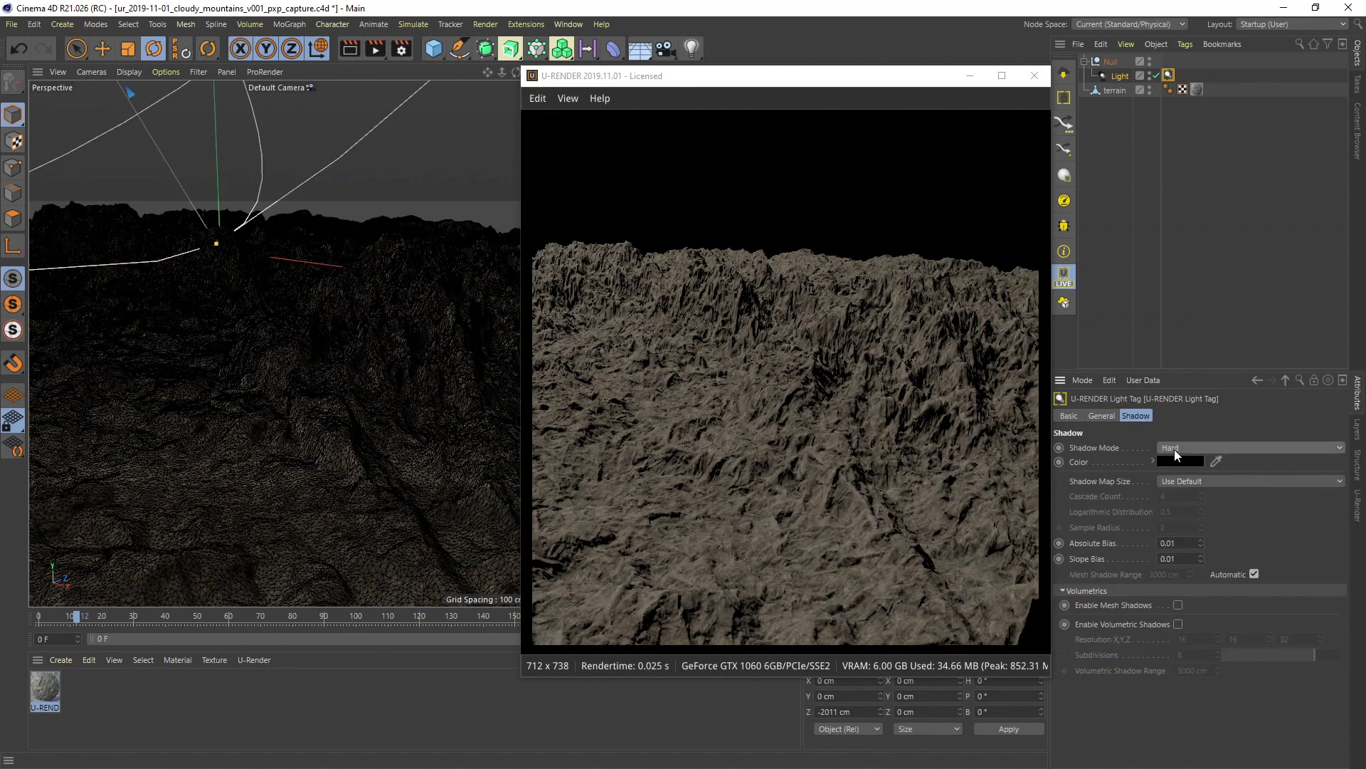
double_click(1169, 543)
text(0)
key(Tab)
text(0)
key(Return)
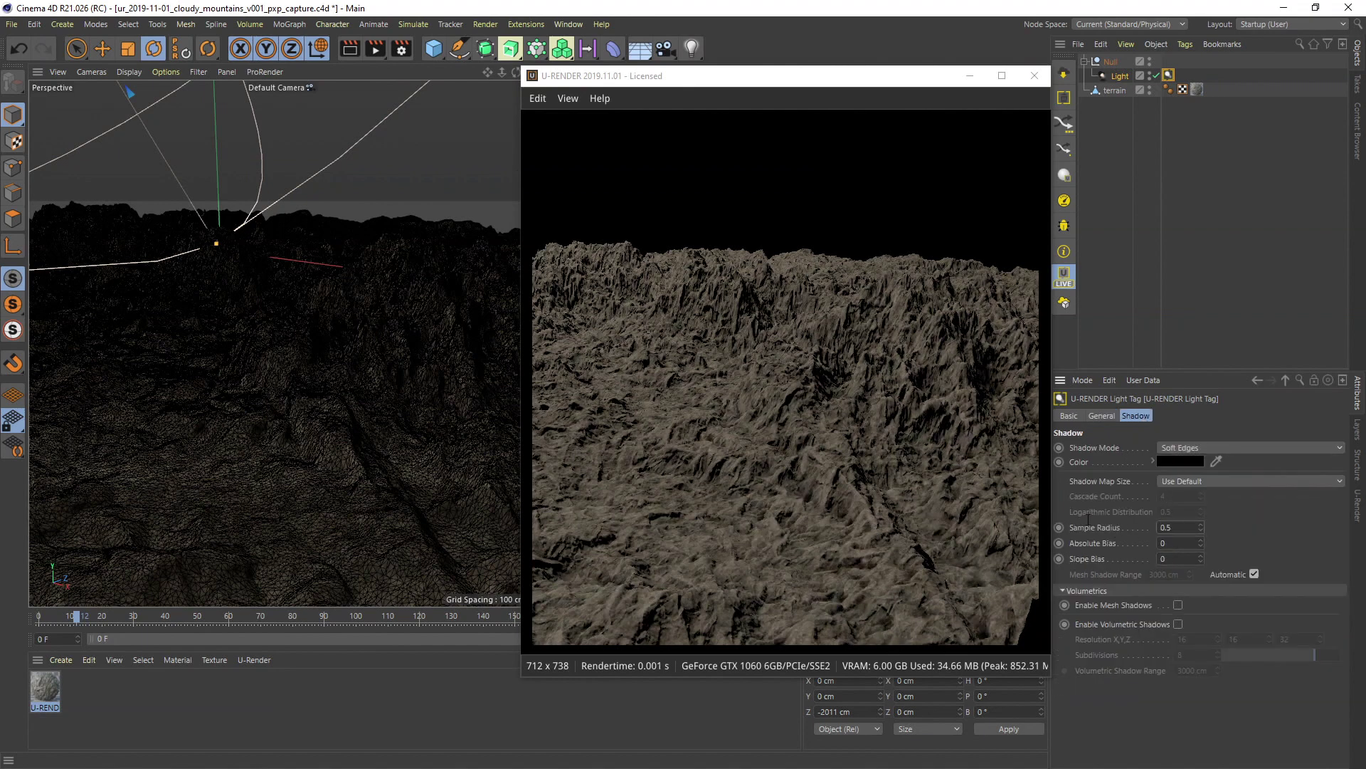
click(1175, 542)
text(0.001)
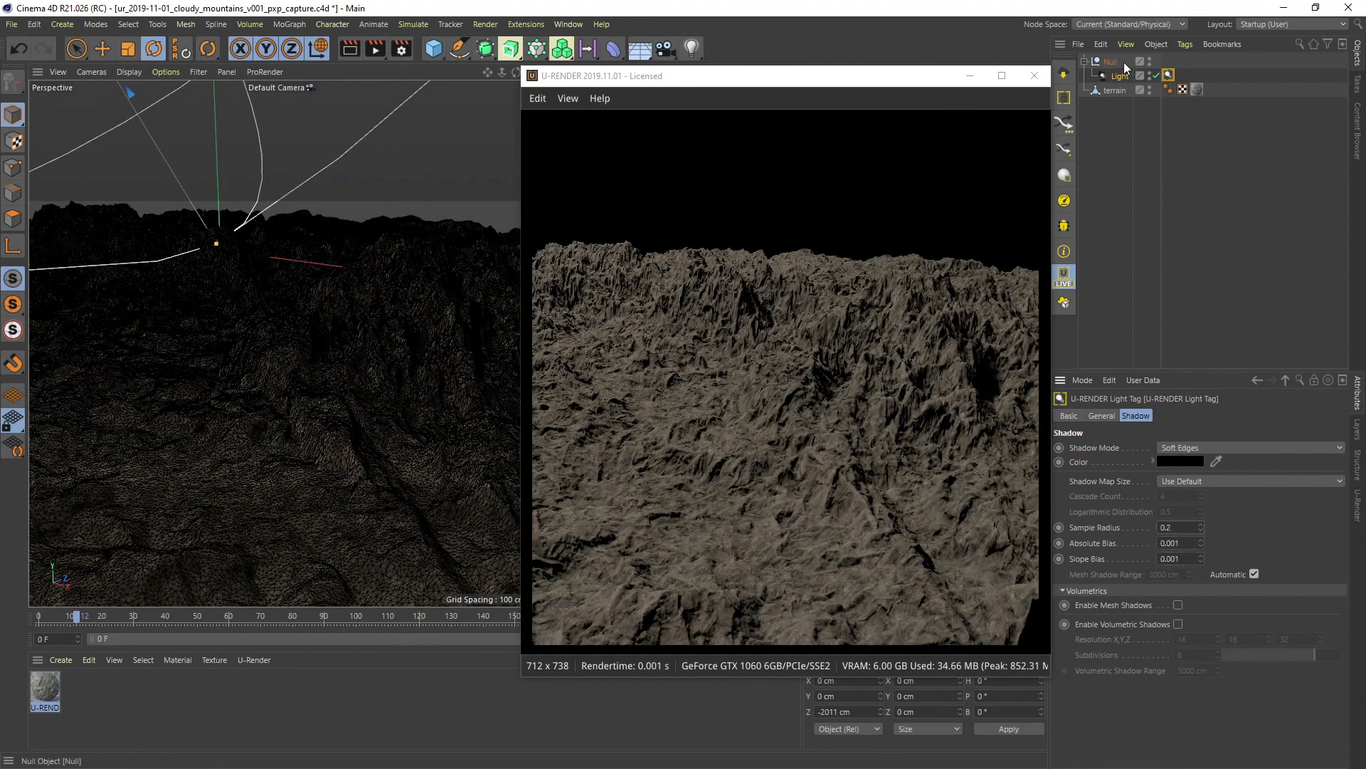
Tilt the light's Null to a pitch of about -41.85°.
click(1116, 63)
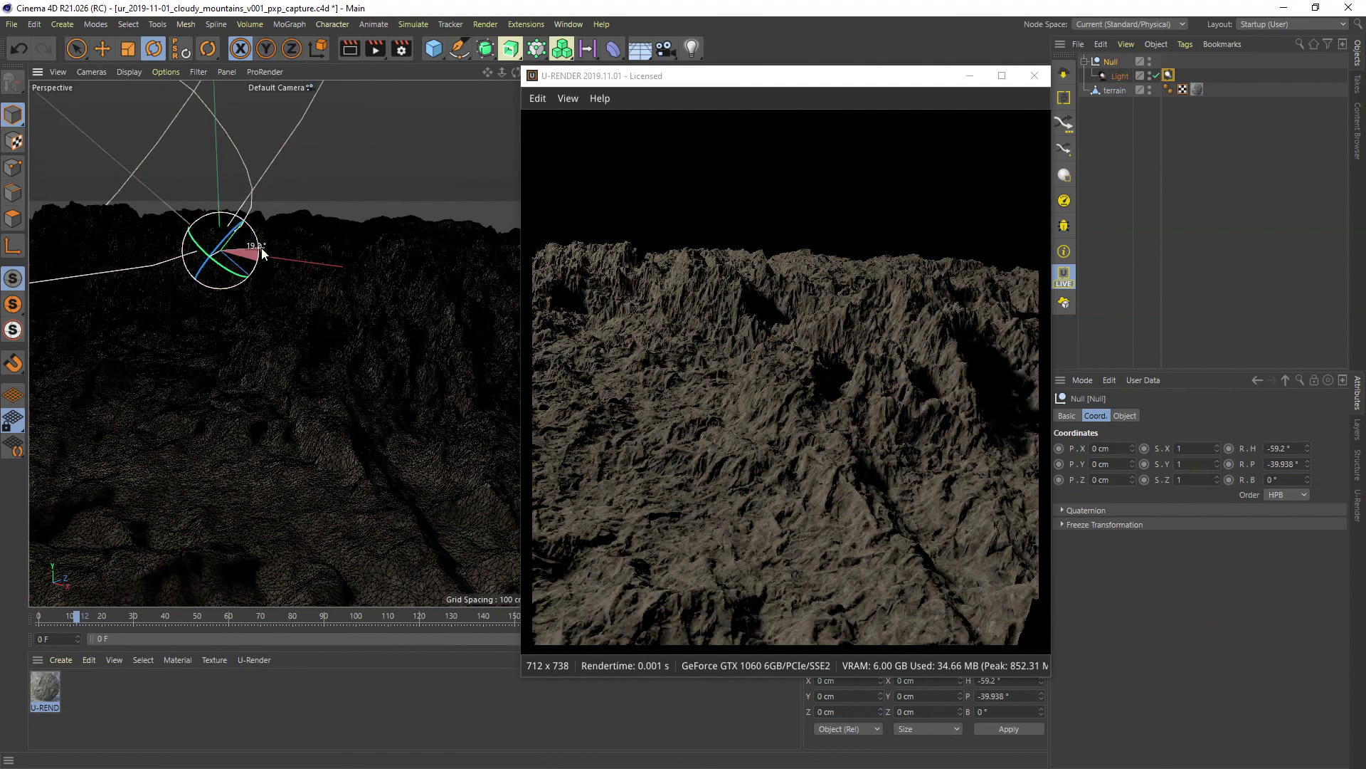
drag(241, 296, 281, 365)
middle_drag(281, 367, 269, 403)
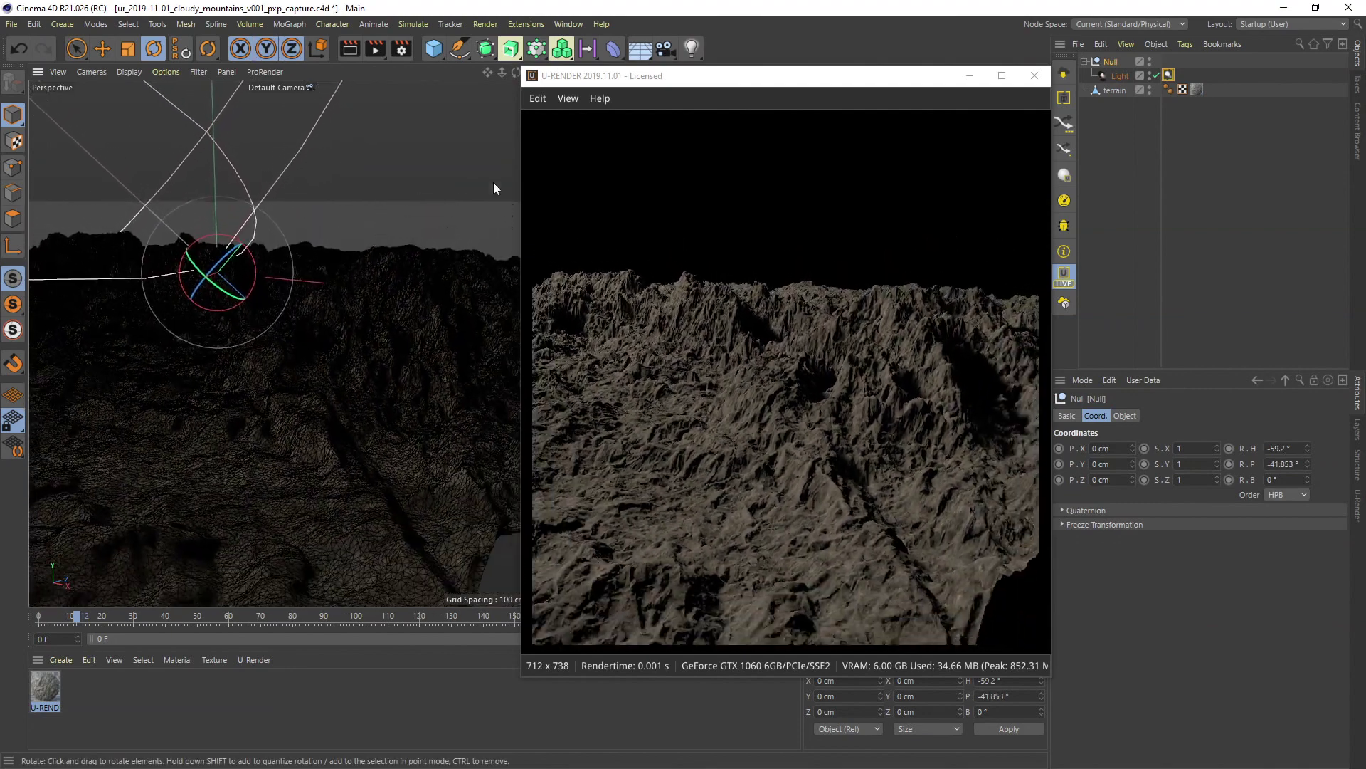
Add a camera with a 15 mm Super Wide lens, viewing the horizon.
click(665, 49)
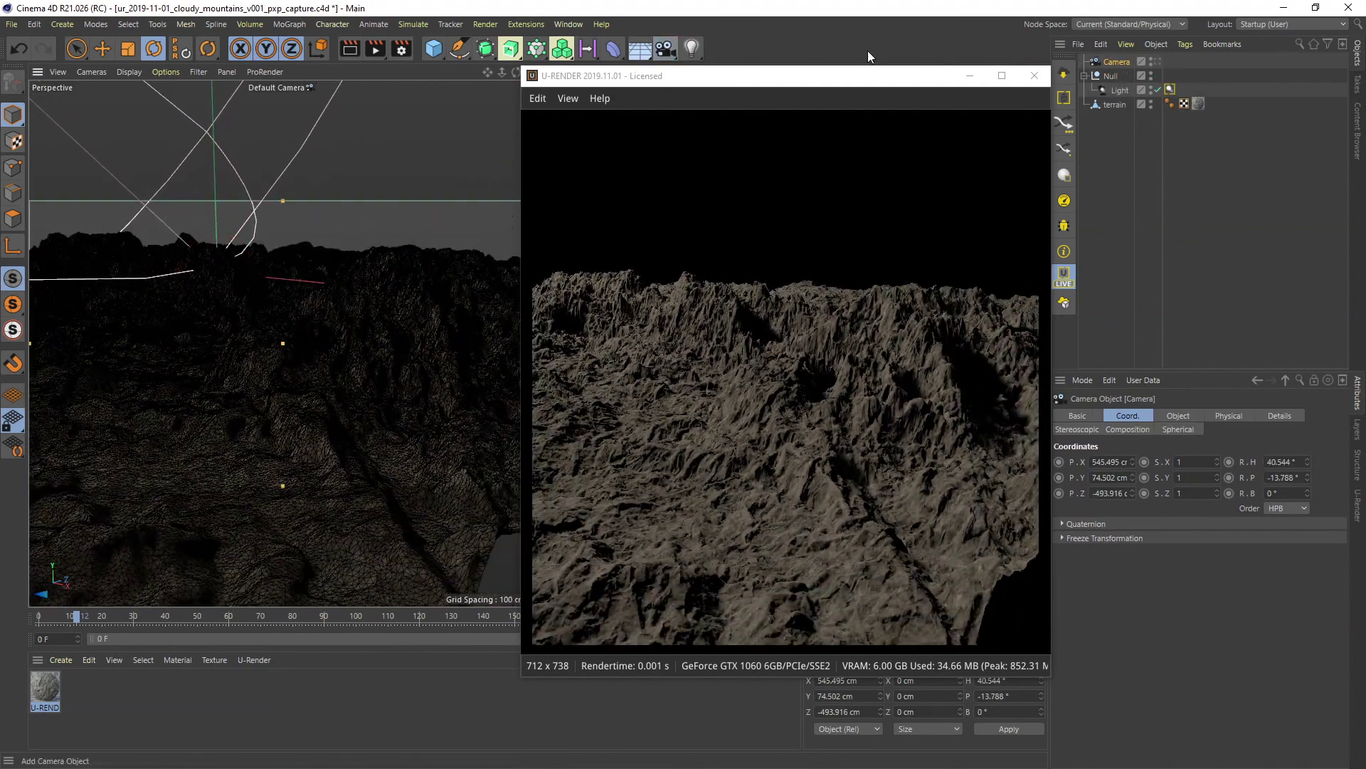
click(1155, 61)
click(1179, 416)
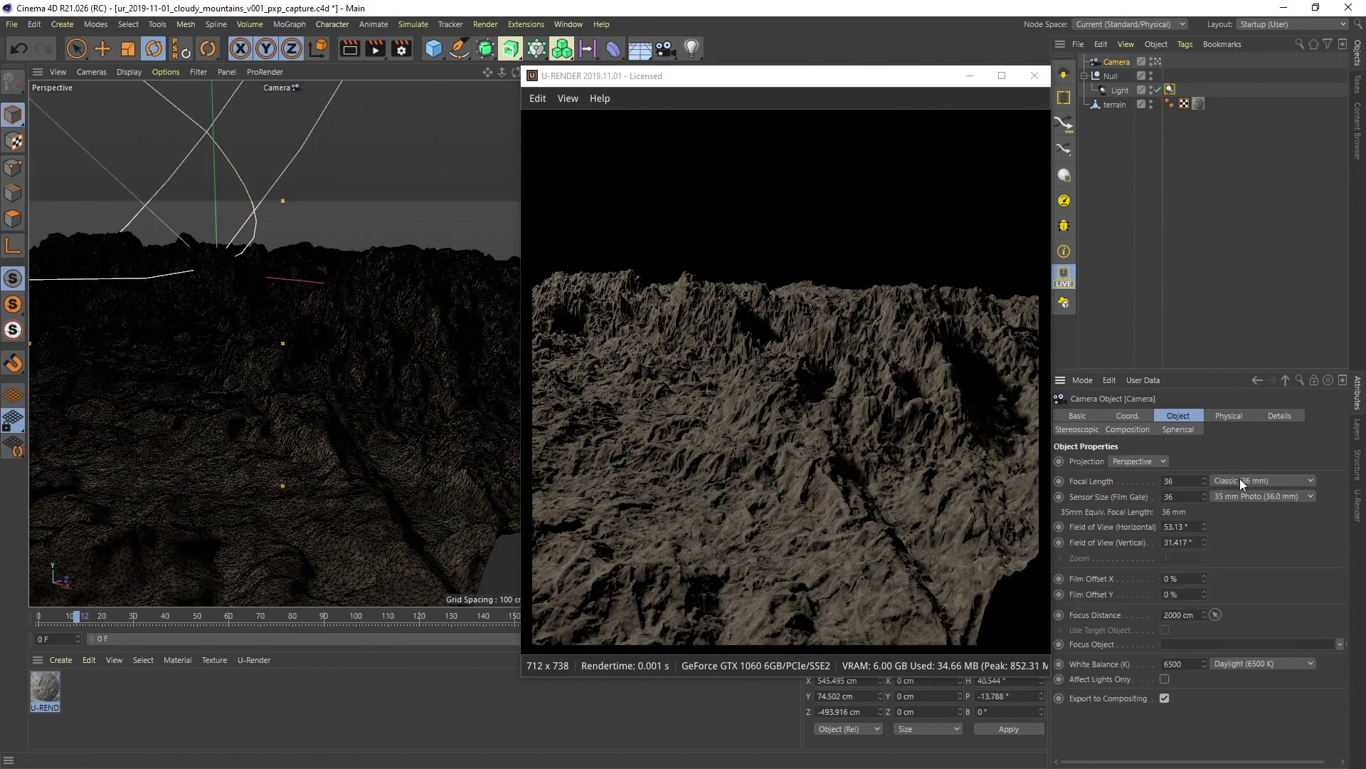
click(1239, 481)
click(1250, 512)
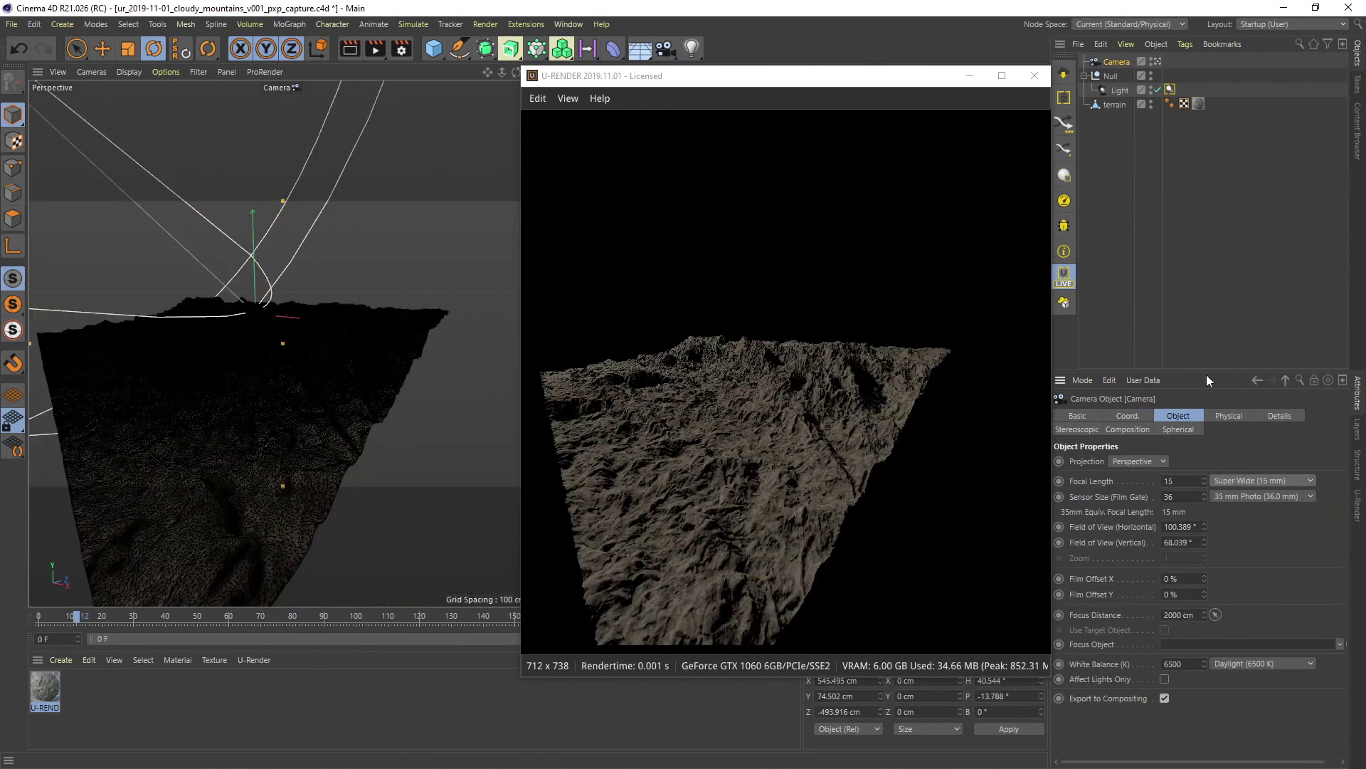
middle_drag(242, 345, 307, 318)
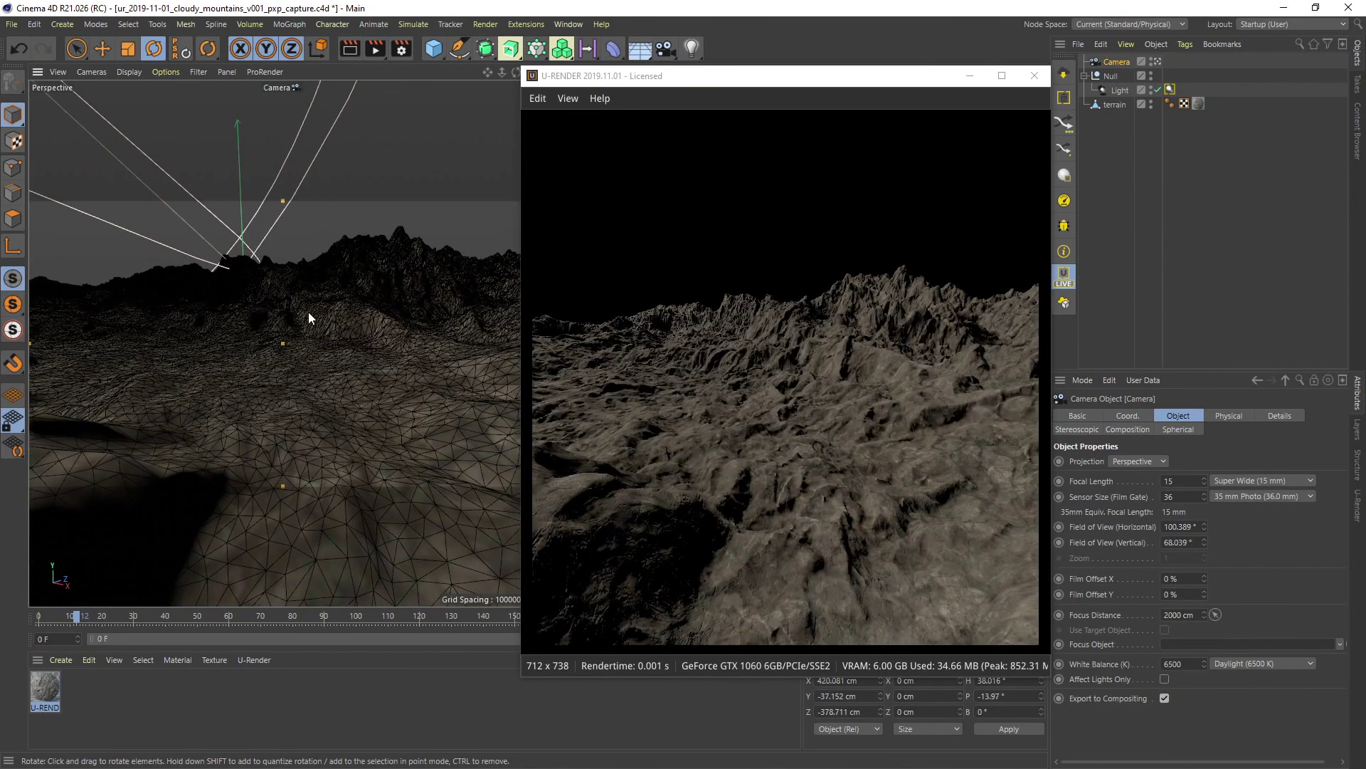
Give the camera a U-RENDER camera tag and show the Volumetrics render settings.
right_click(1131, 62)
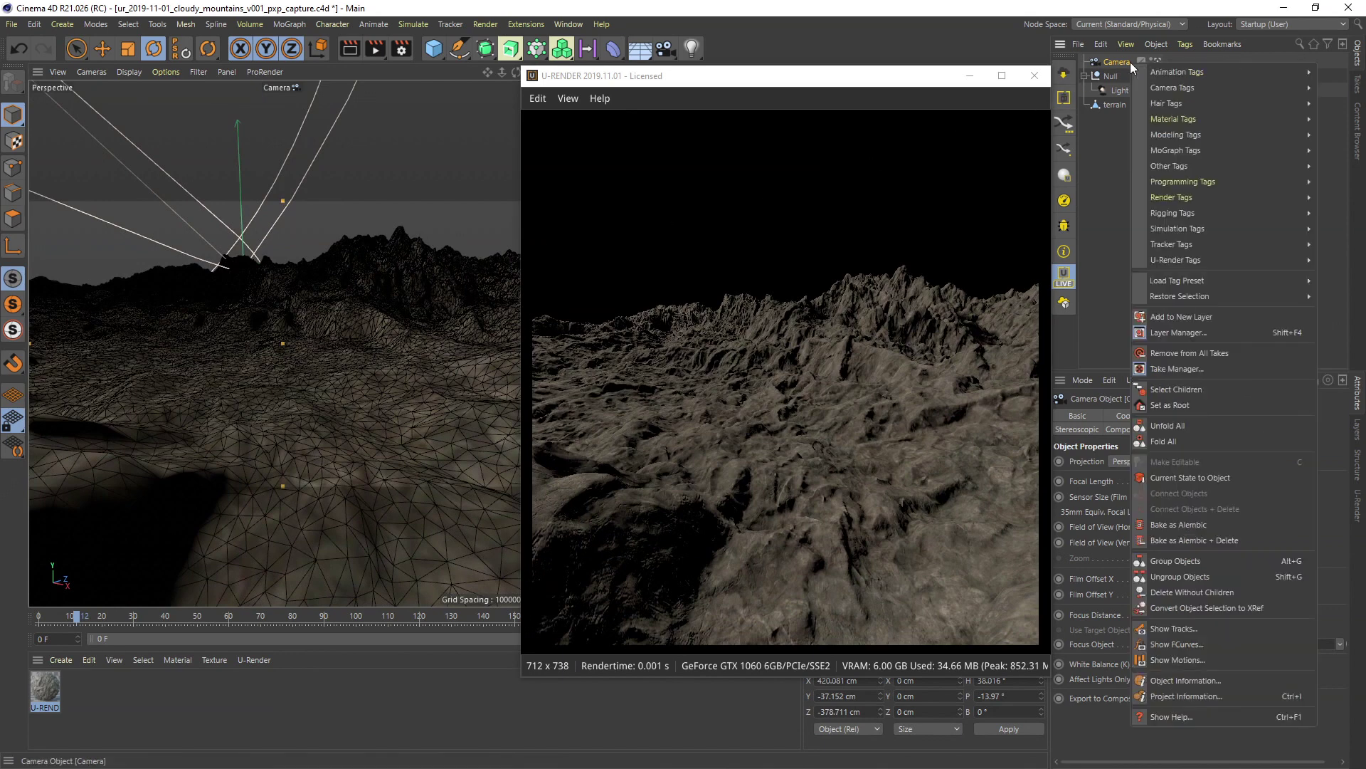
click(1121, 258)
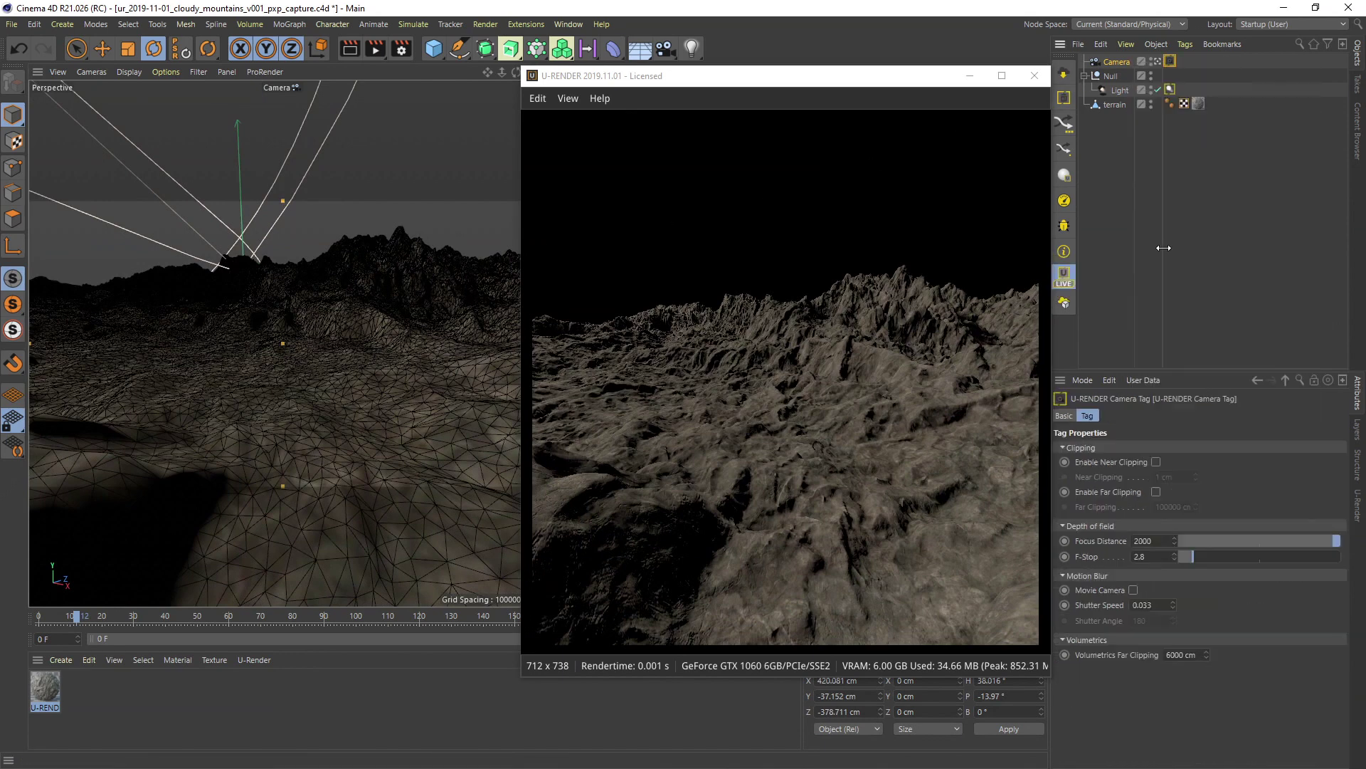
click(1147, 257)
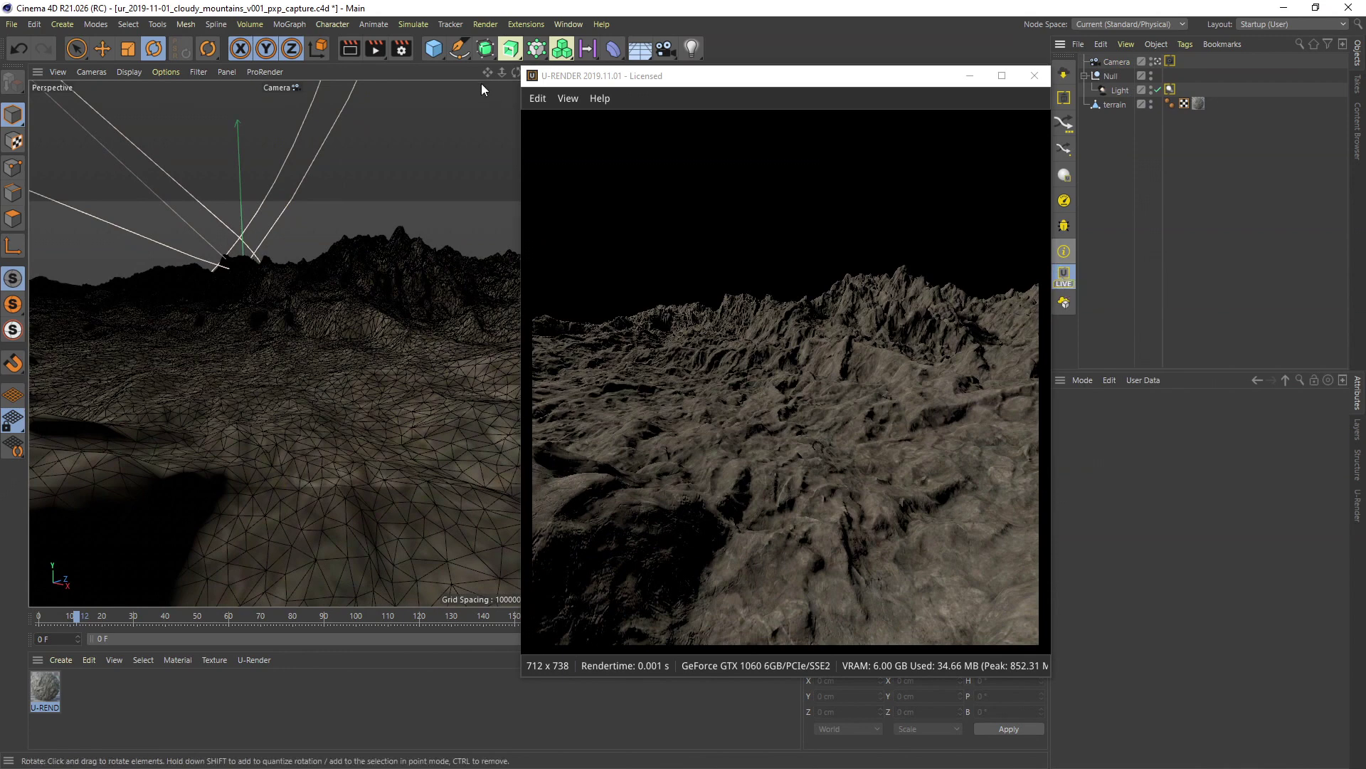
click(408, 48)
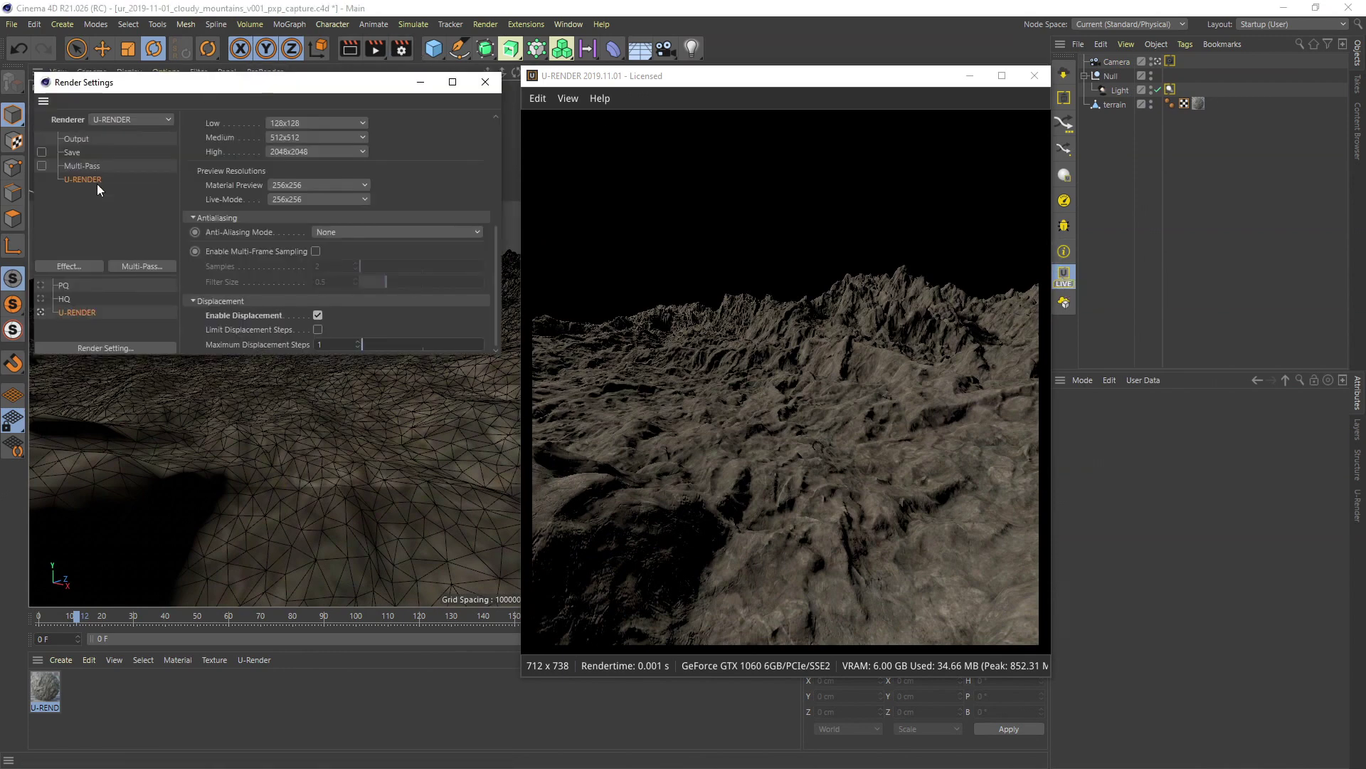
drag(498, 234, 492, 91)
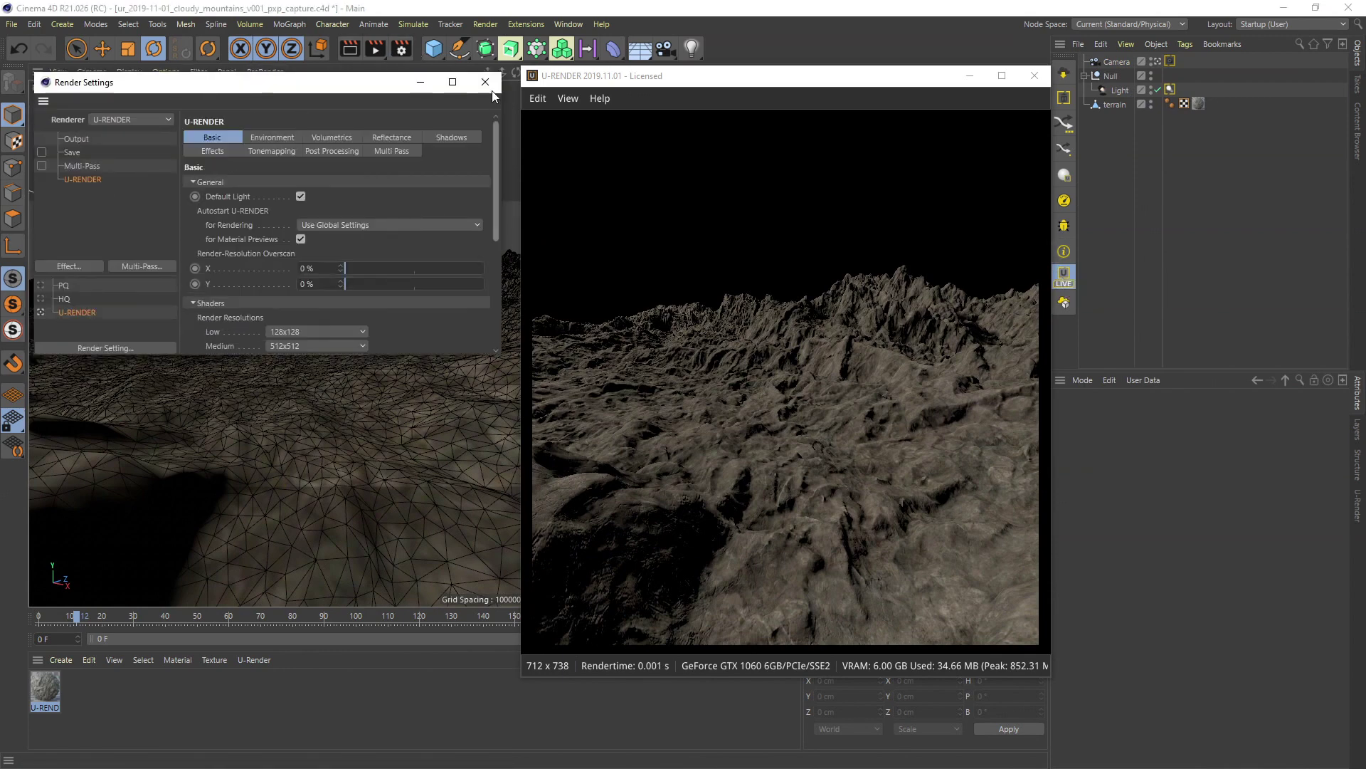
click(315, 137)
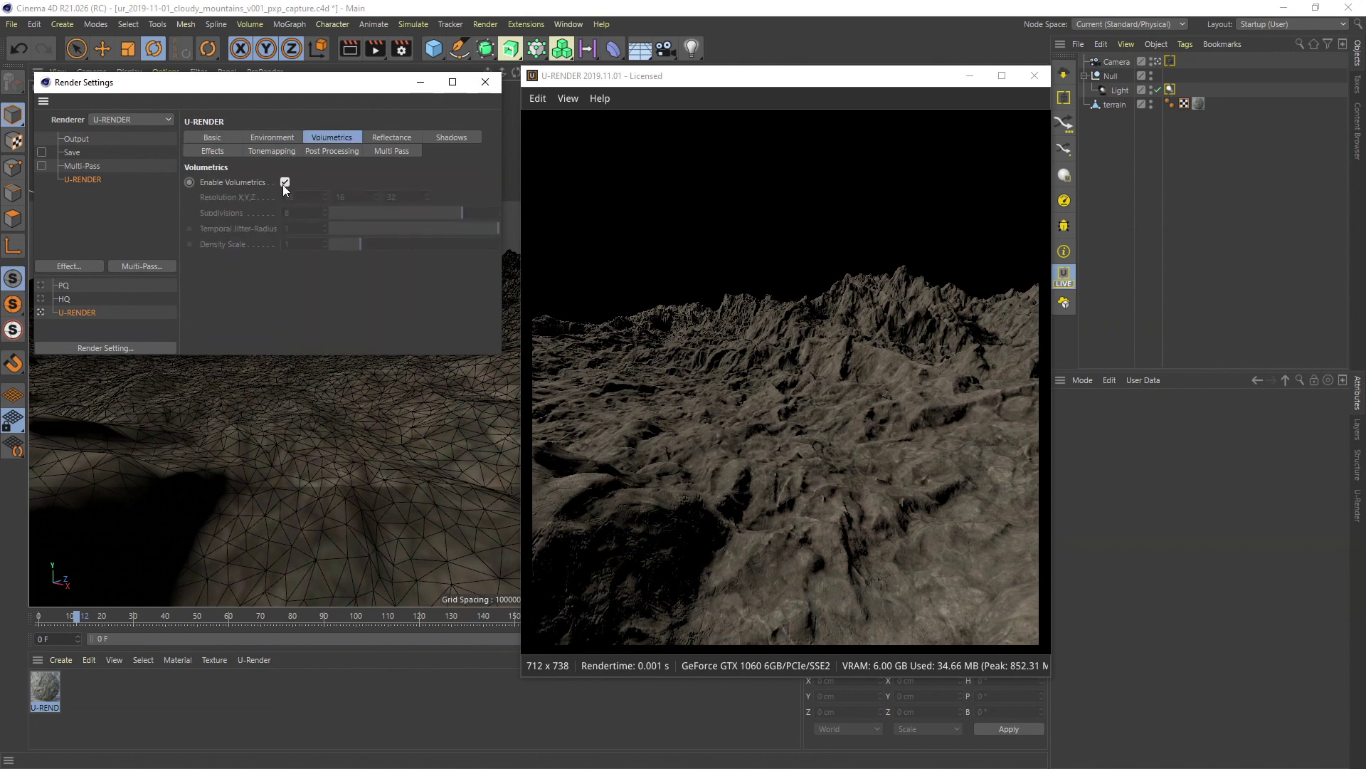
Add a U-RENDER volume object named Volume Cube.
click(1063, 303)
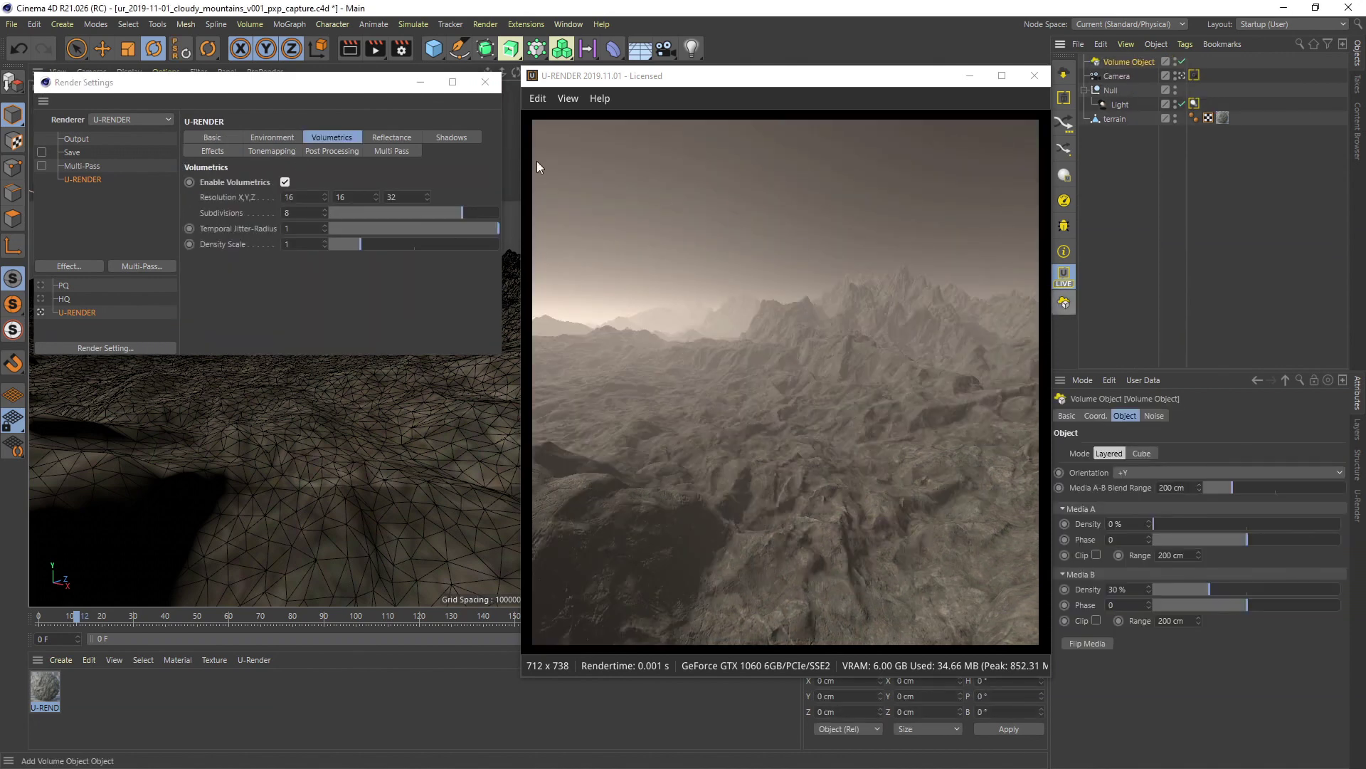
click(485, 82)
double_click(1128, 63)
text(Volume )
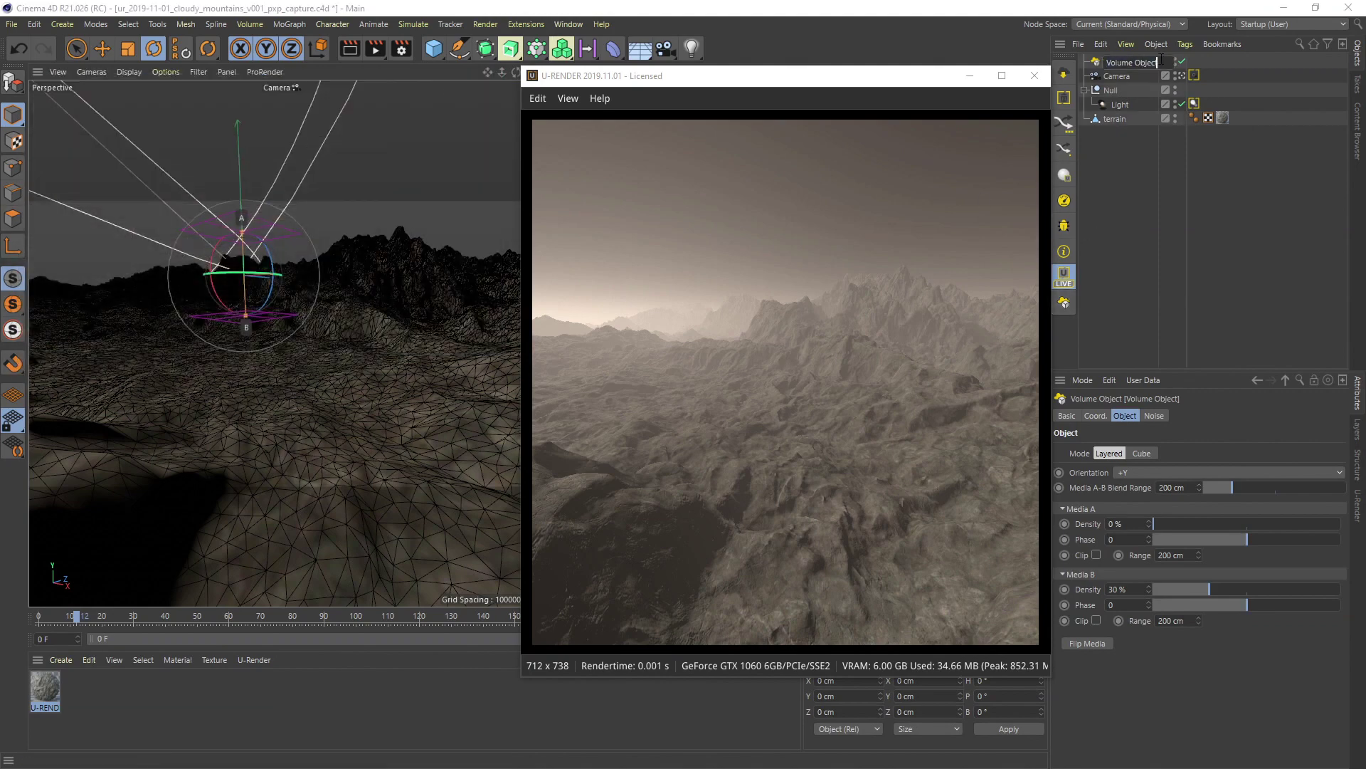
text(Cube)
key(Return)
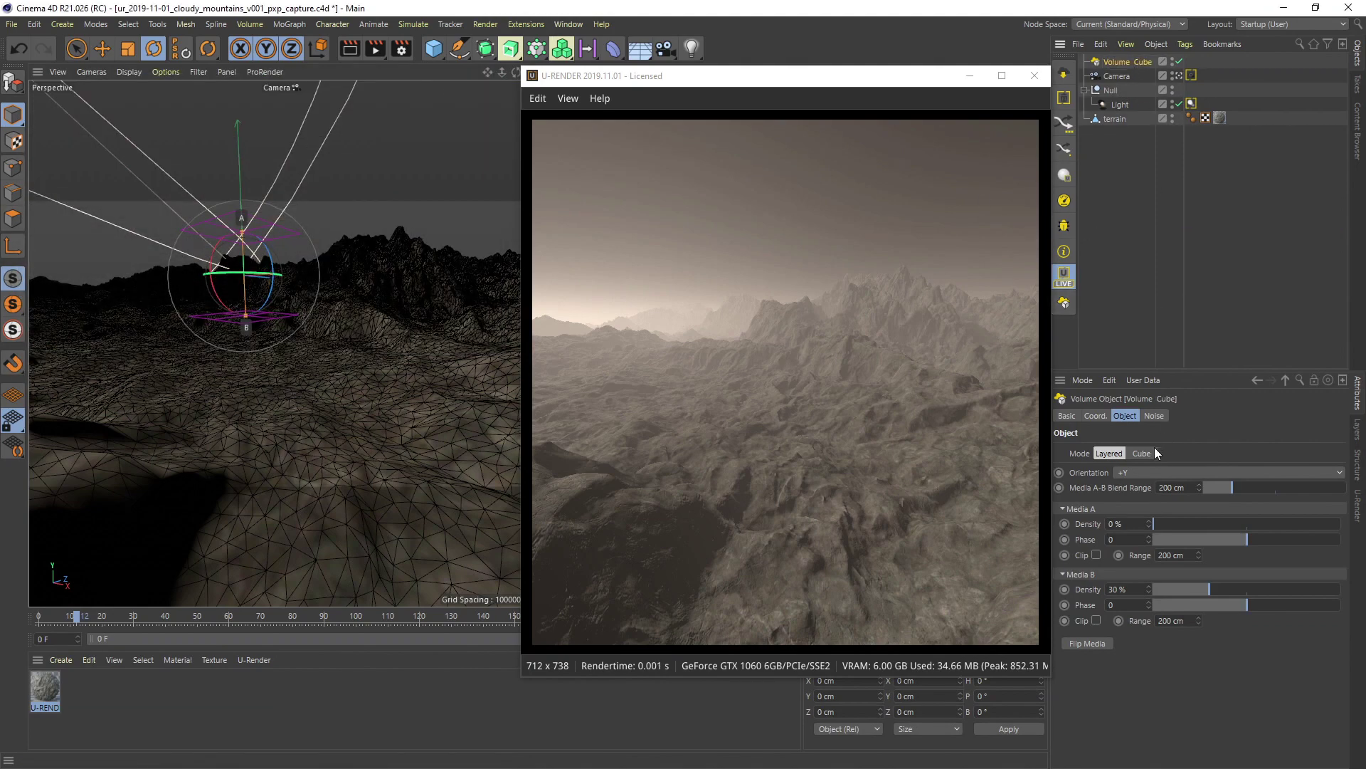
Set Volume Cube to Cube mode with large sizes, raised to about P.Y 198 cm.
click(1148, 453)
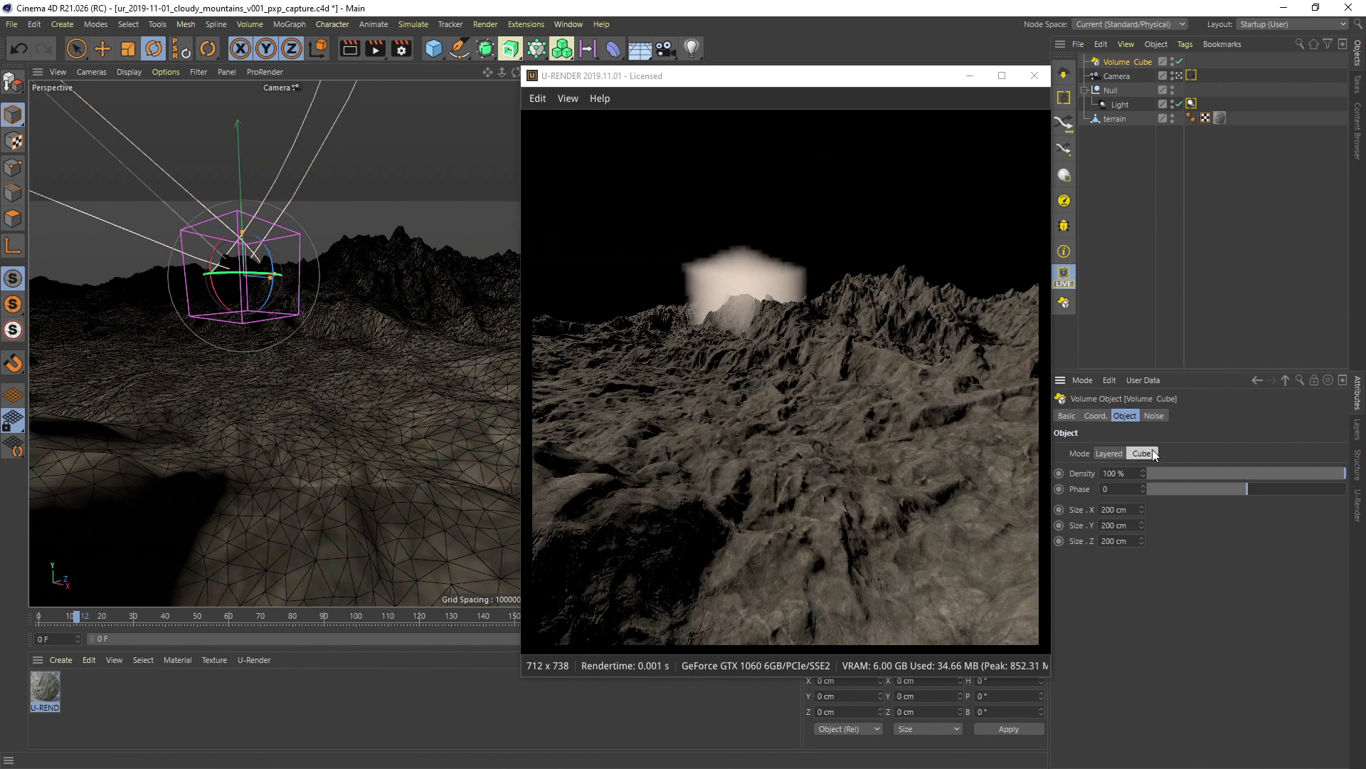
text(000)
key(Tab)
text(5000)
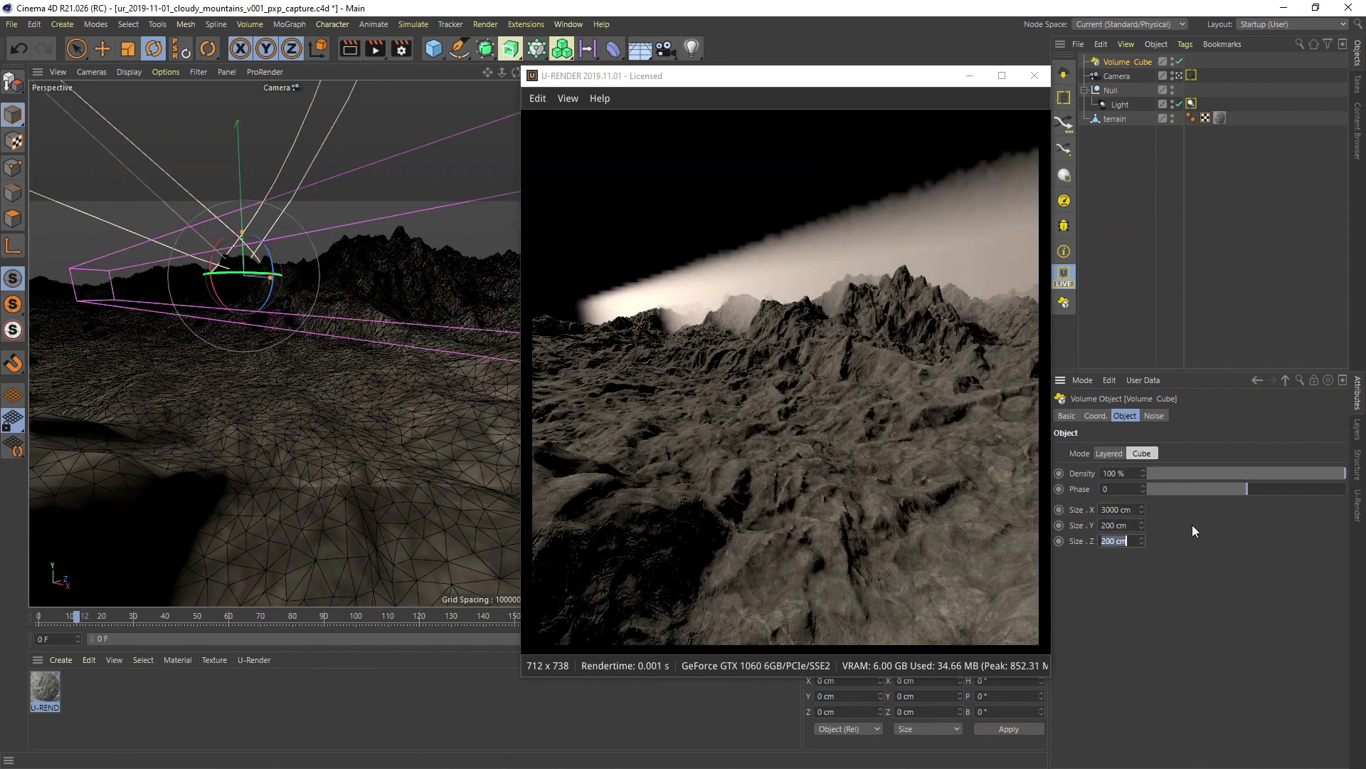
key(Tab)
text(5000)
click(1101, 415)
drag(1129, 463, 1130, 406)
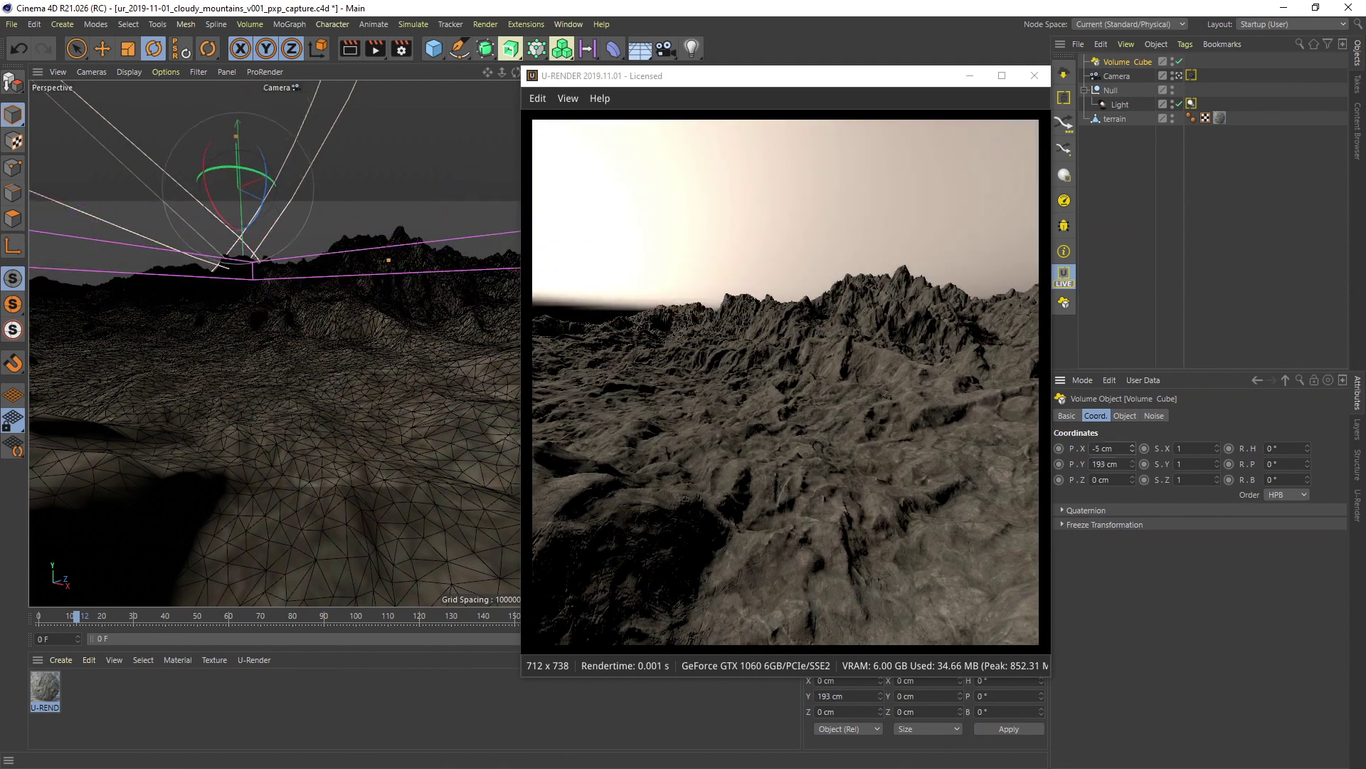
drag(237, 179, 209, 199)
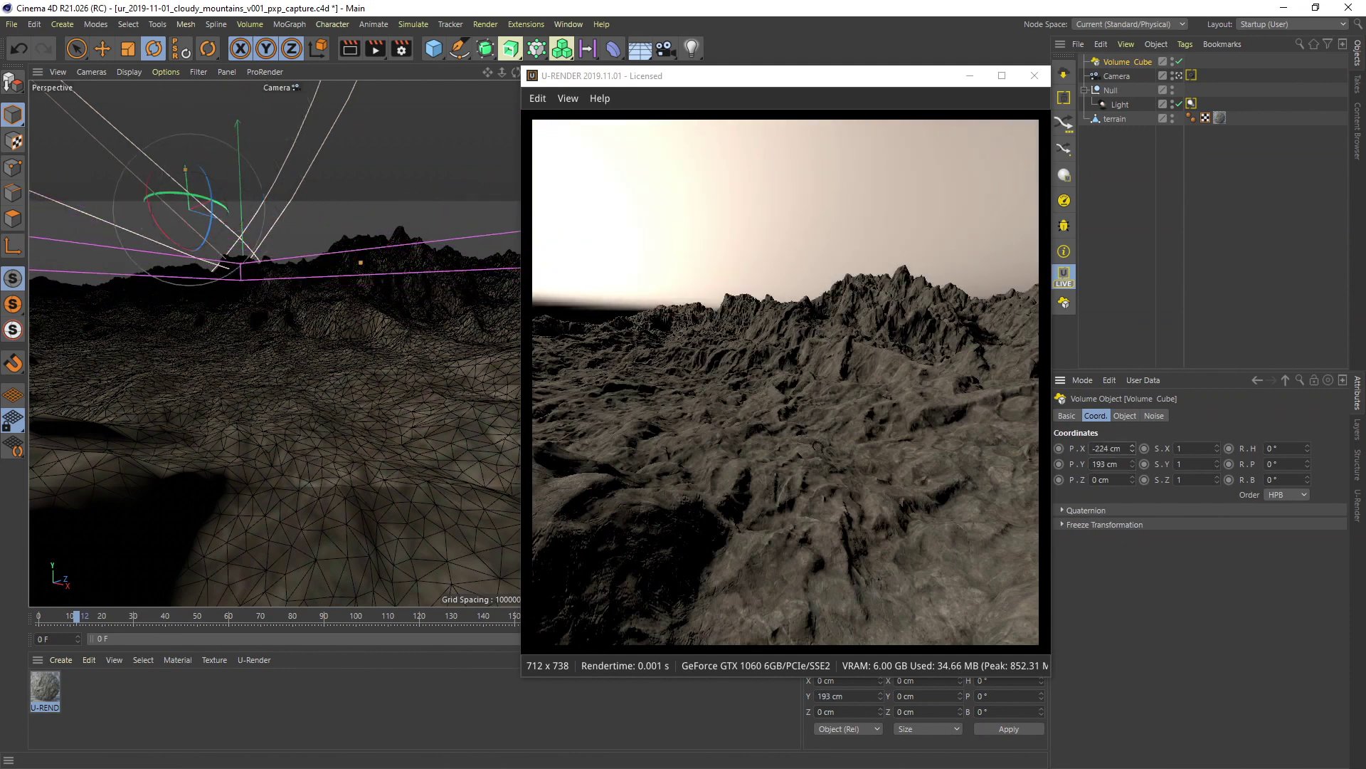
Enable Use Noise on Volume Cube and set its Contrast to 100%.
click(1157, 416)
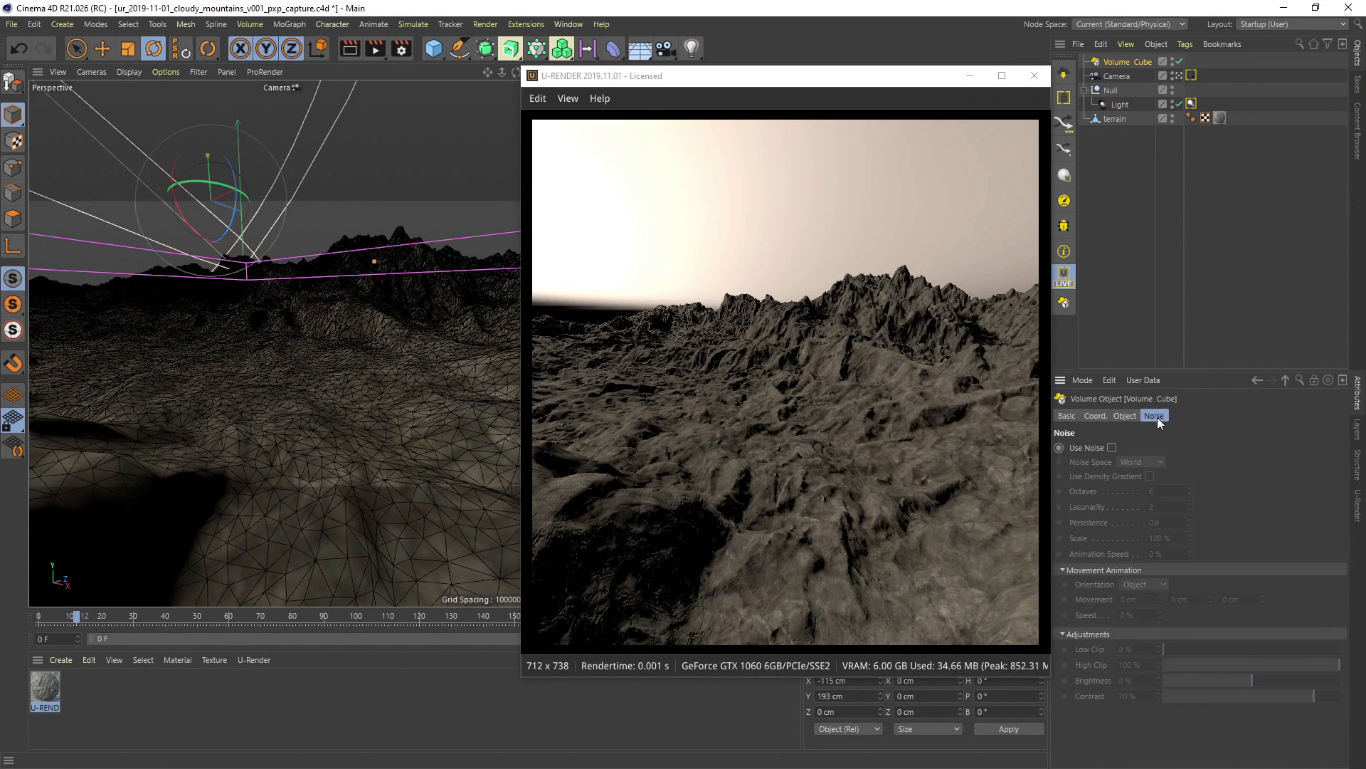
click(1112, 448)
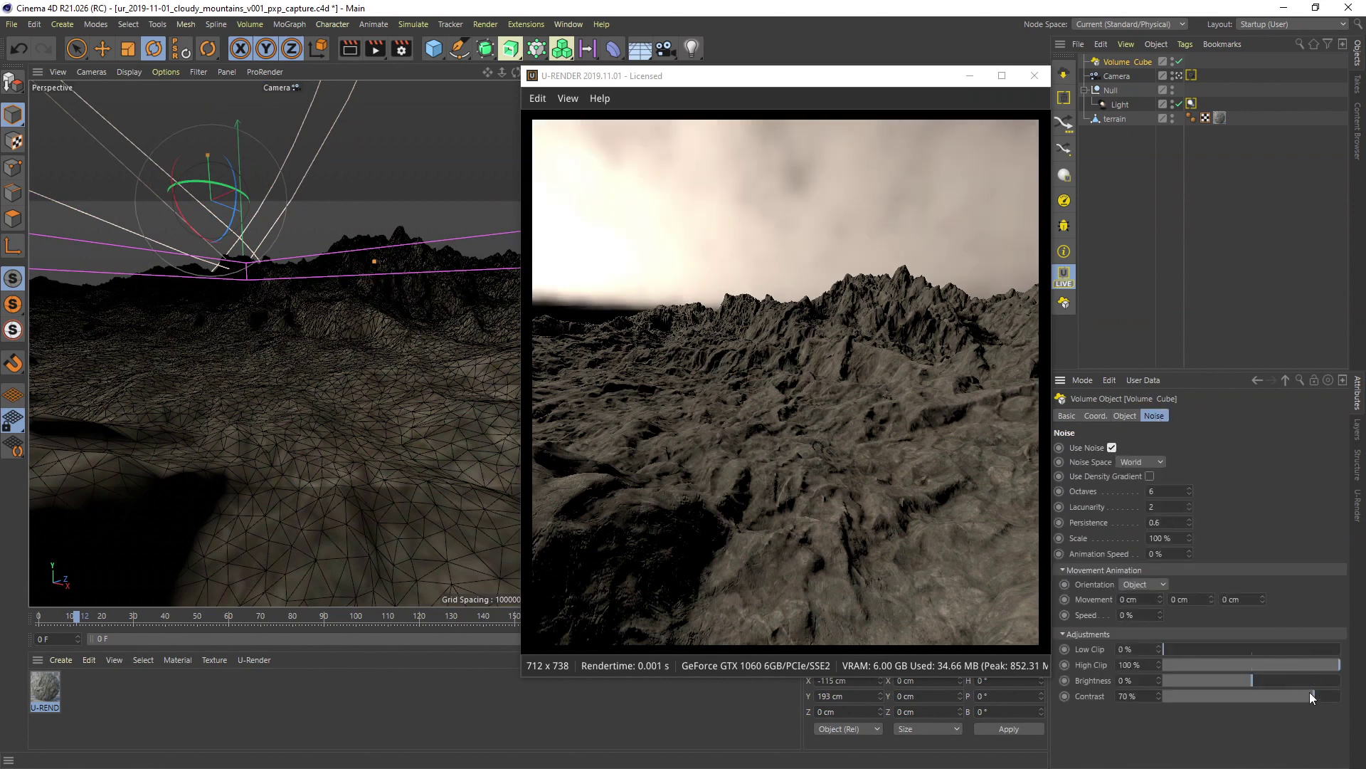
drag(1313, 696, 1341, 696)
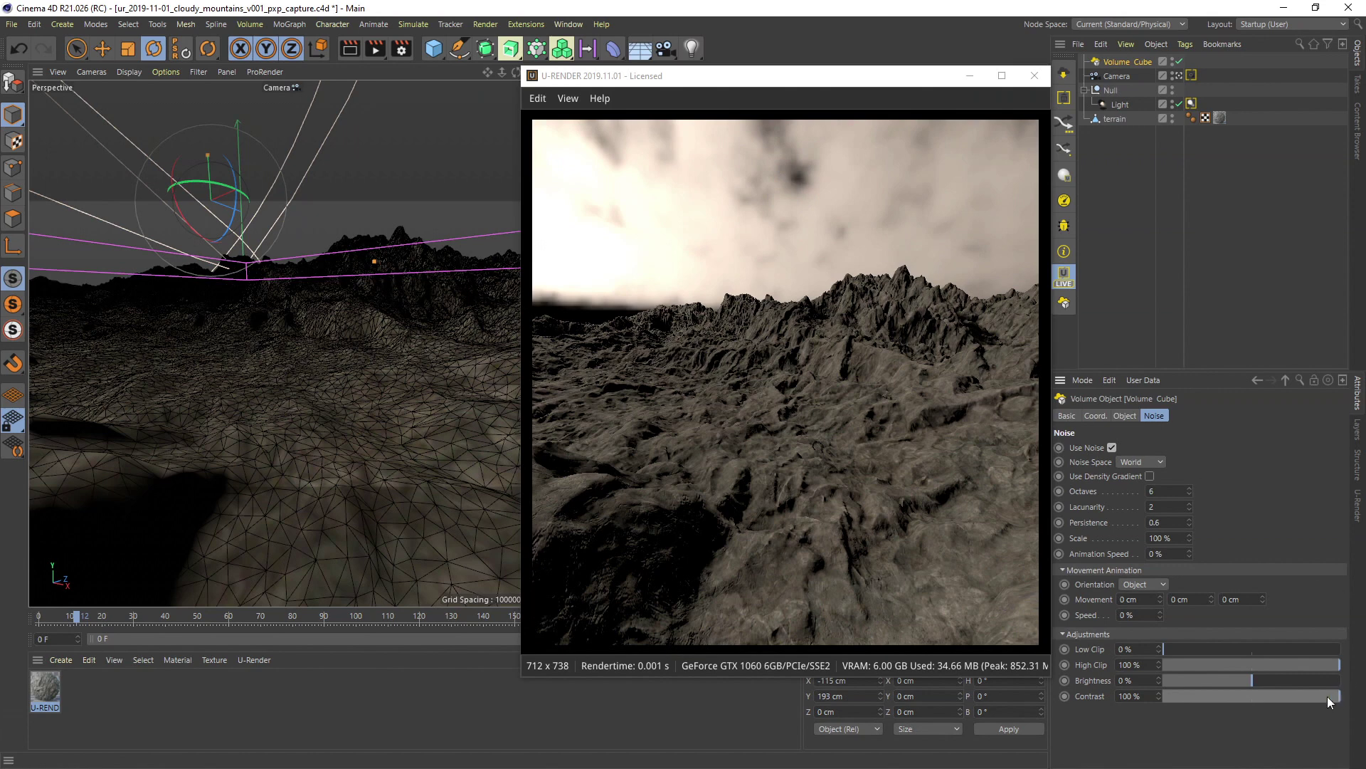
drag(1340, 696, 1328, 702)
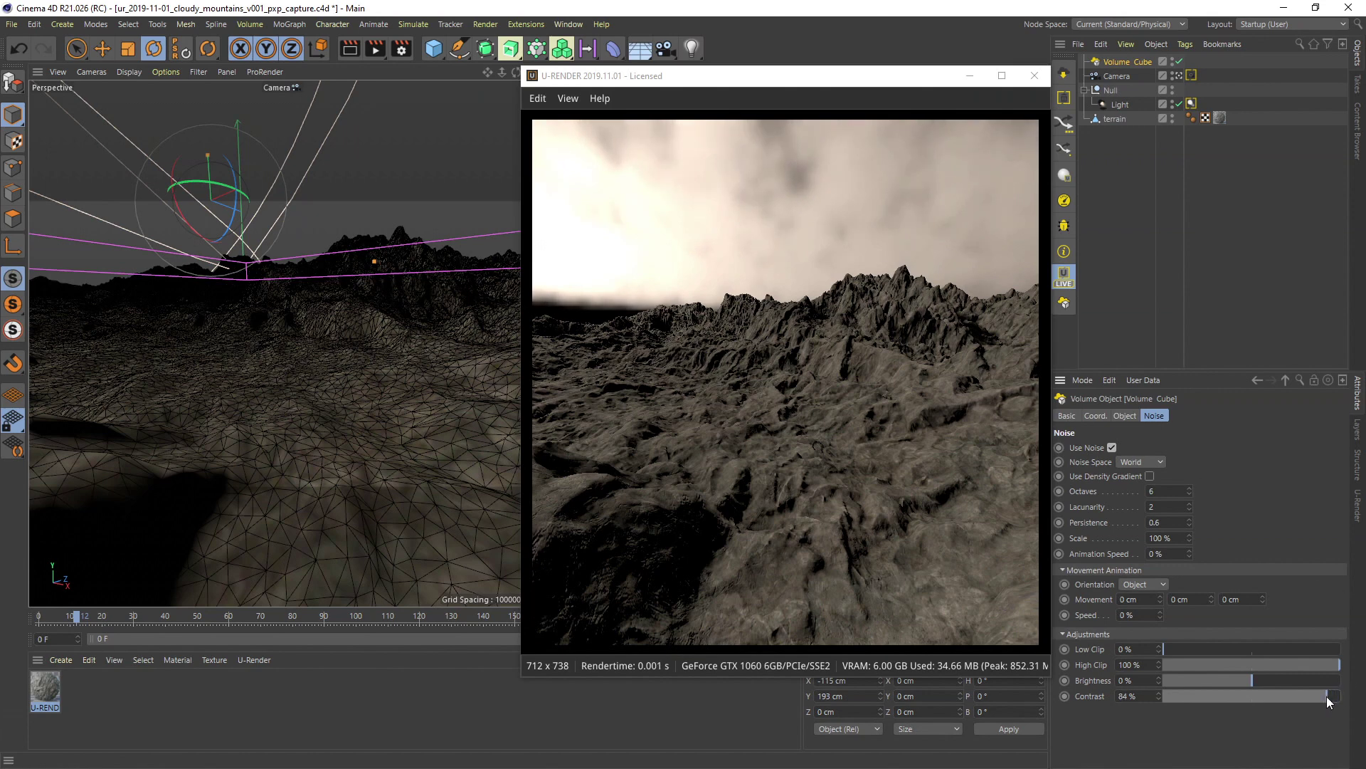
click(1339, 698)
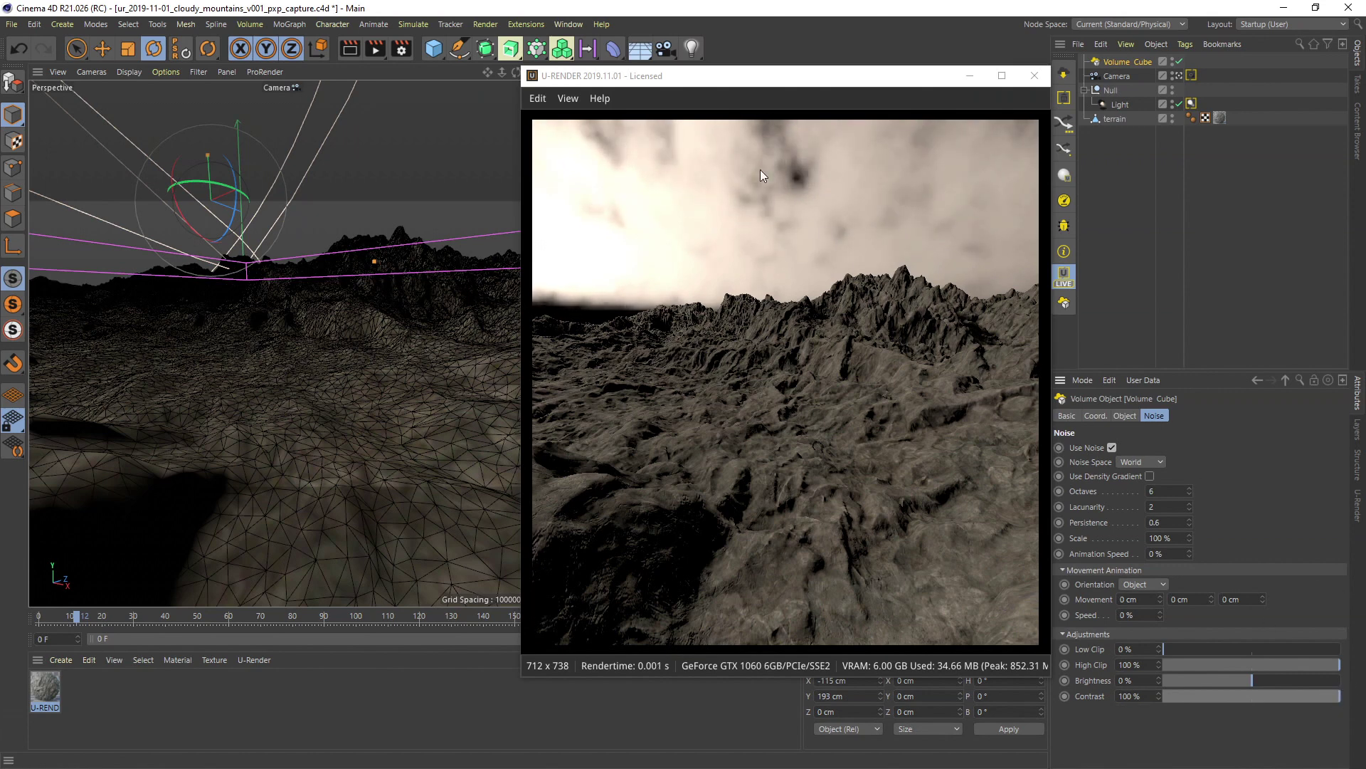
Bring the U-RENDER Volumetrics Temporal Jitter-Radius down to 0, then close Render Settings.
click(402, 50)
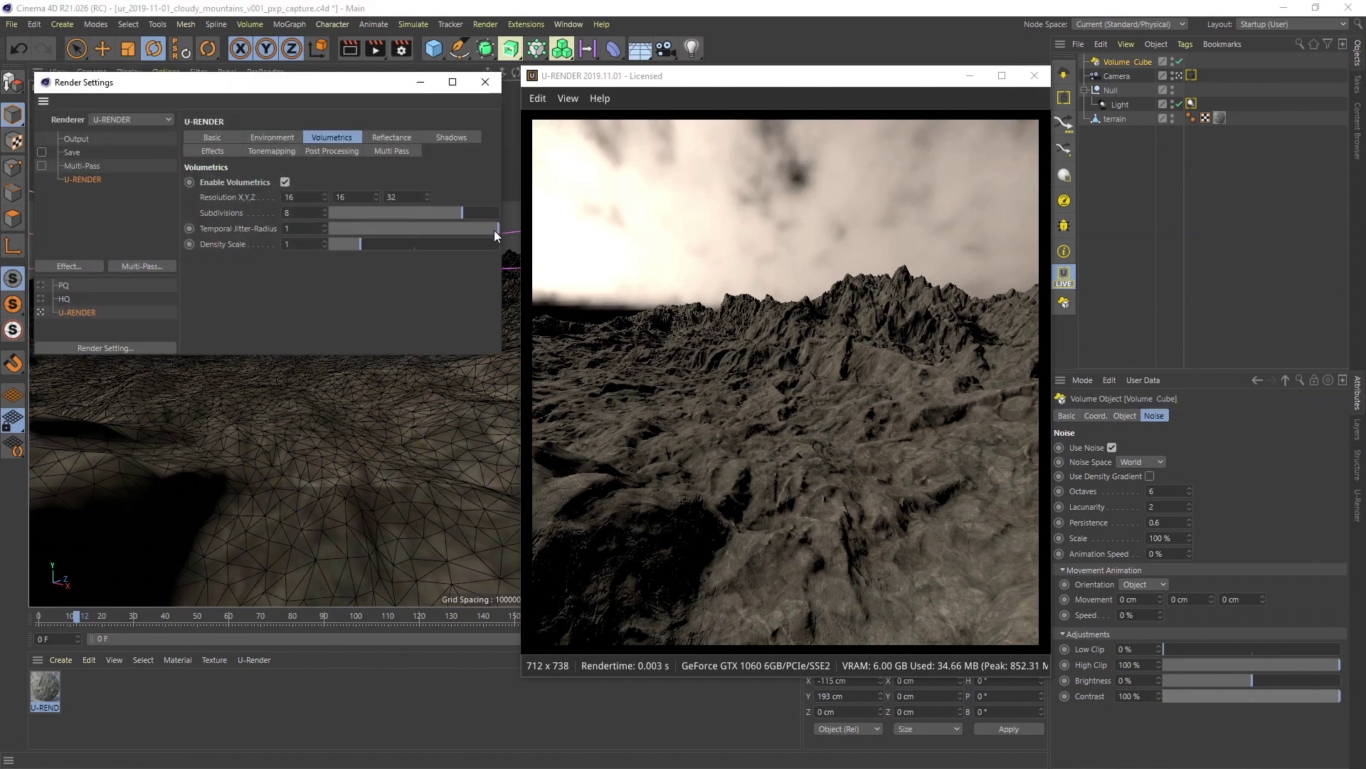
drag(495, 230, 419, 232)
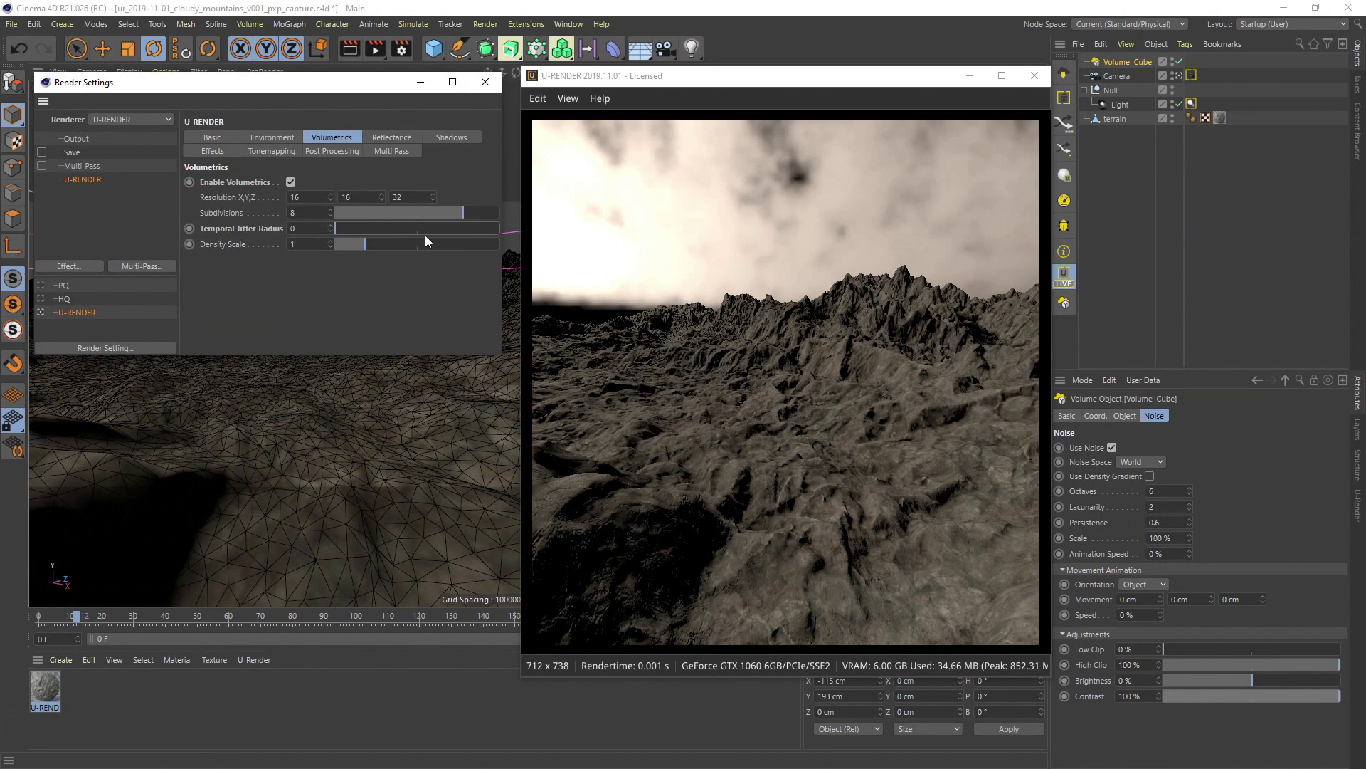
click(1321, 702)
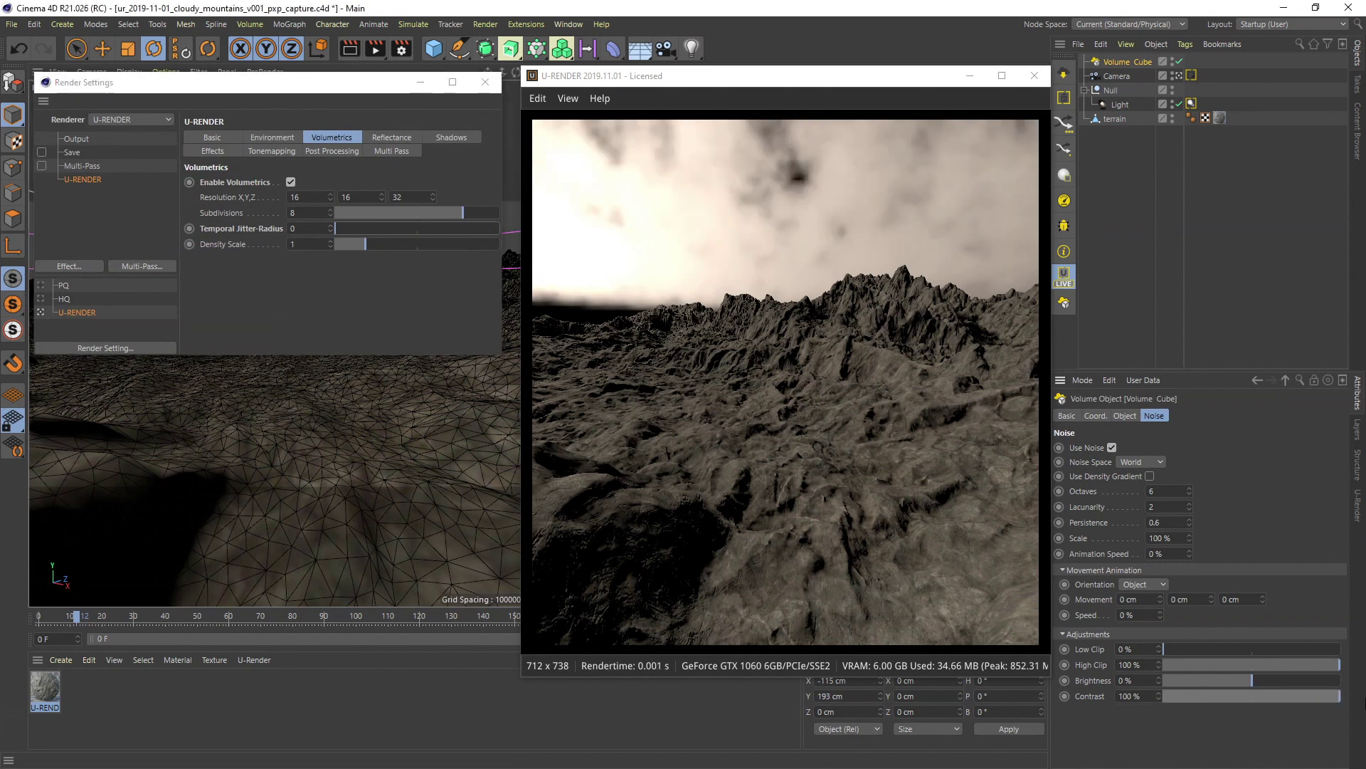
click(420, 83)
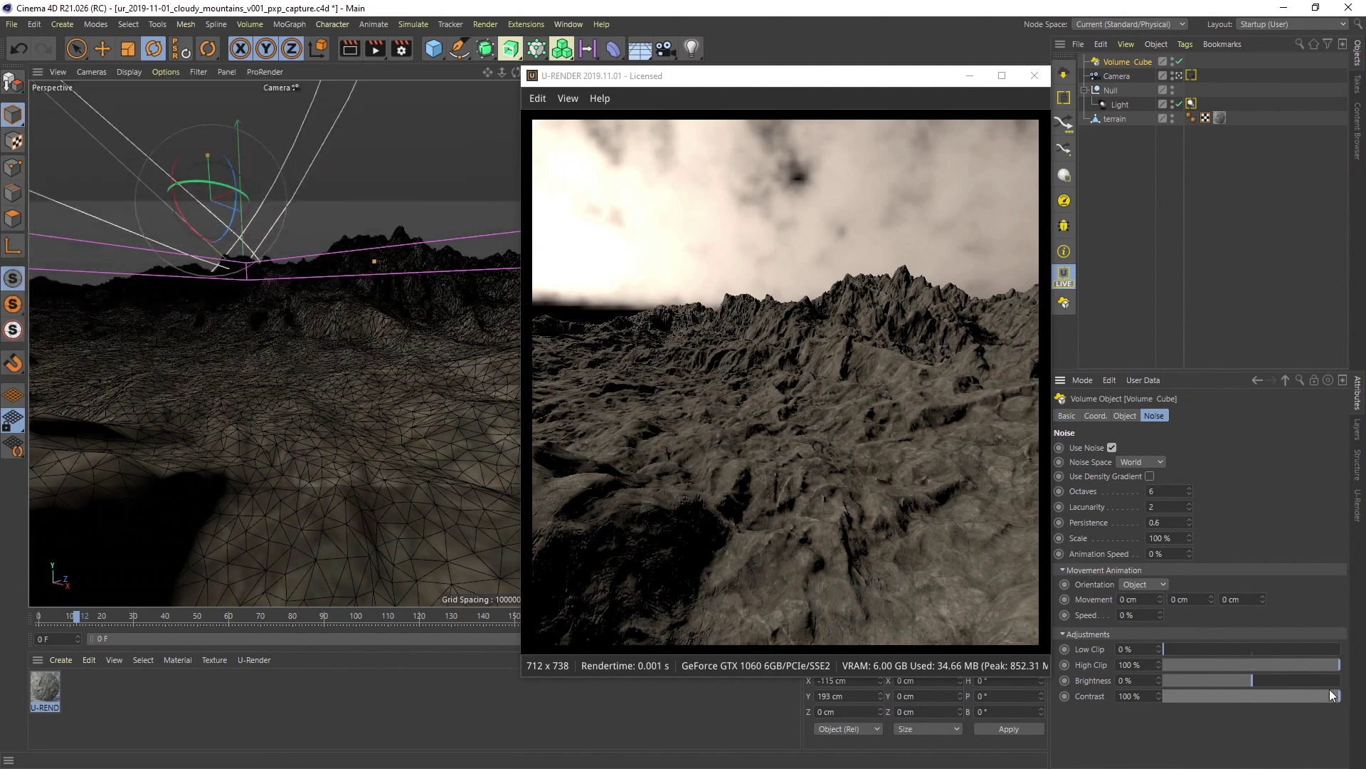
Give the Volume Cube's cloud noise 8 octaves and a 200% scale.
click(1164, 491)
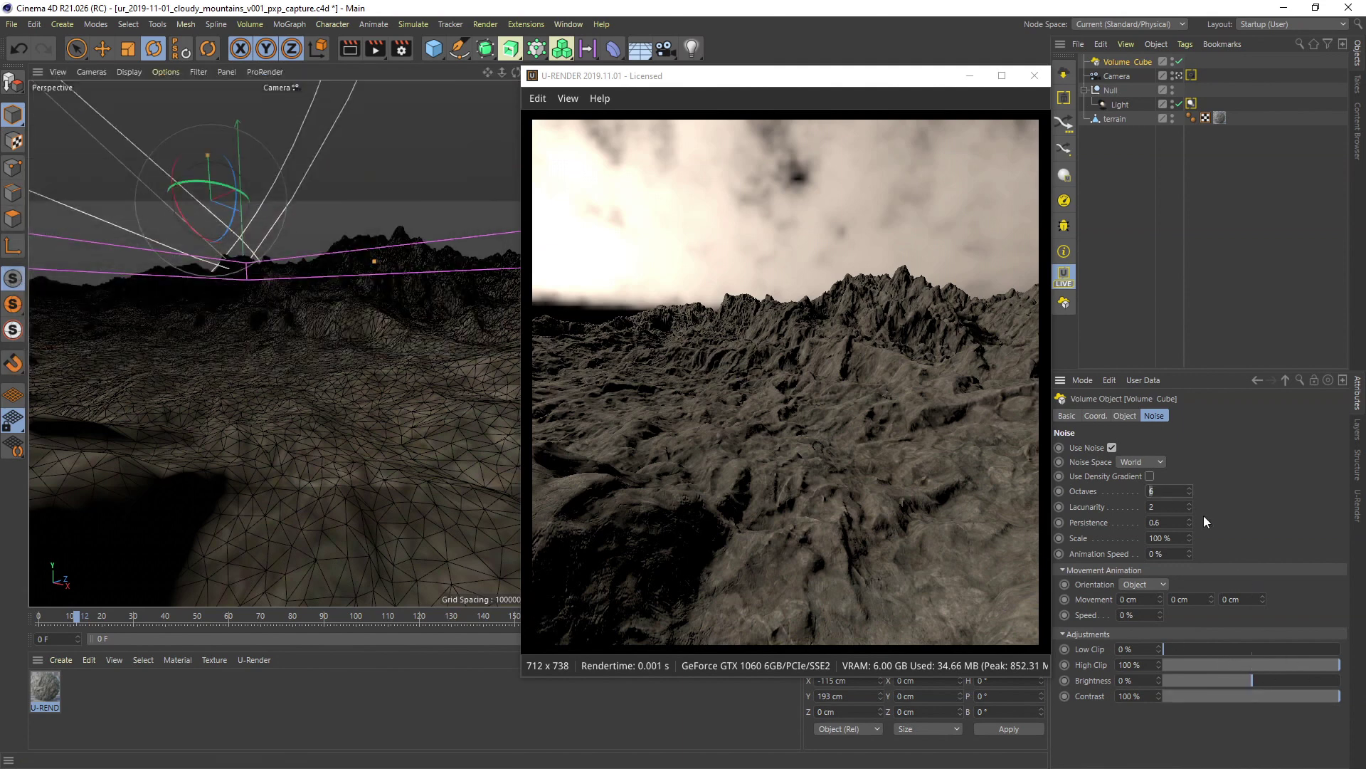
text(8)
key(Tab)
key(Tab)
key(Tab)
text(200)
key(Return)
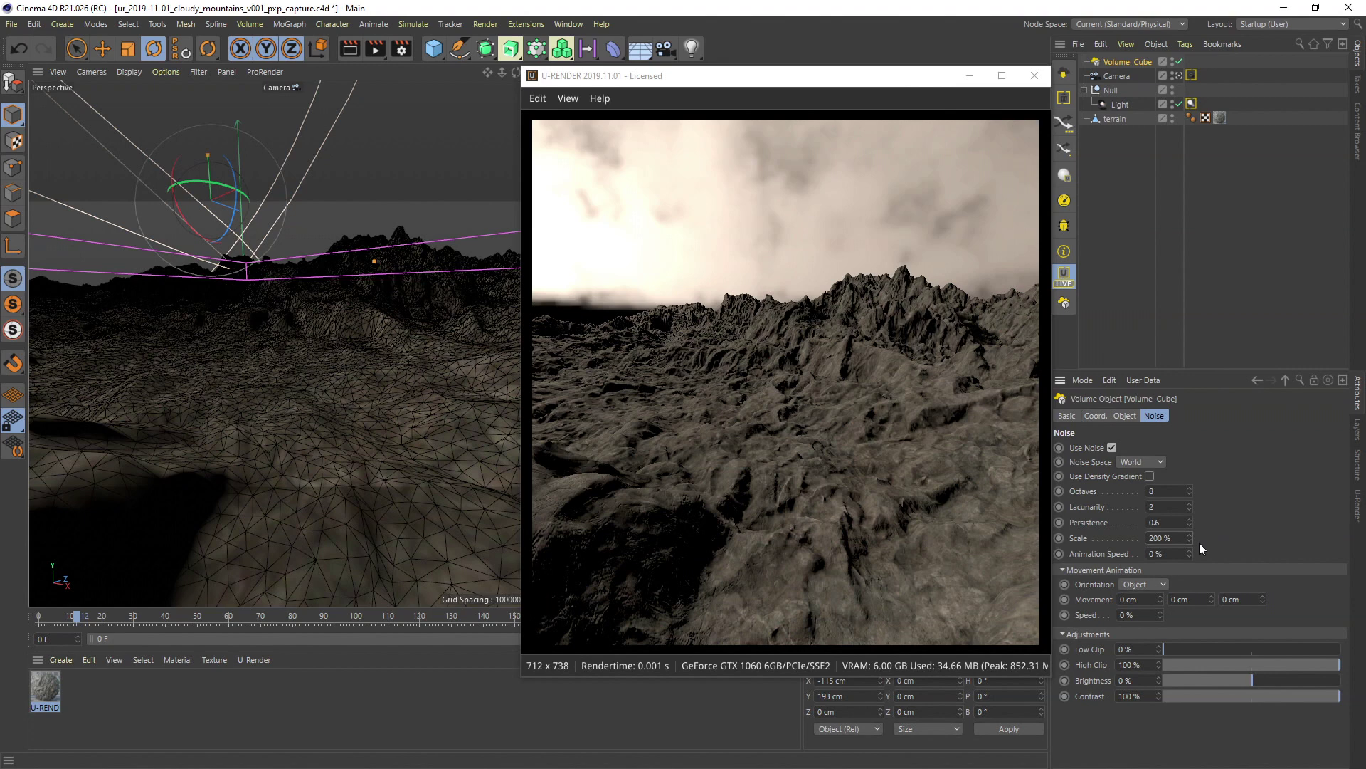
Set the cloud noise Low Clip to 11% after trying stronger clipping.
drag(1175, 643, 1234, 650)
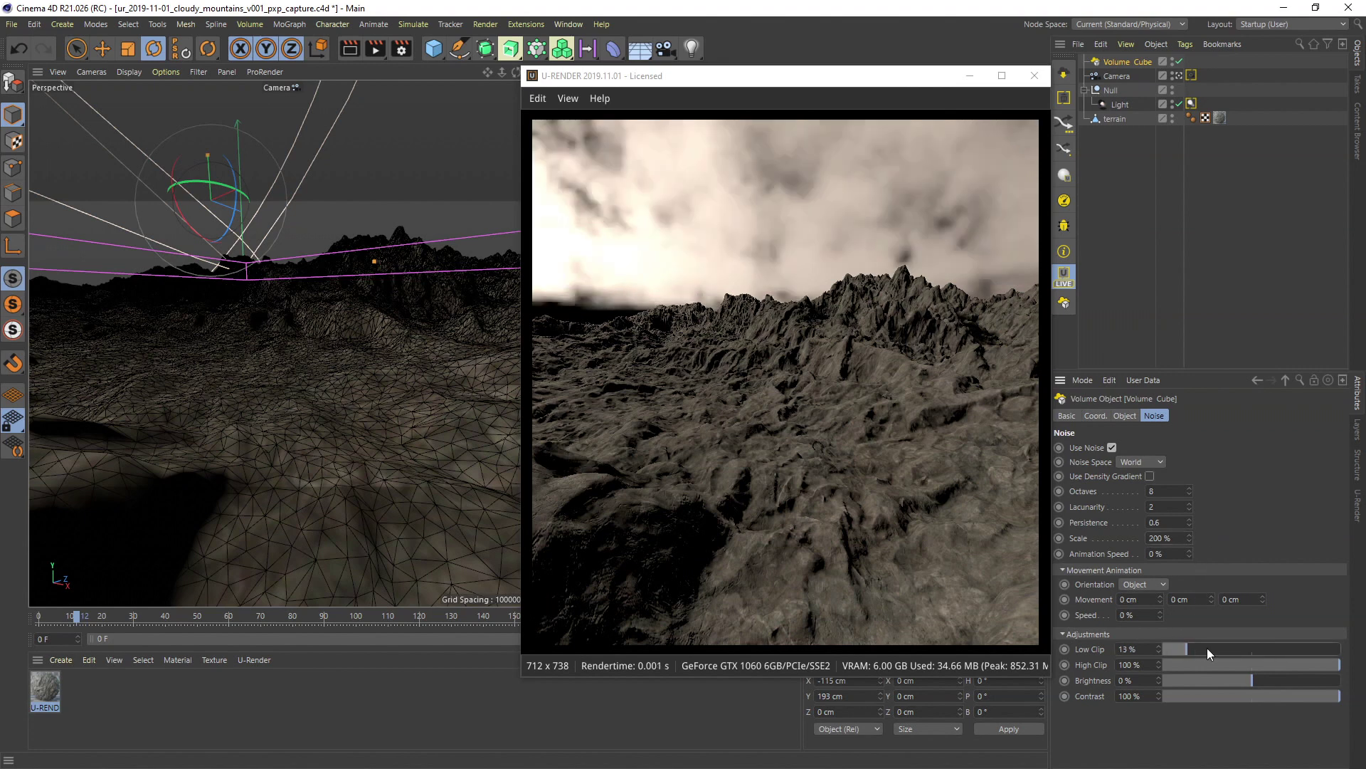
drag(1219, 650, 1173, 650)
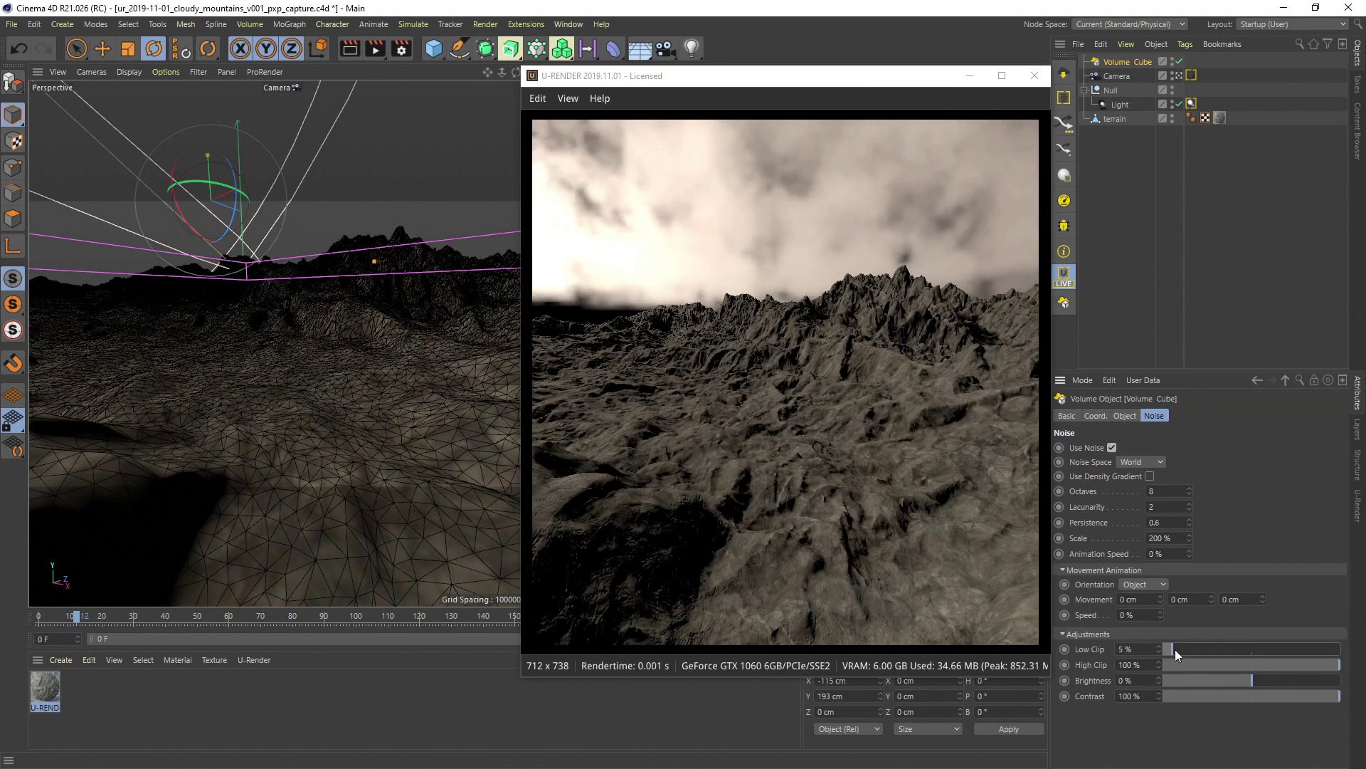
drag(1176, 650, 1177, 648)
alt+drag(292, 397, 316, 344)
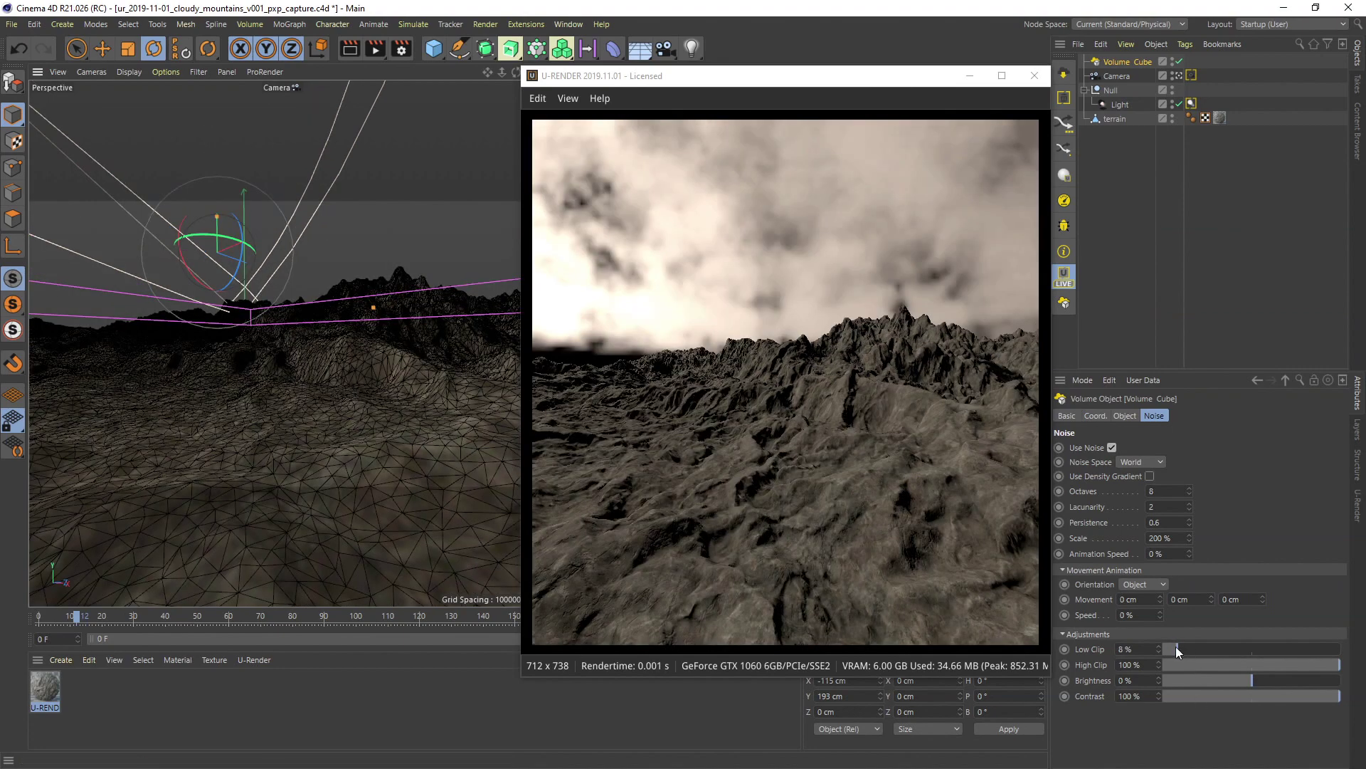
drag(1180, 647, 1184, 649)
Set the U-RENDER volumetrics resolution in Render Settings to 32, 32, 64.
click(402, 47)
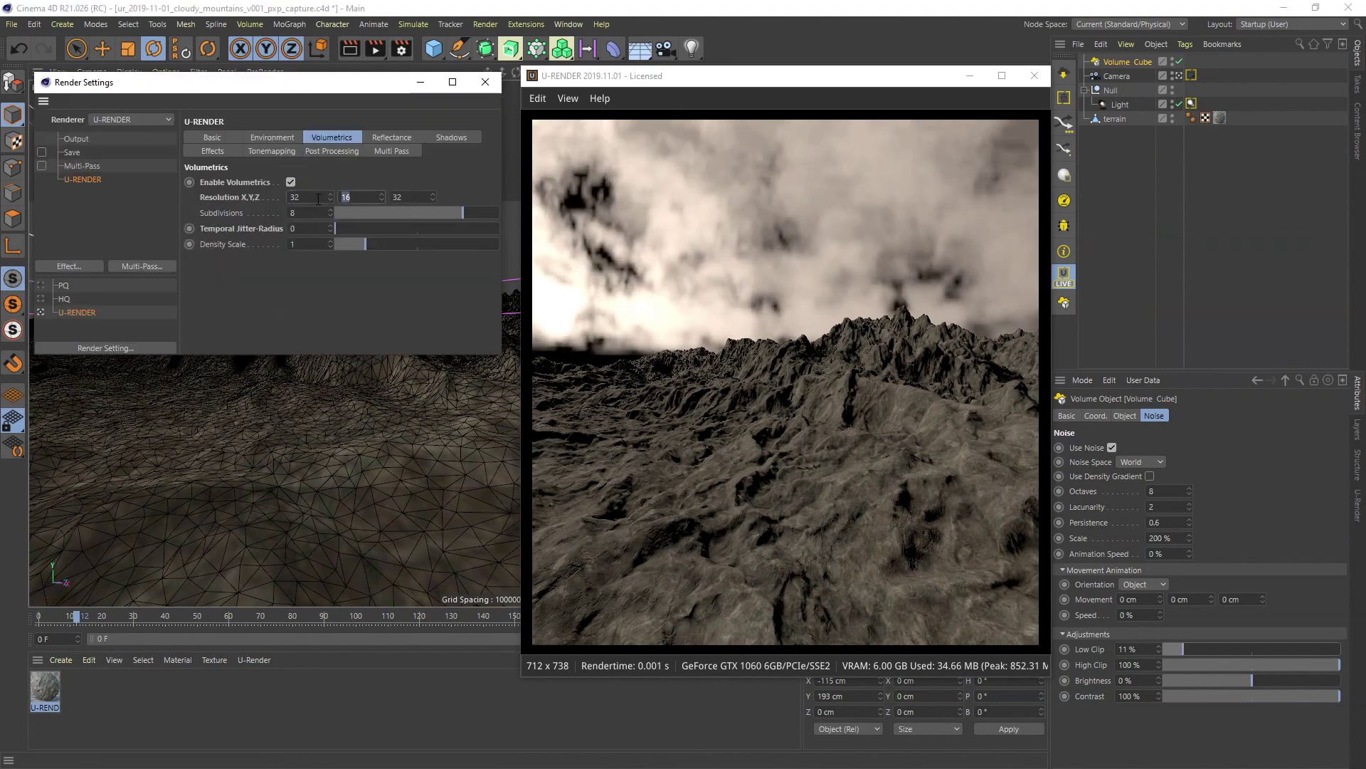
text(32)
key(Tab)
text(64)
key(Tab)
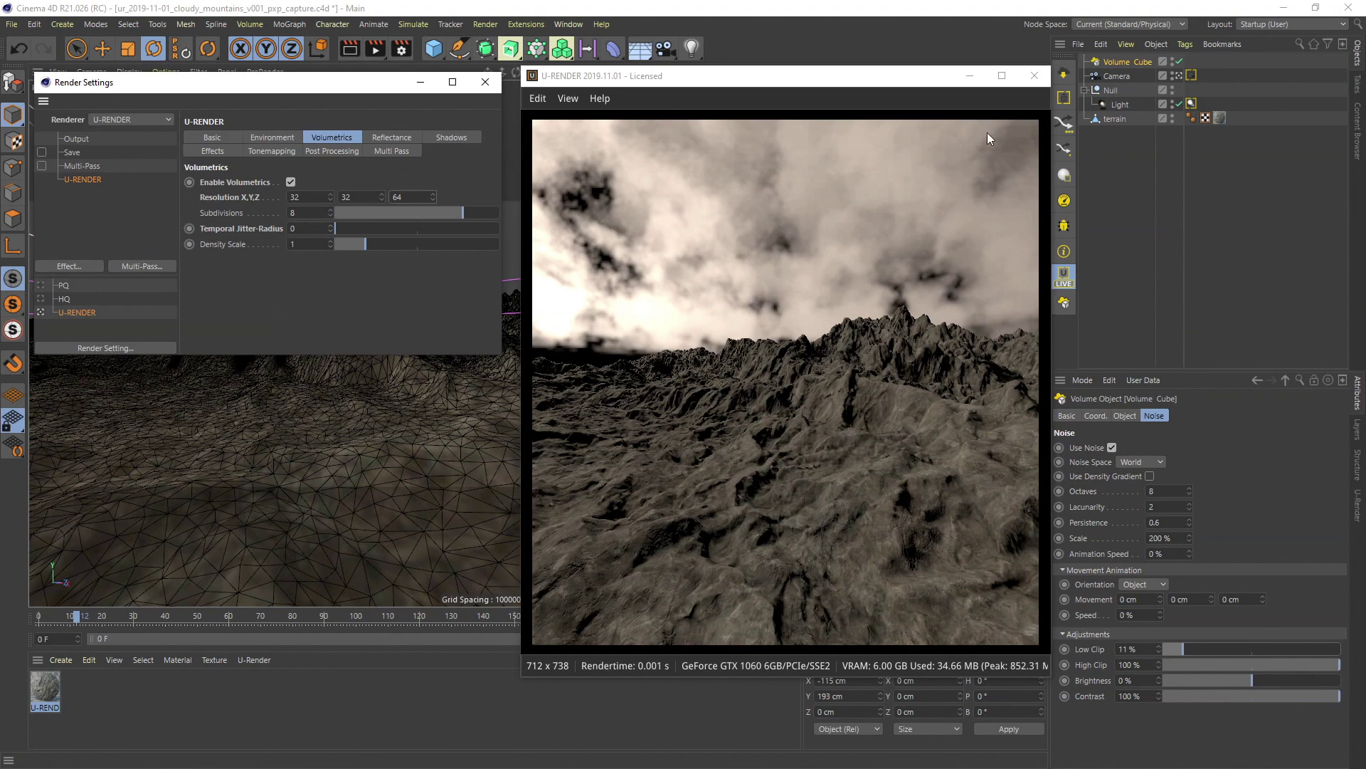
click(1191, 76)
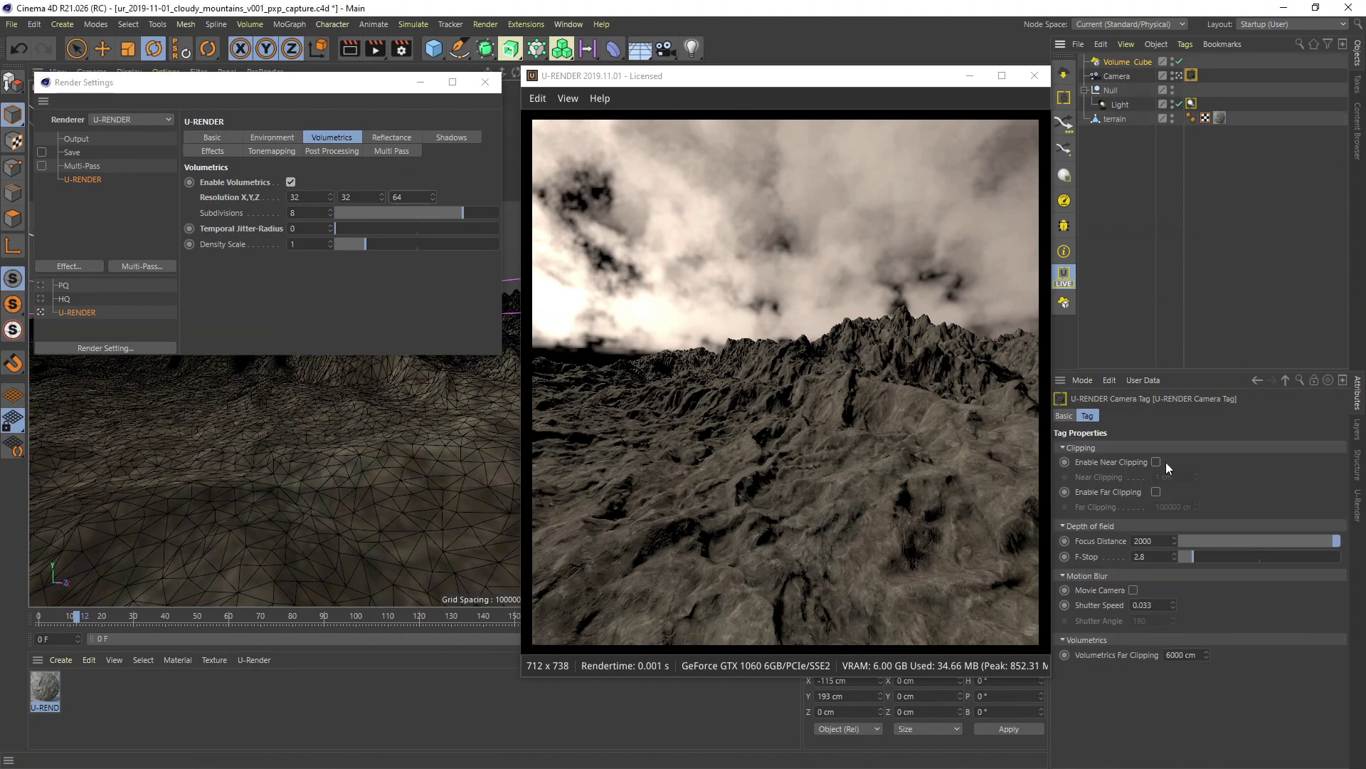
Turn on the U-RENDER camera tag's far clipping at a 2000 cm distance.
click(1156, 491)
double_click(1168, 506)
text(100)
key(Return)
double_click(1169, 506)
text(20)
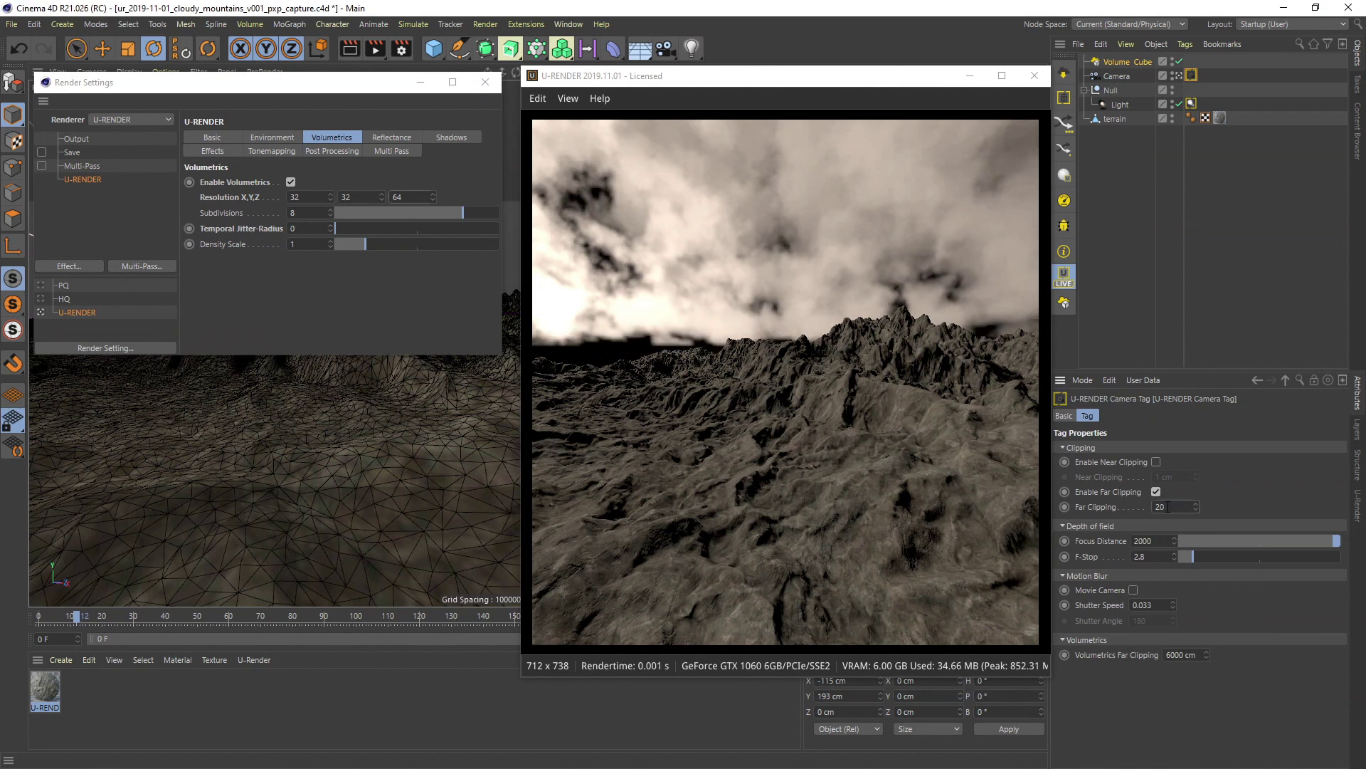
text(00)
key(Return)
click(1156, 493)
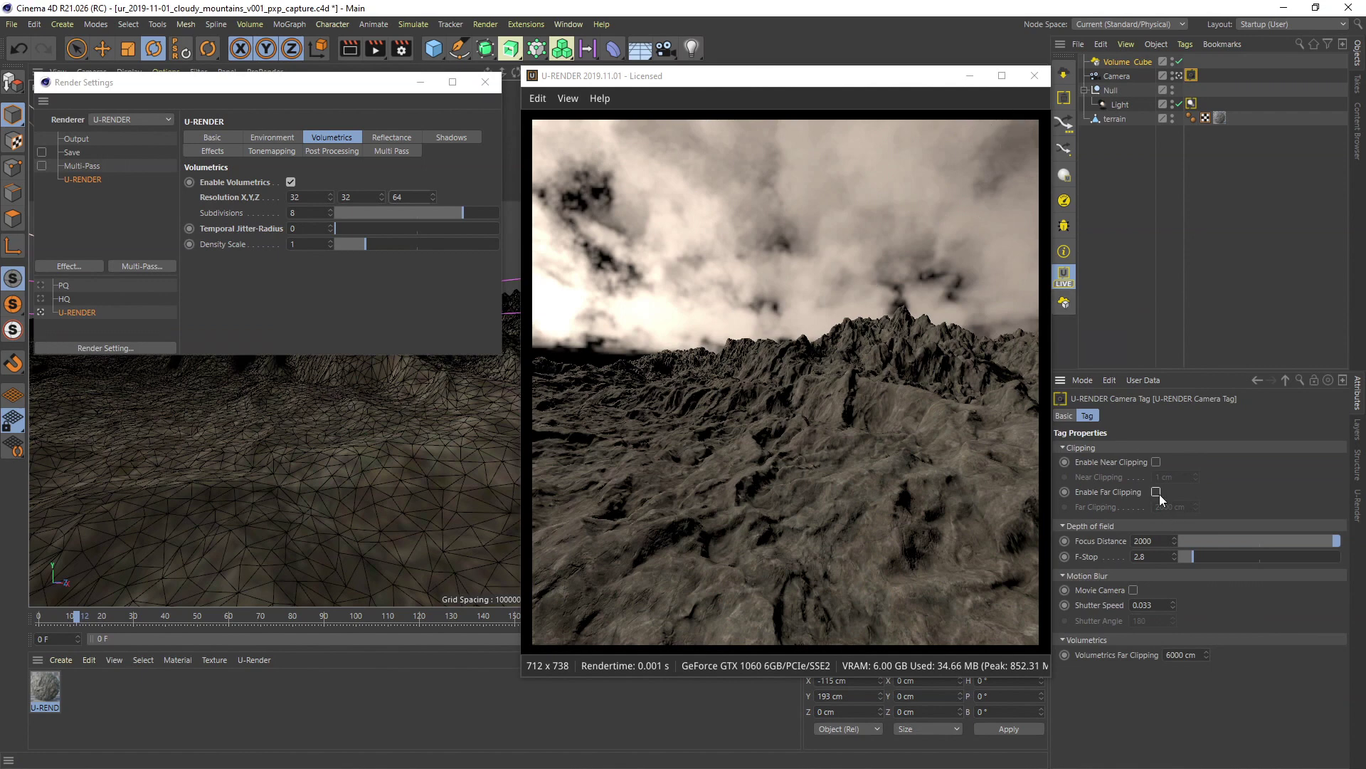
click(1156, 491)
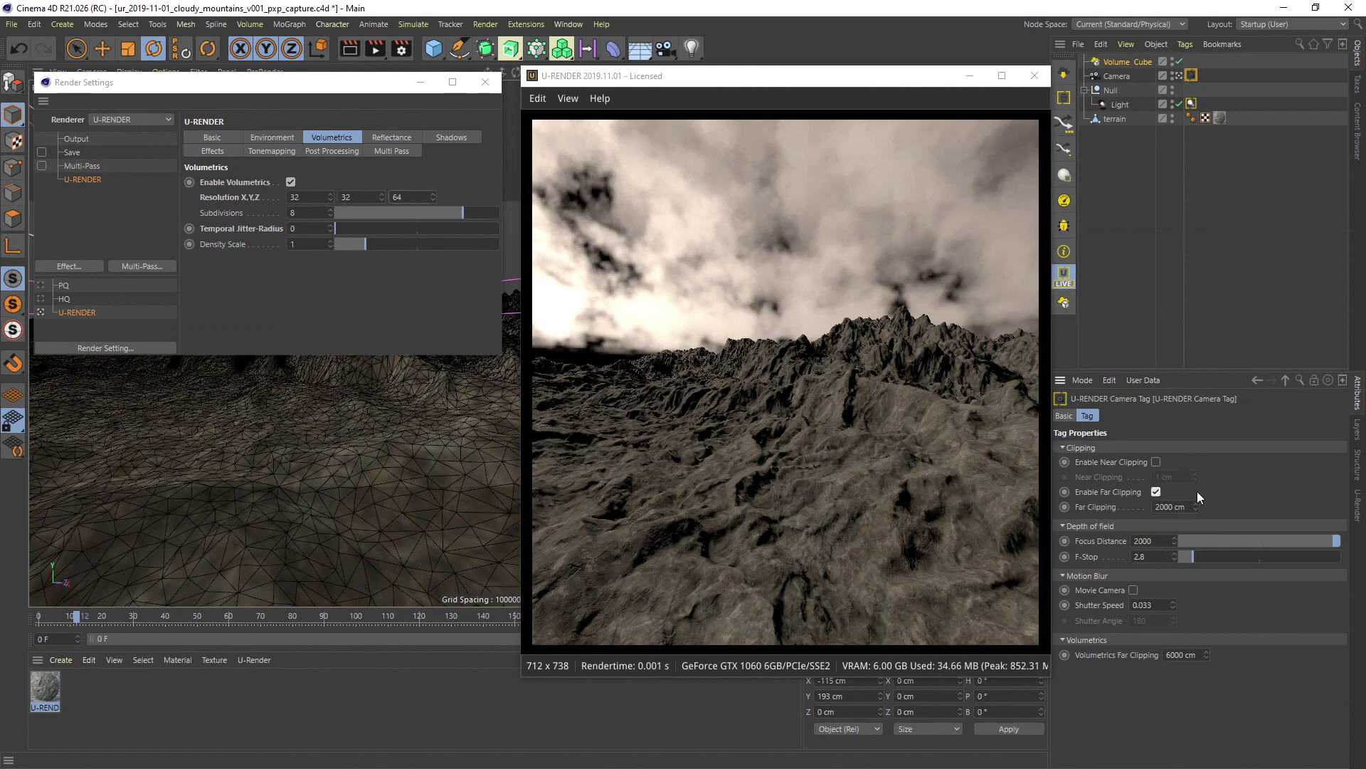
click(1114, 62)
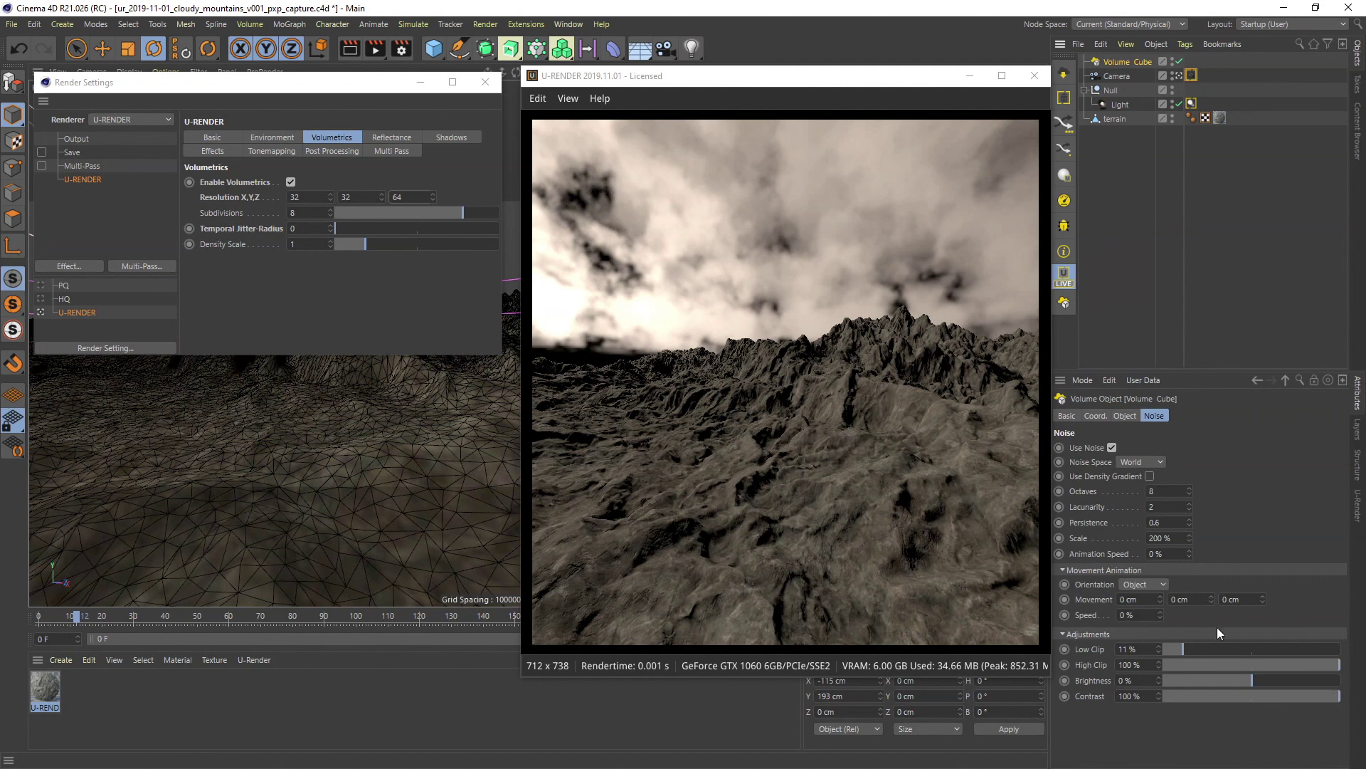
Set the Volume Cube's noise contrast to exactly 90% after testing the slider.
click(1328, 695)
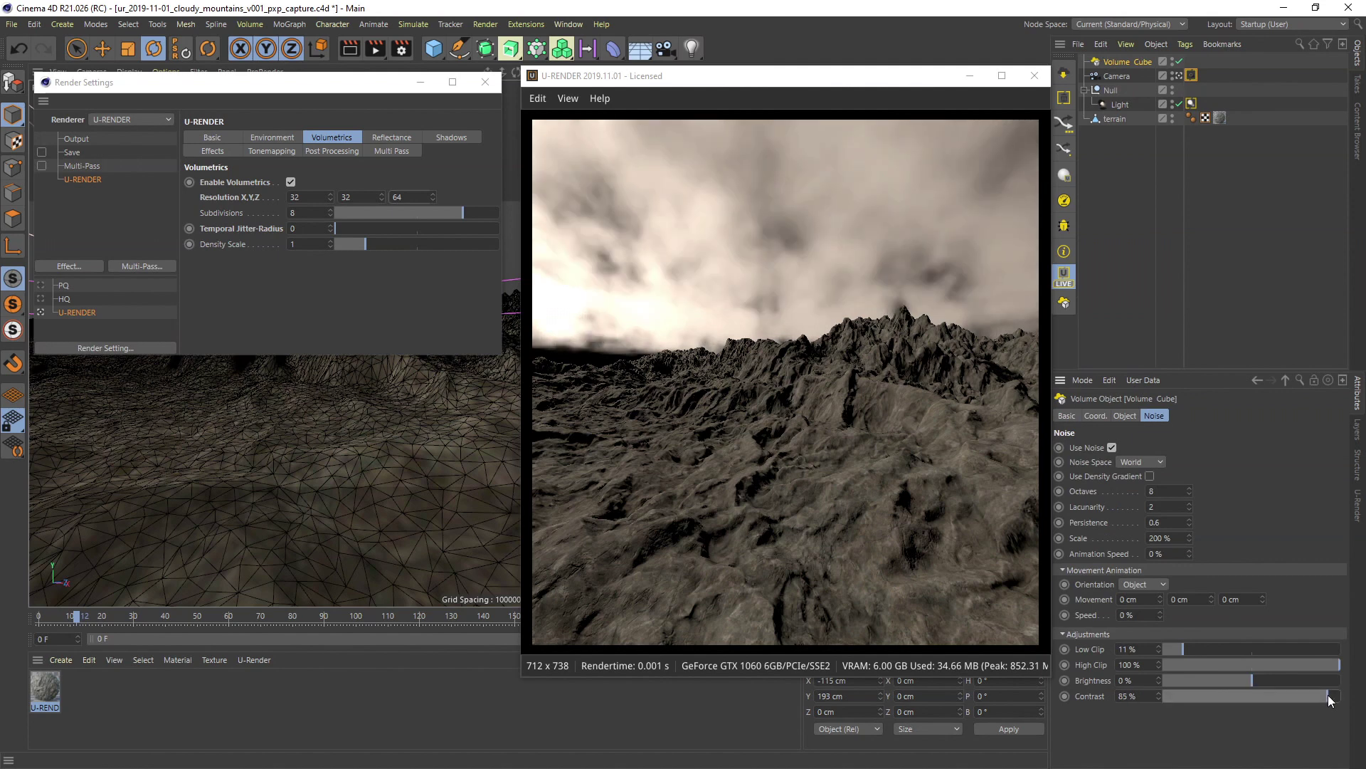
drag(1330, 696, 1336, 696)
click(1122, 697)
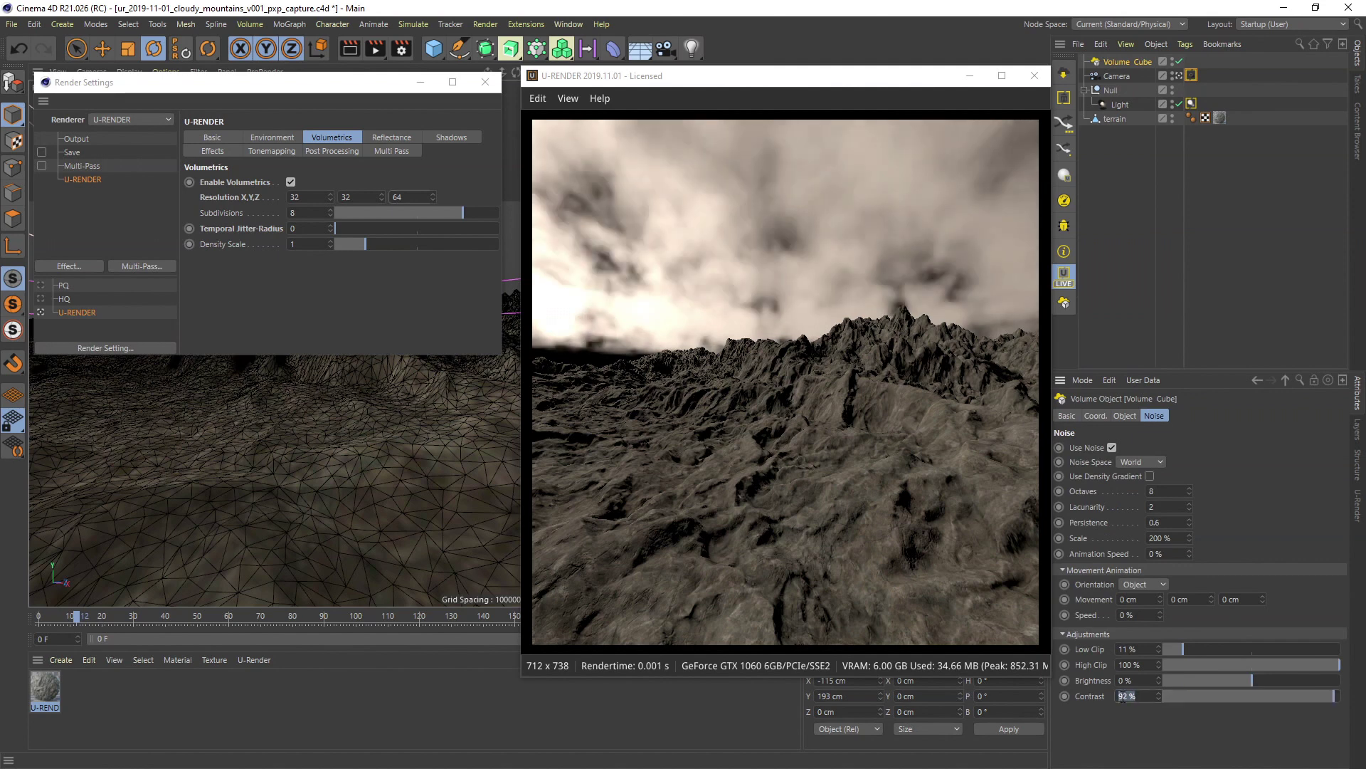
text(90)
key(Return)
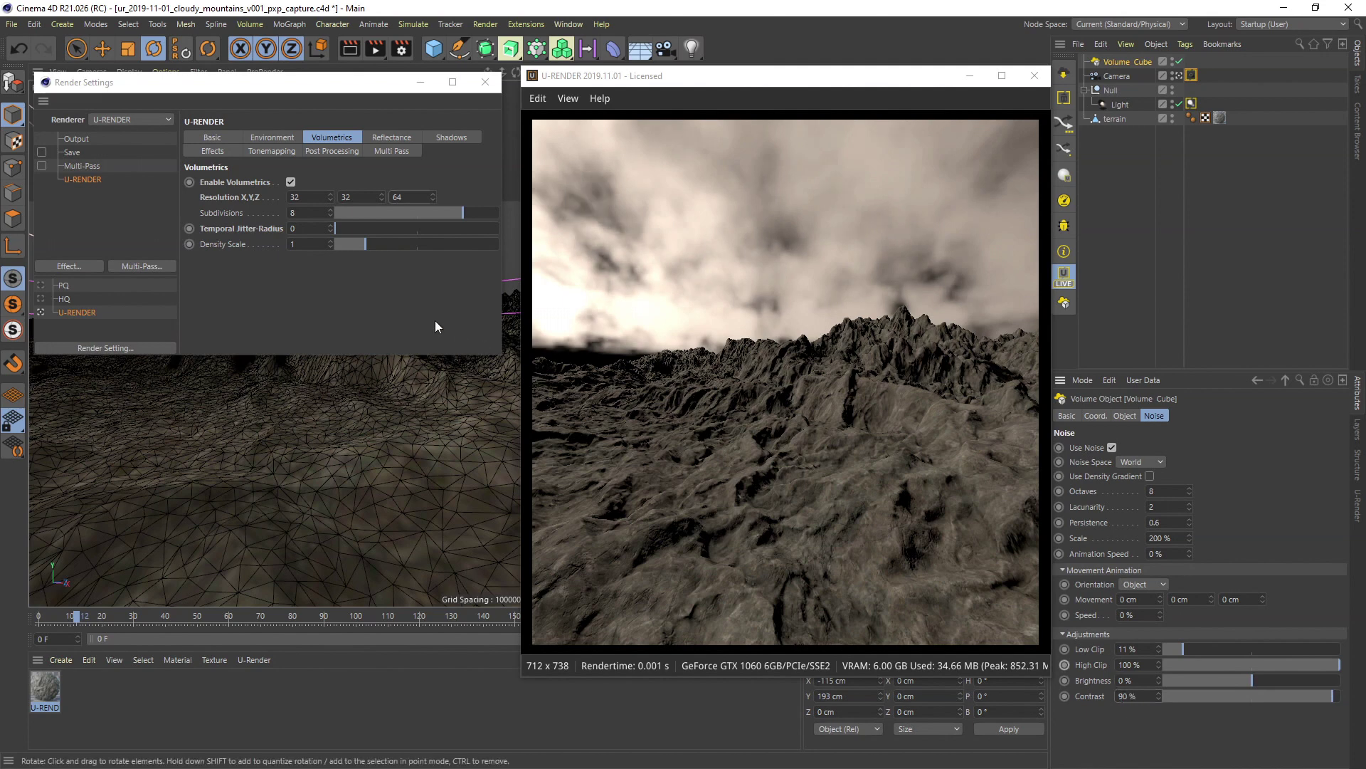
Set volumetric subdivisions to 4 and cloud animation speed to 20%, then preview frames.
click(284, 208)
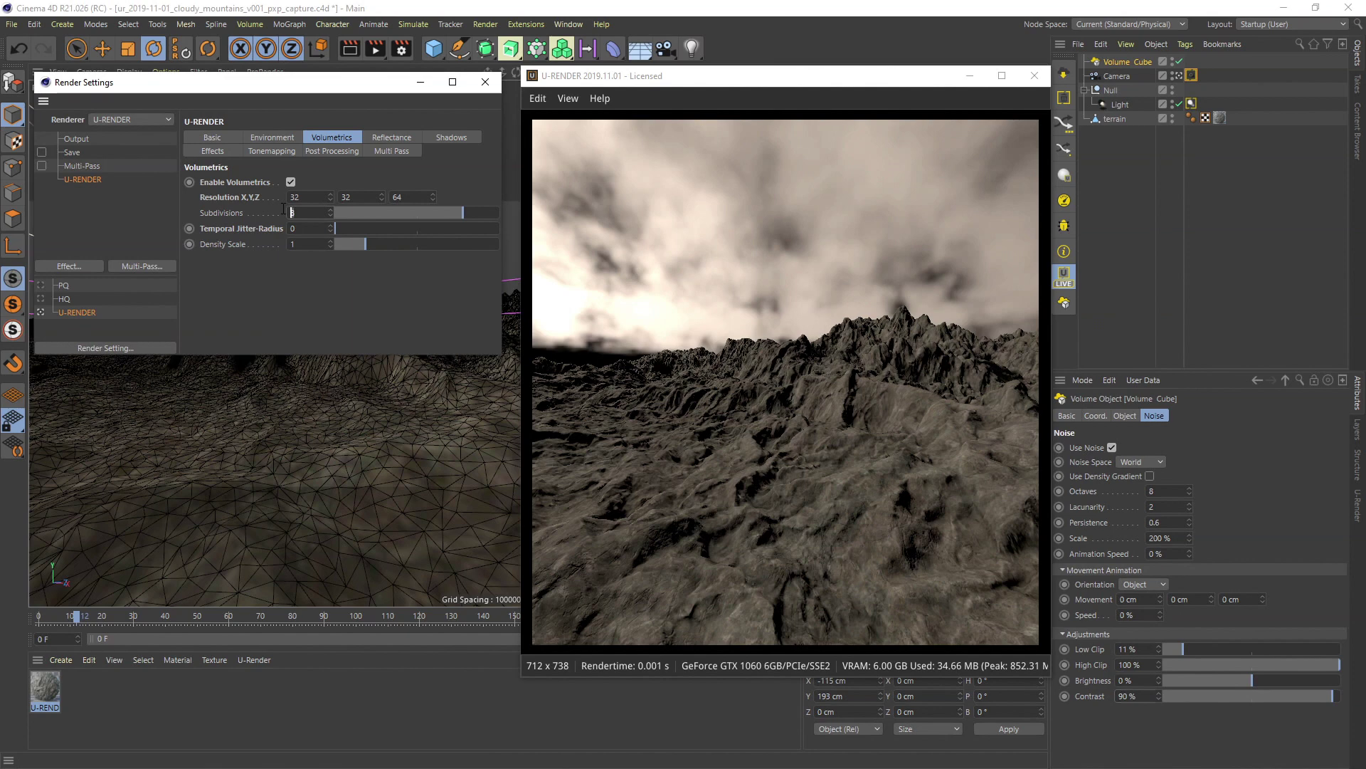
text(4)
key(Return)
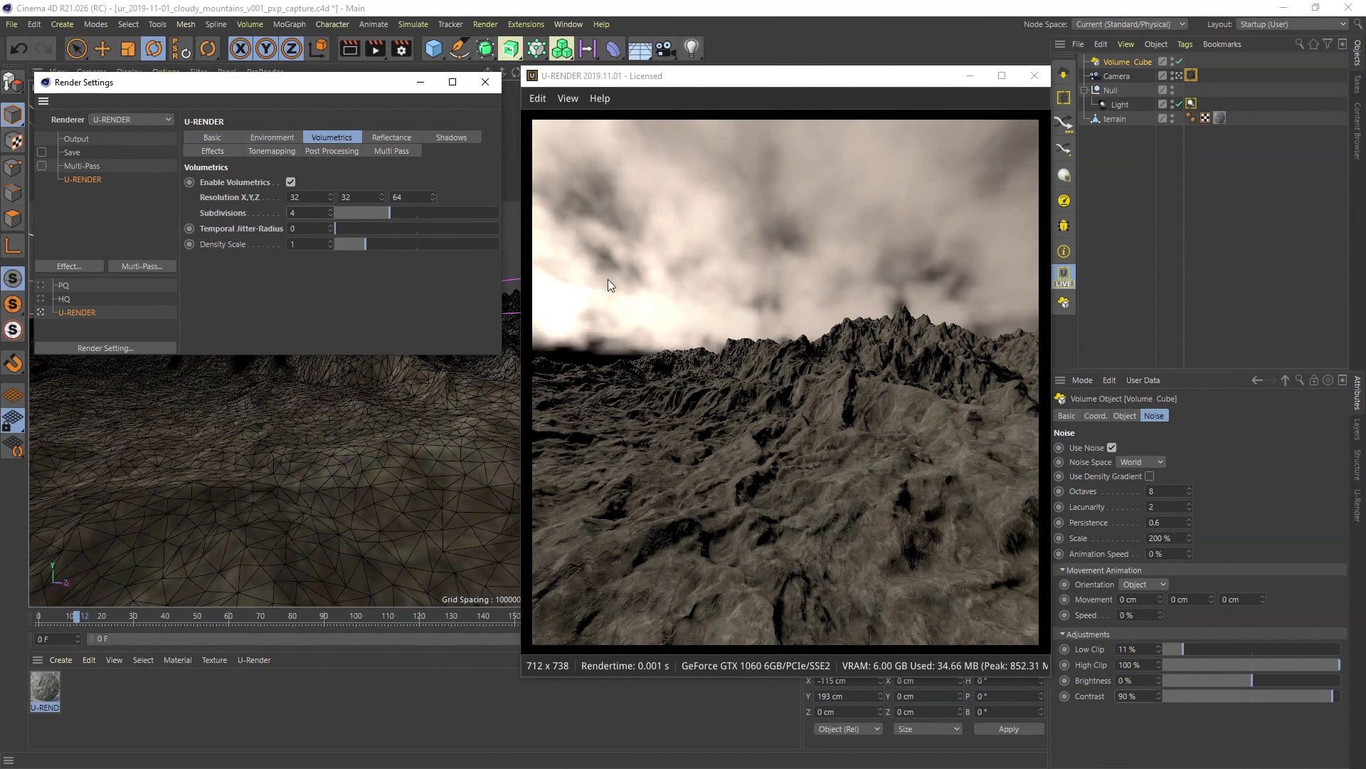
click(1152, 553)
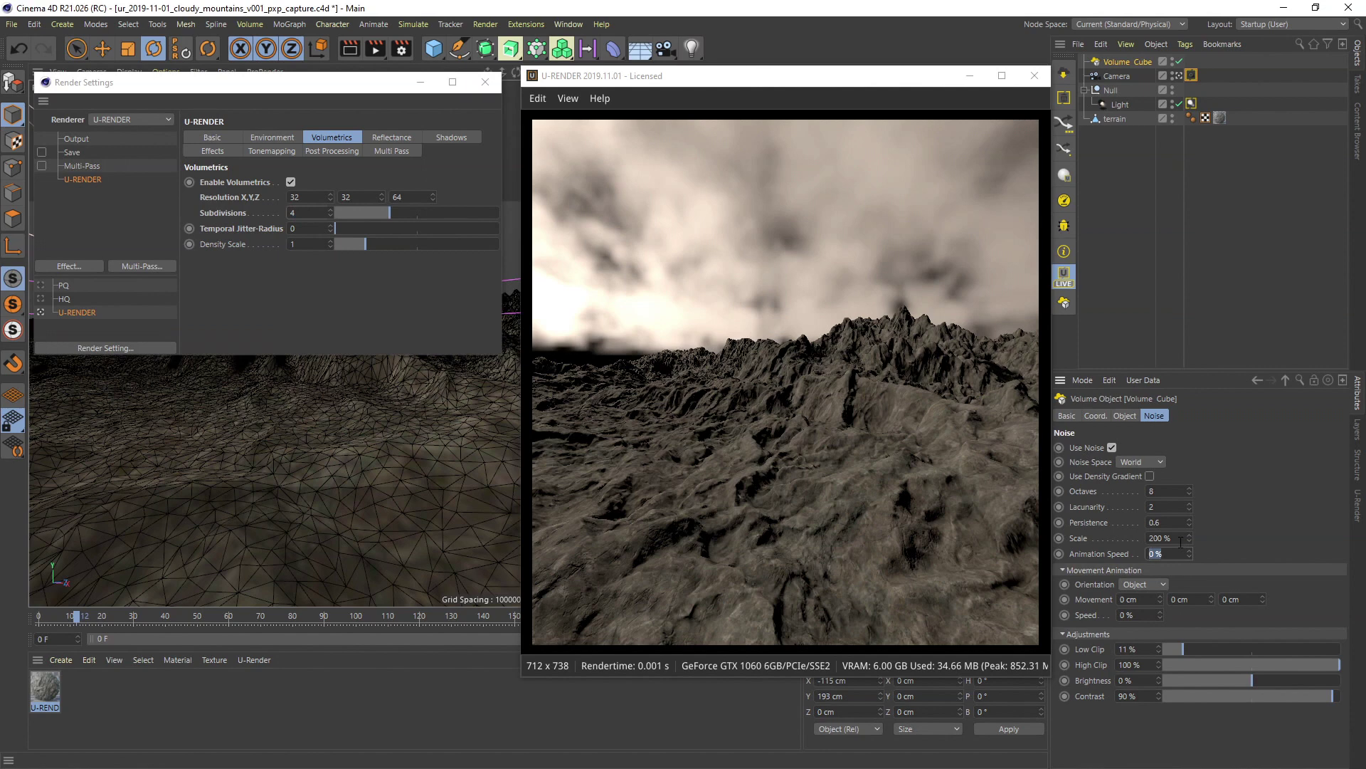
text(20)
key(Return)
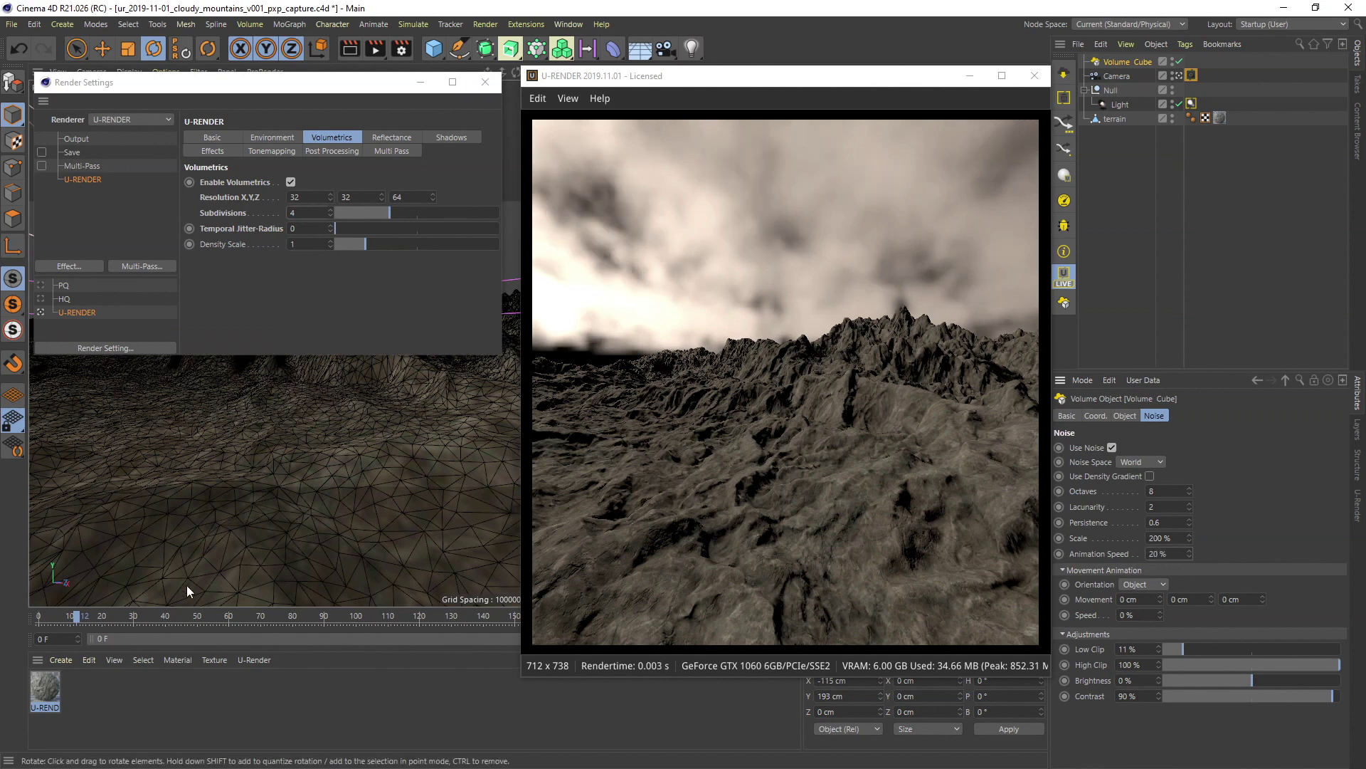
mouse_move(47, 615)
mouse_down()
mouse_move(362, 608)
mouse_move(89, 626)
mouse_up()
Drift the clouds 200 cm along X at 20% speed and scrub to preview.
double_click(1159, 603)
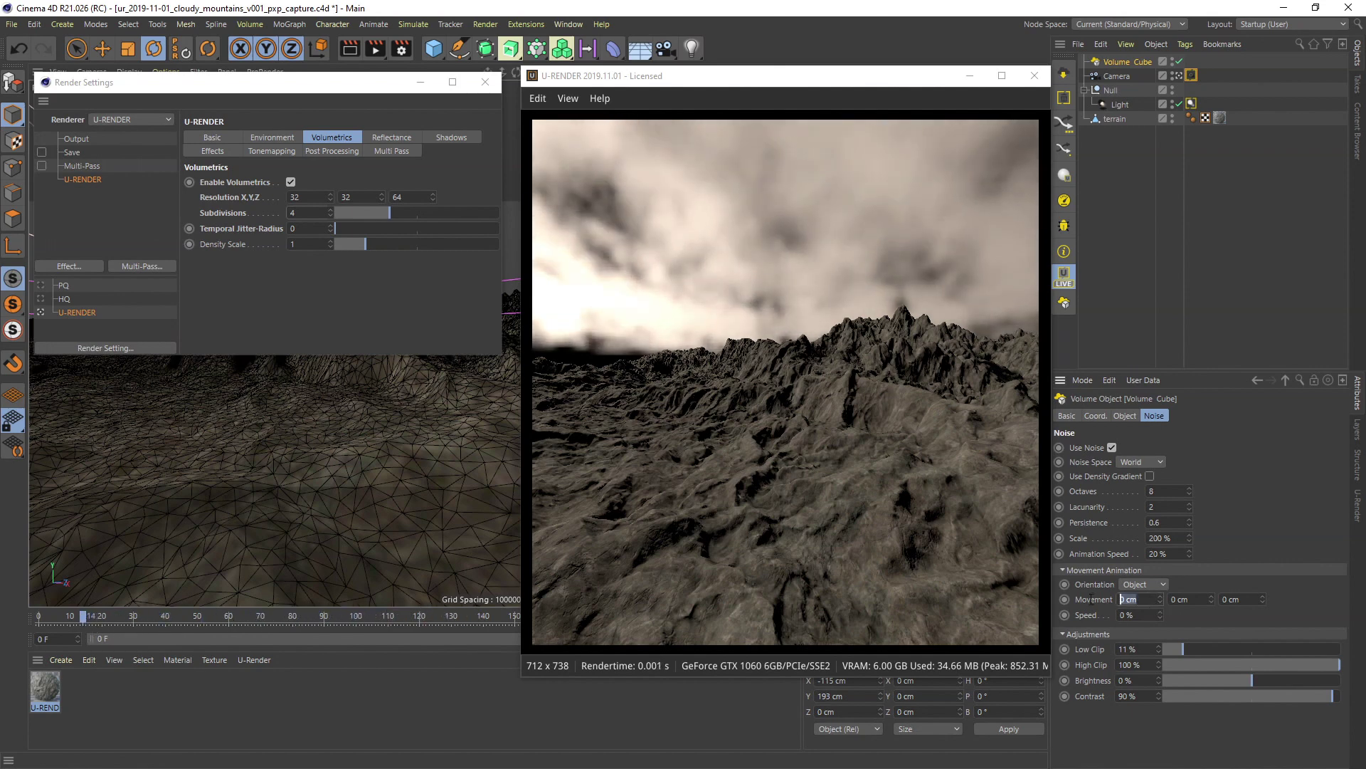
text(2)
text(20)
text(200)
key(Return)
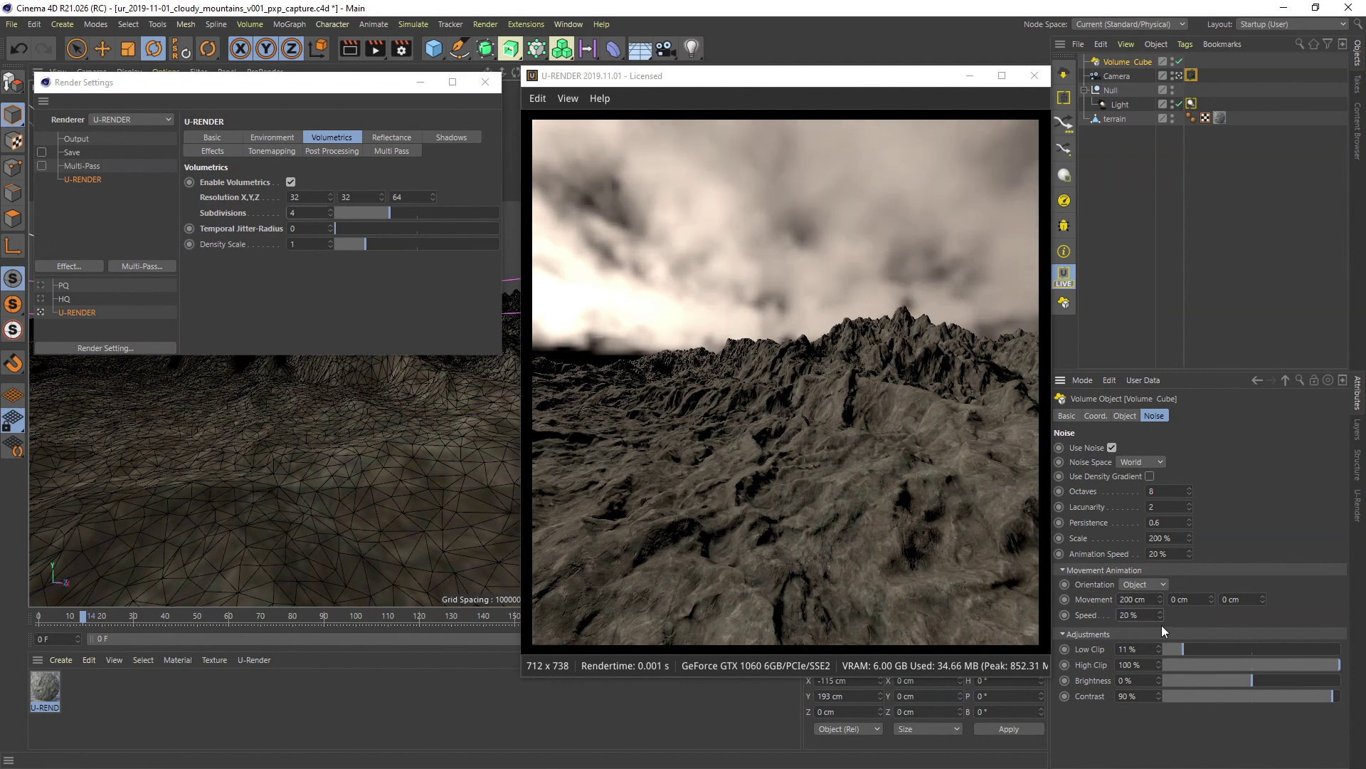
drag(51, 610, 362, 617)
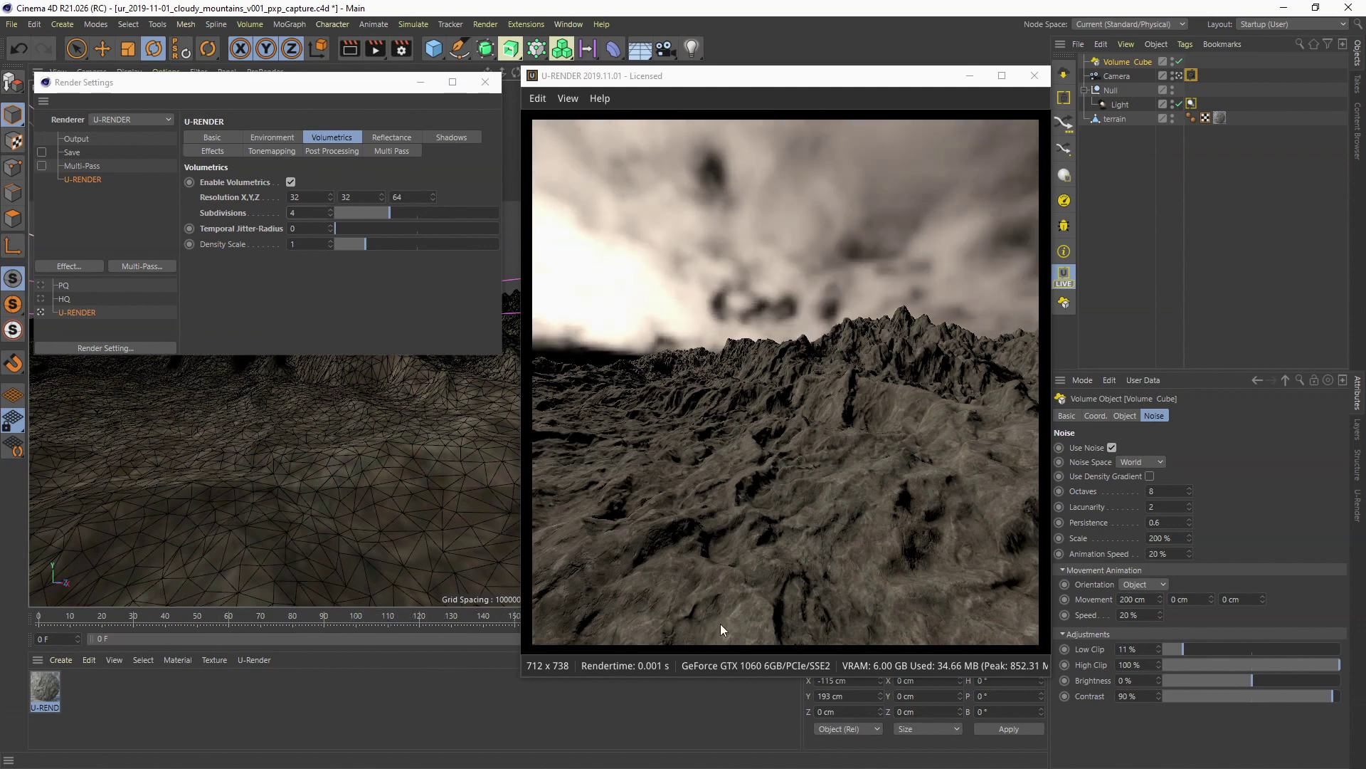
Preview the animation with 8 volumetric subdivisions, then set them back to 4.
click(51, 615)
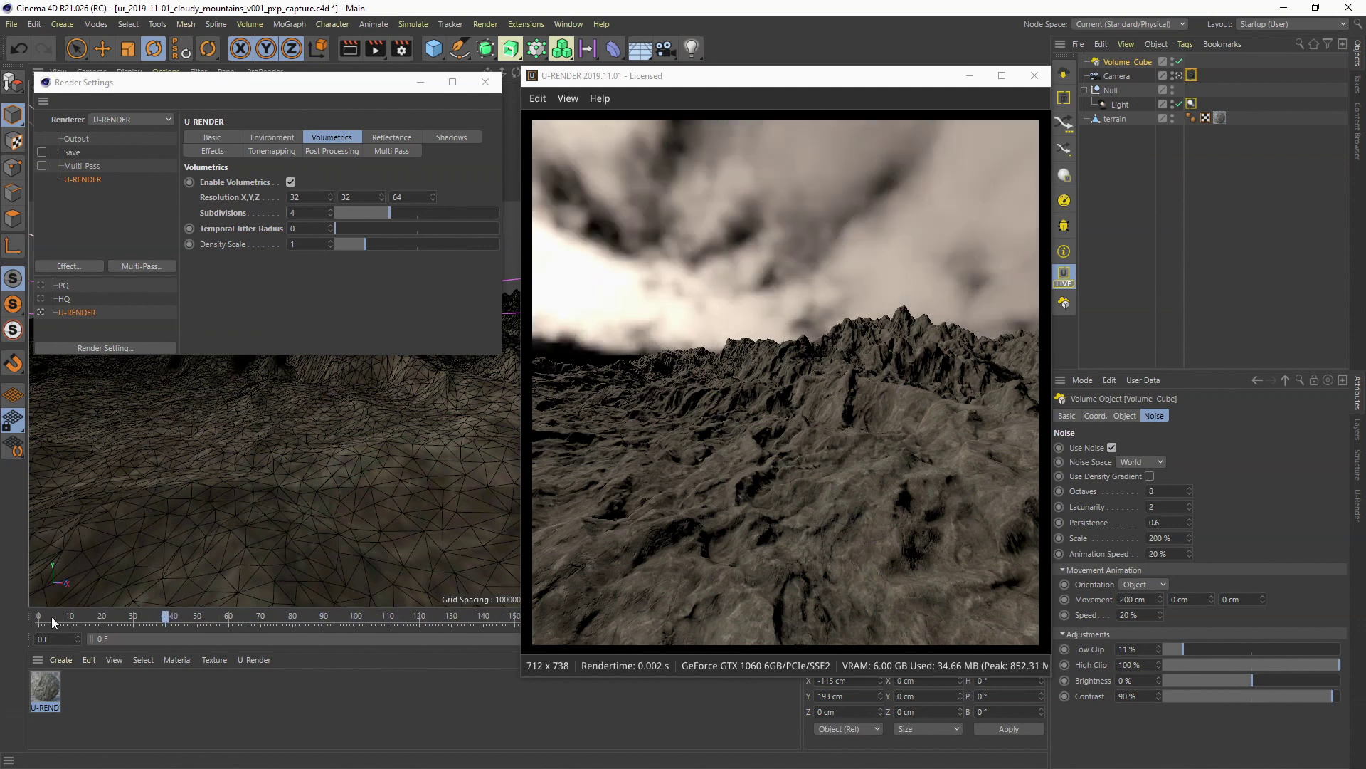
click(292, 212)
text(8)
key(Return)
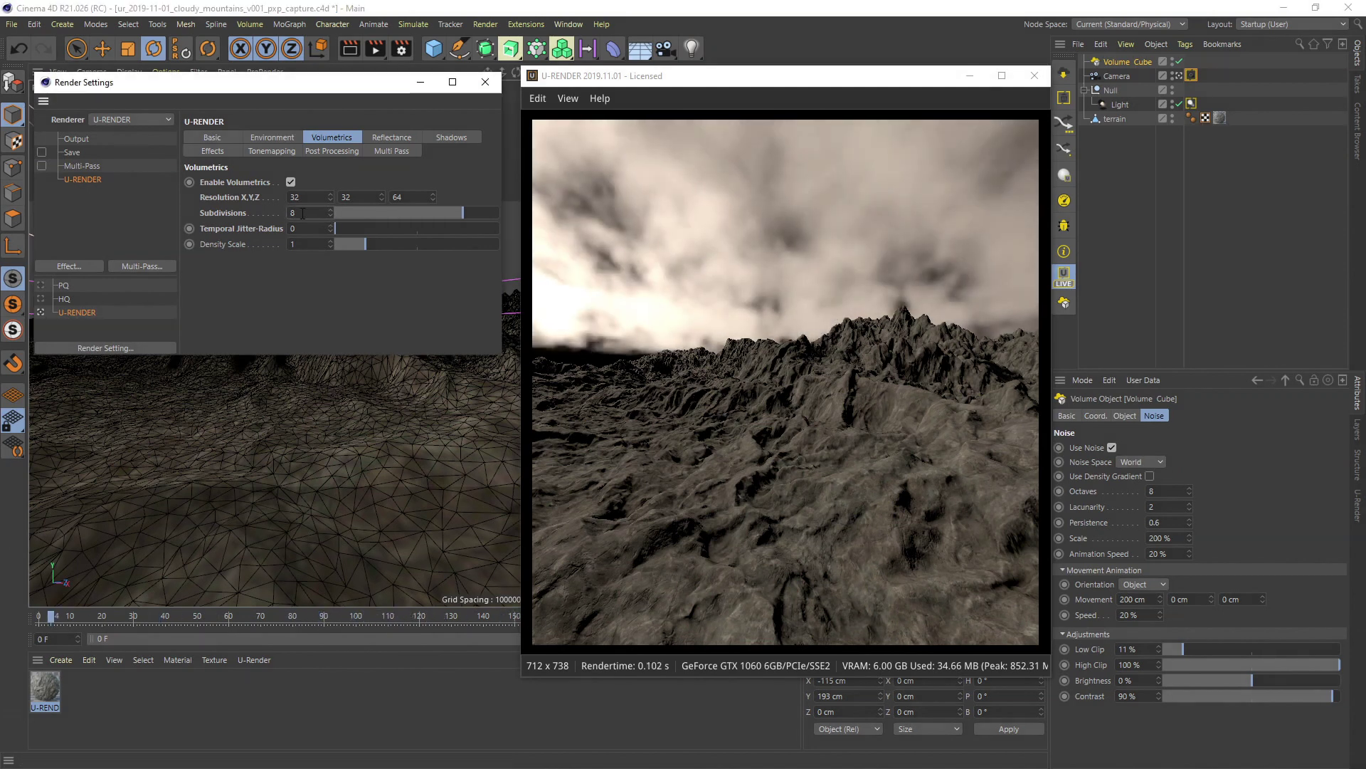
drag(52, 615, 357, 616)
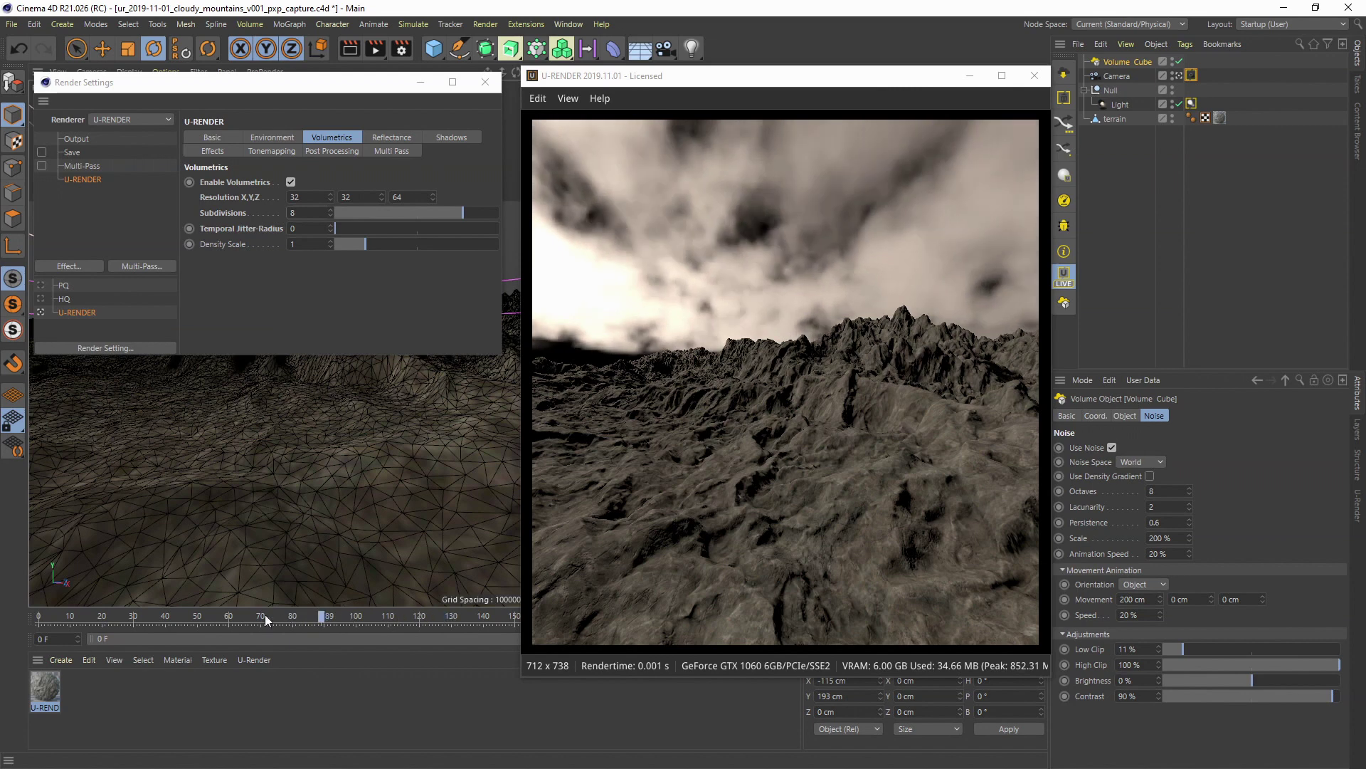
drag(358, 616, 40, 617)
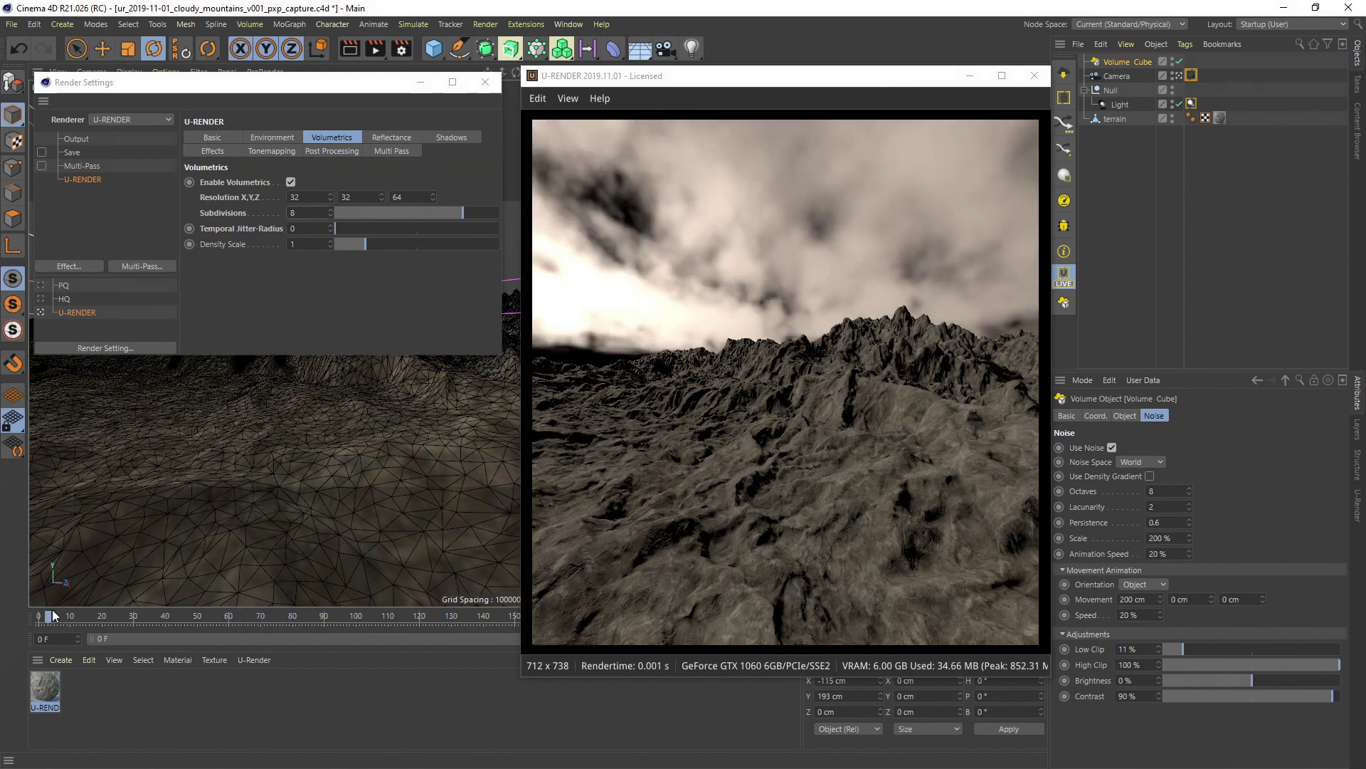
double_click(291, 213)
text(4)
key(Return)
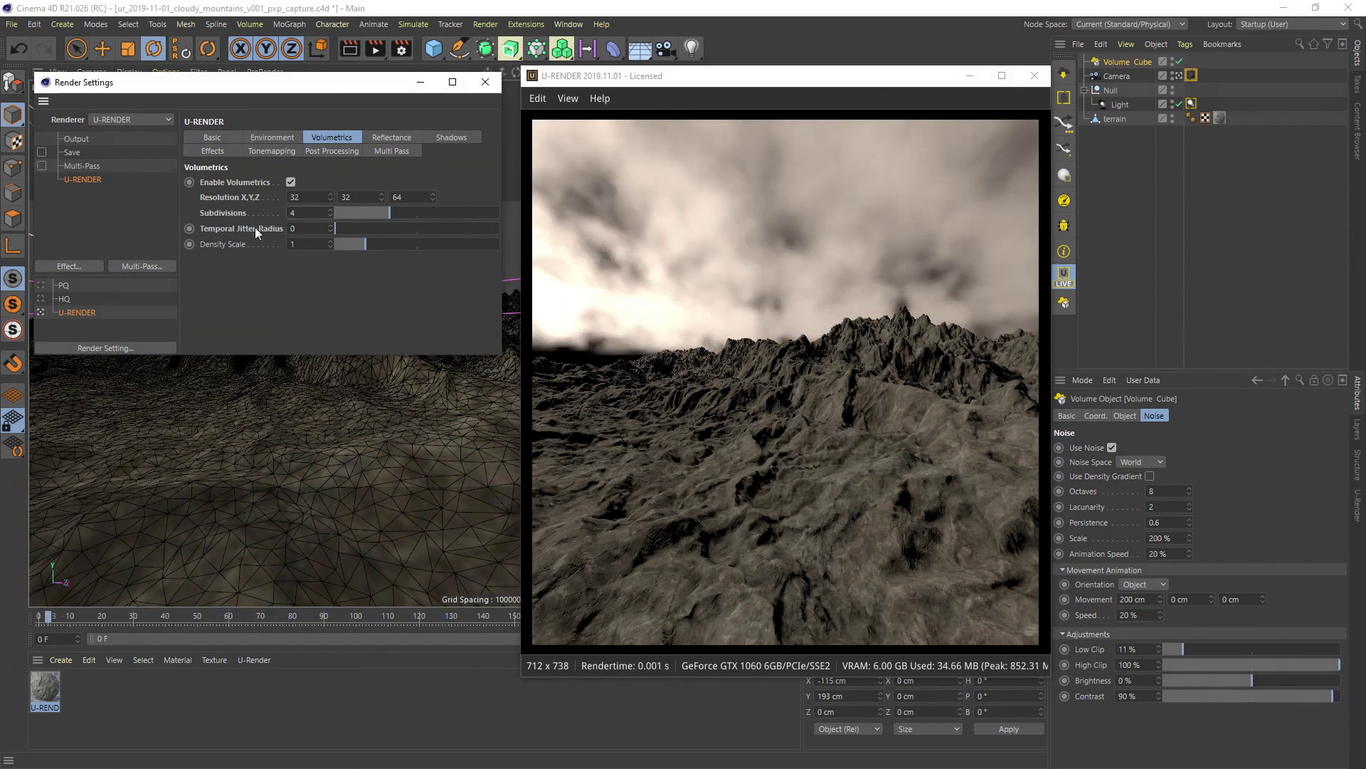
Enable mesh shadows and volumetric shadows on the light's U-RENDER tag.
click(1192, 103)
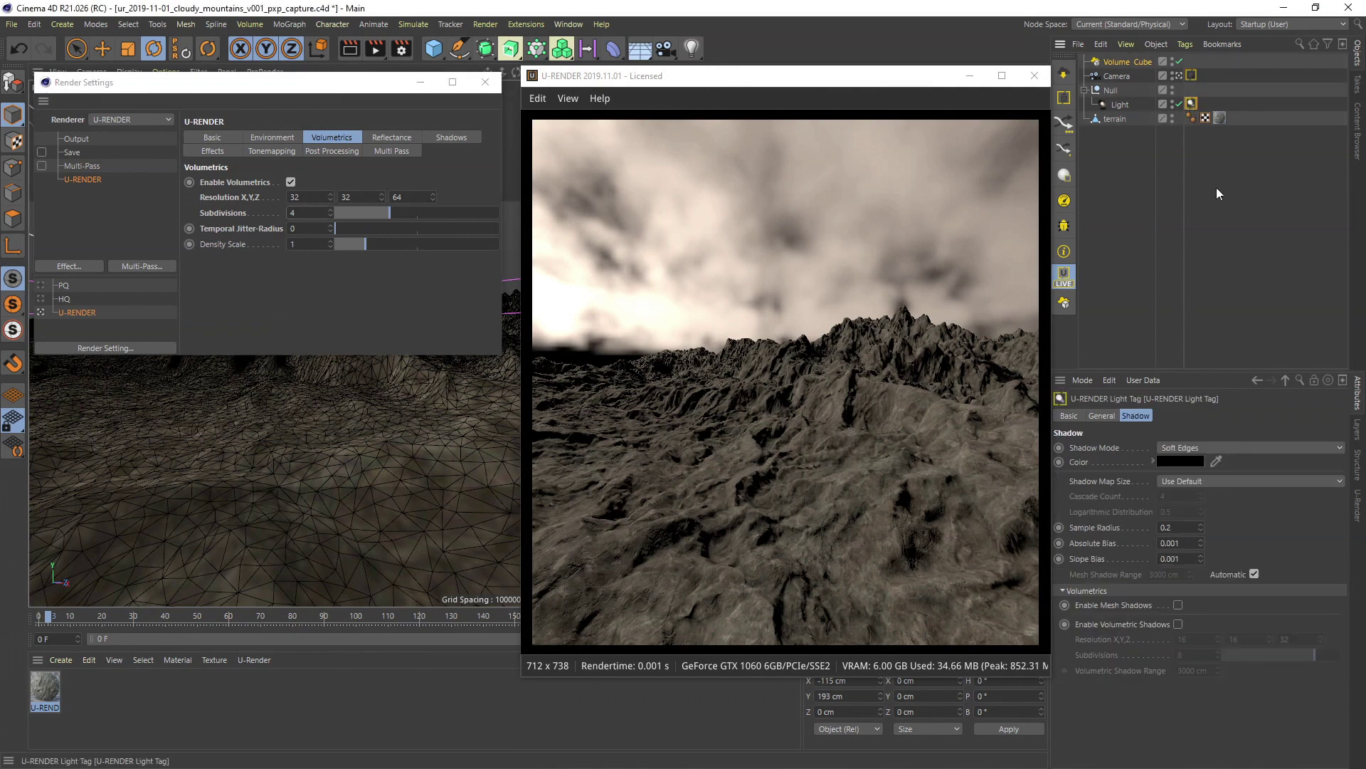
click(1179, 605)
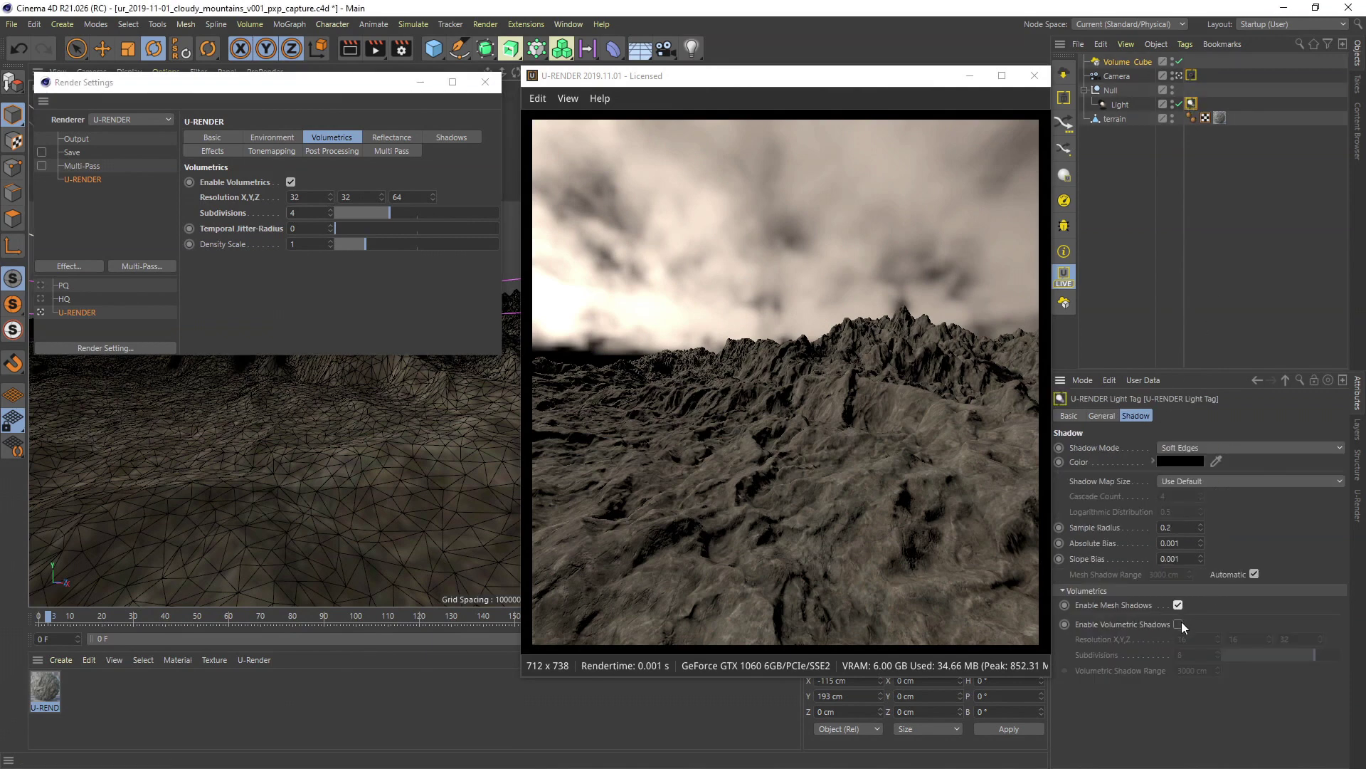
click(1179, 624)
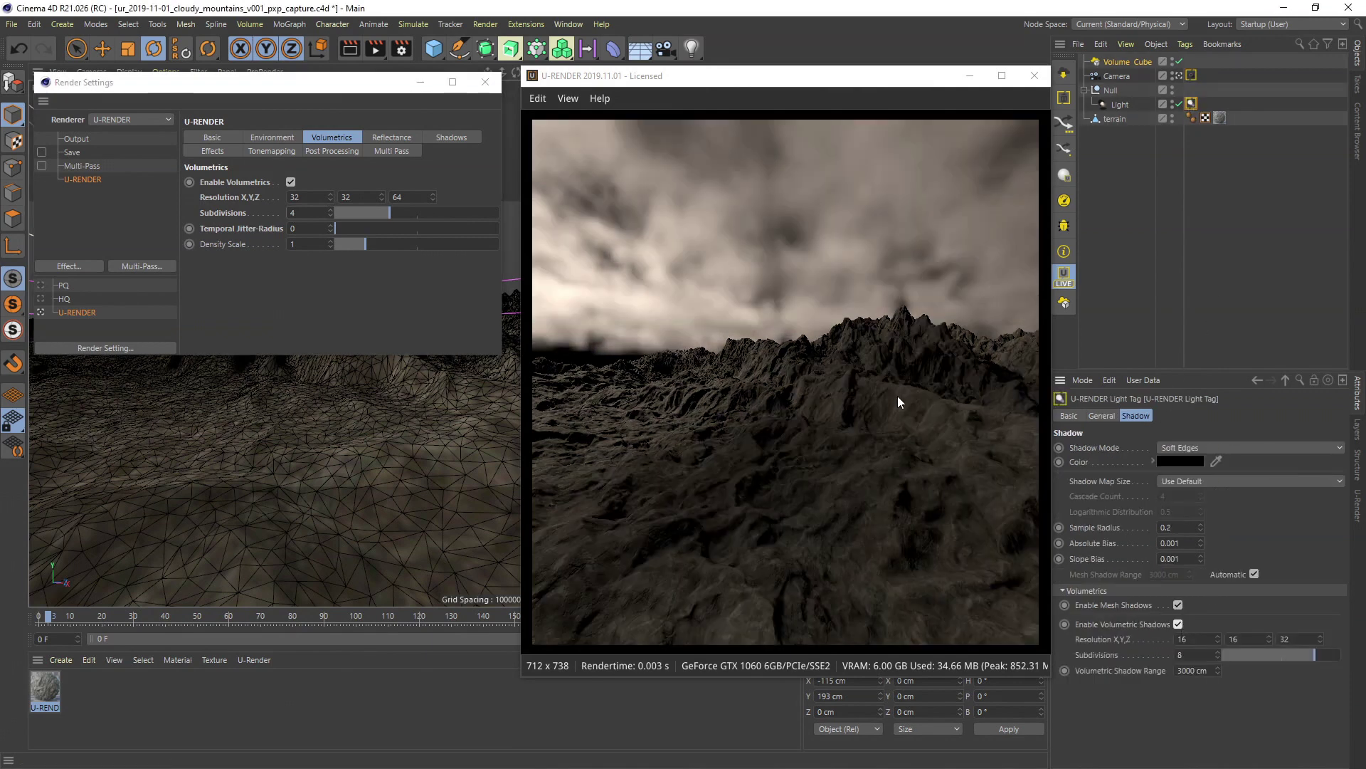
mouse_move(89, 614)
mouse_down()
mouse_move(433, 617)
mouse_move(89, 618)
mouse_up()
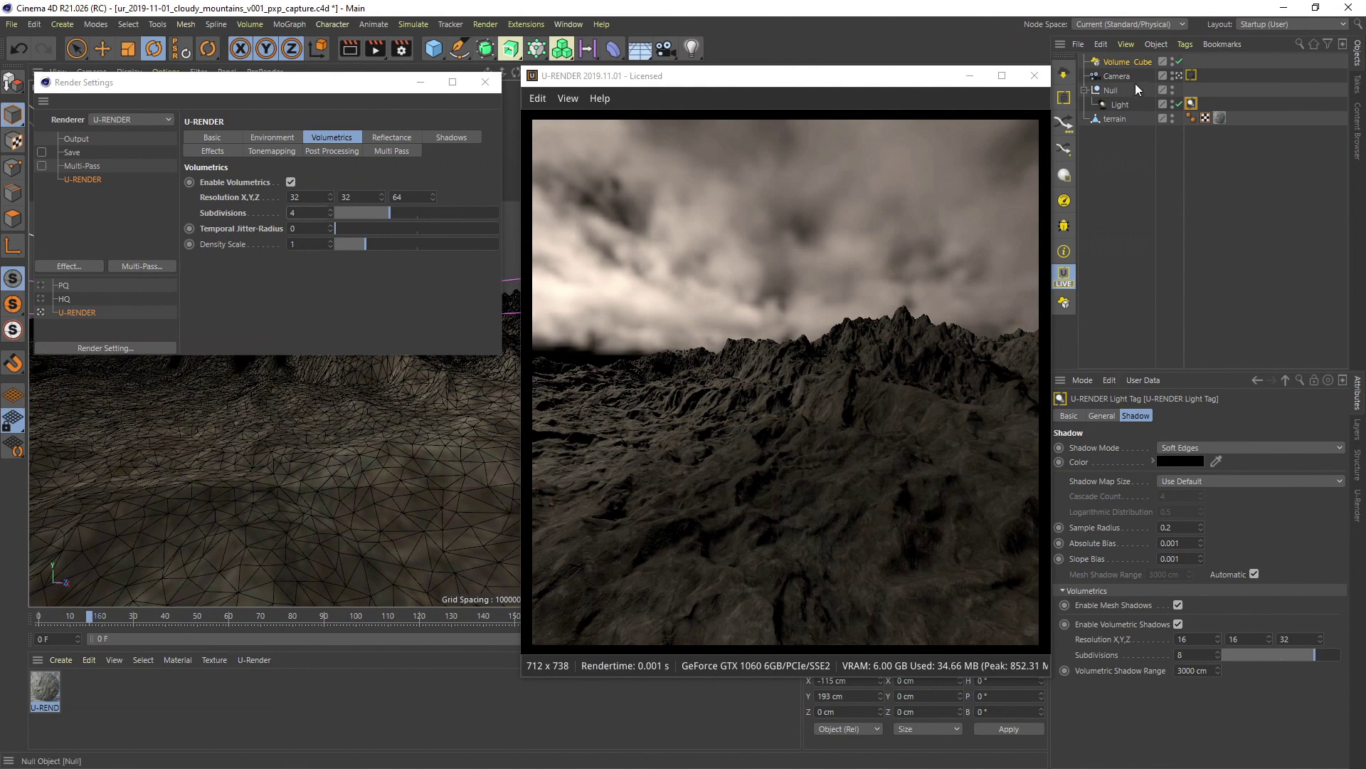
click(1127, 62)
Experiment with the Volume Cube's Density and Phase sliders.
click(1126, 415)
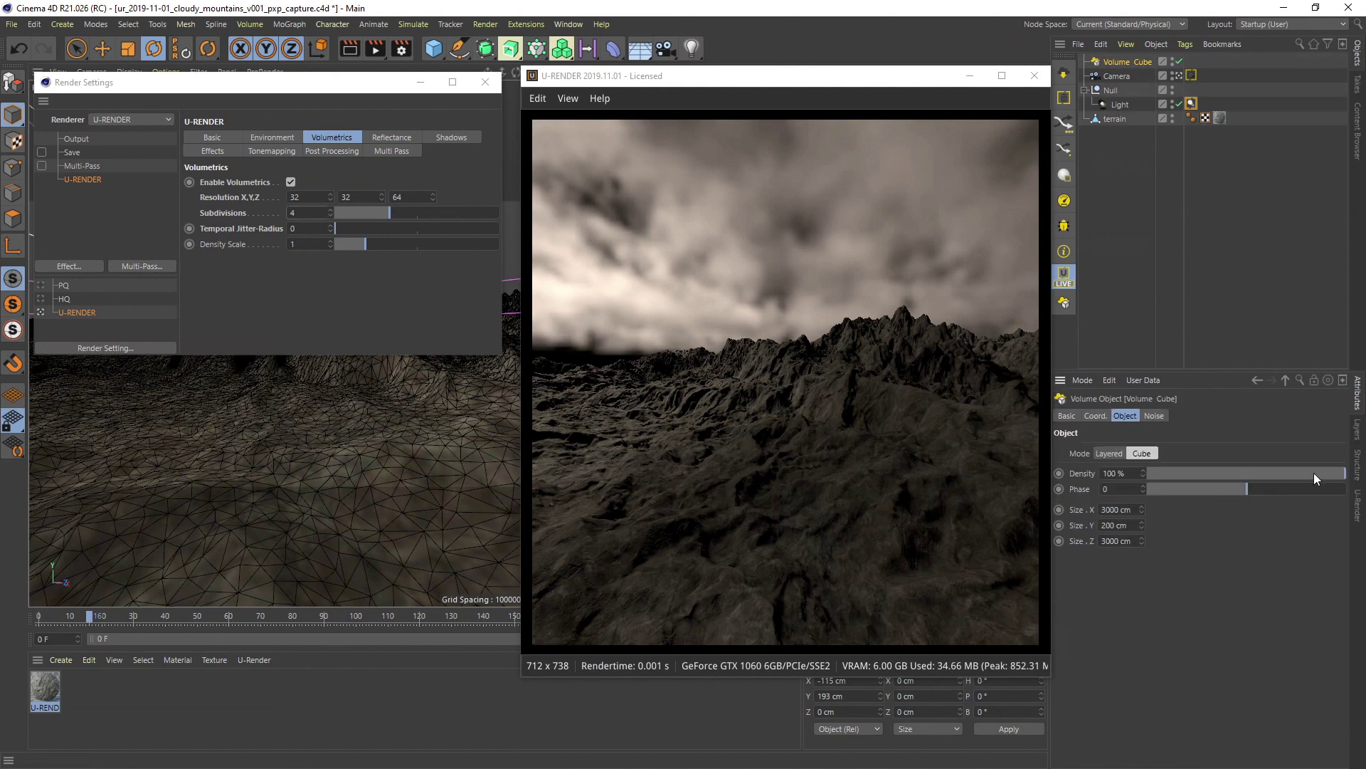
mouse_move(1314, 472)
mouse_down()
mouse_move(1217, 475)
mouse_move(1333, 479)
mouse_up()
mouse_move(1252, 488)
mouse_down()
mouse_move(1211, 488)
mouse_move(1255, 486)
mouse_up()
Set the volumetric Density Scale to 5 with subdivisions back at 4.
drag(329, 214, 311, 209)
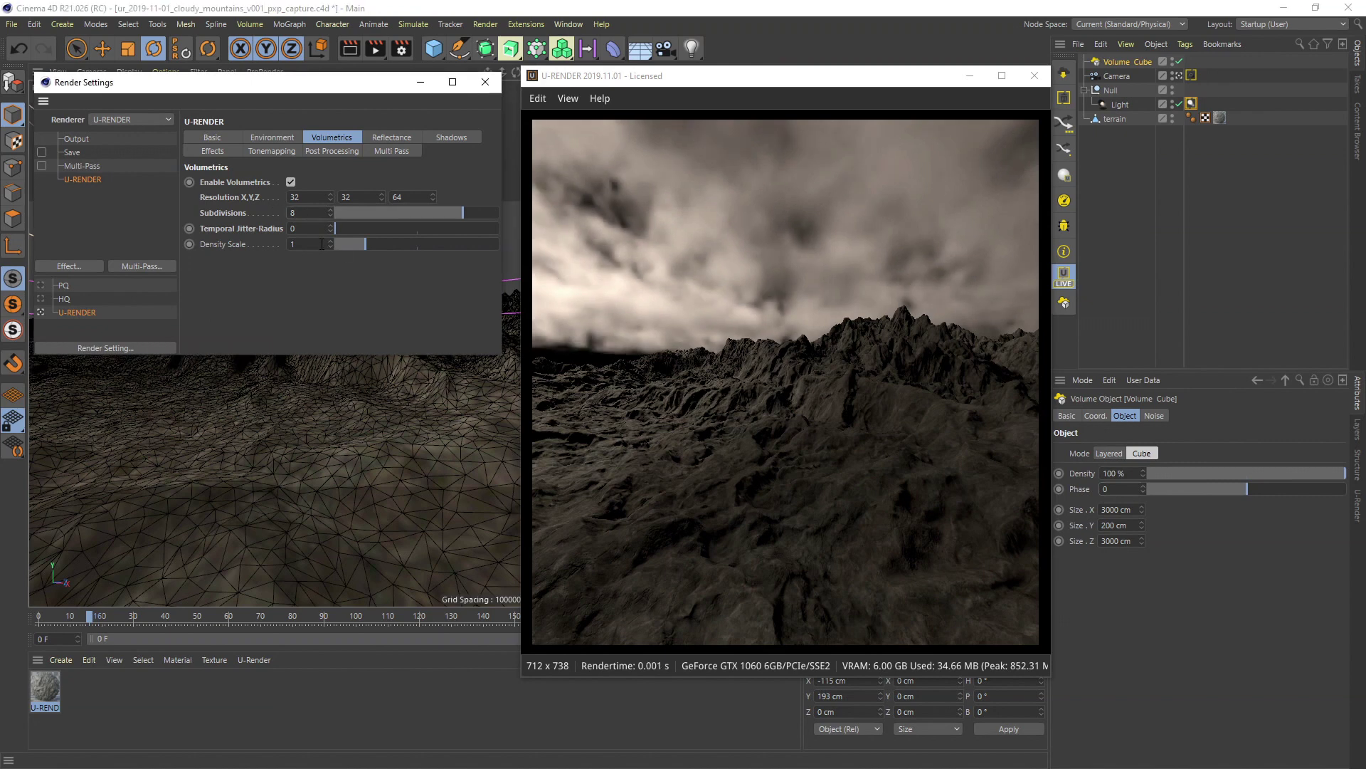
drag(392, 243, 487, 246)
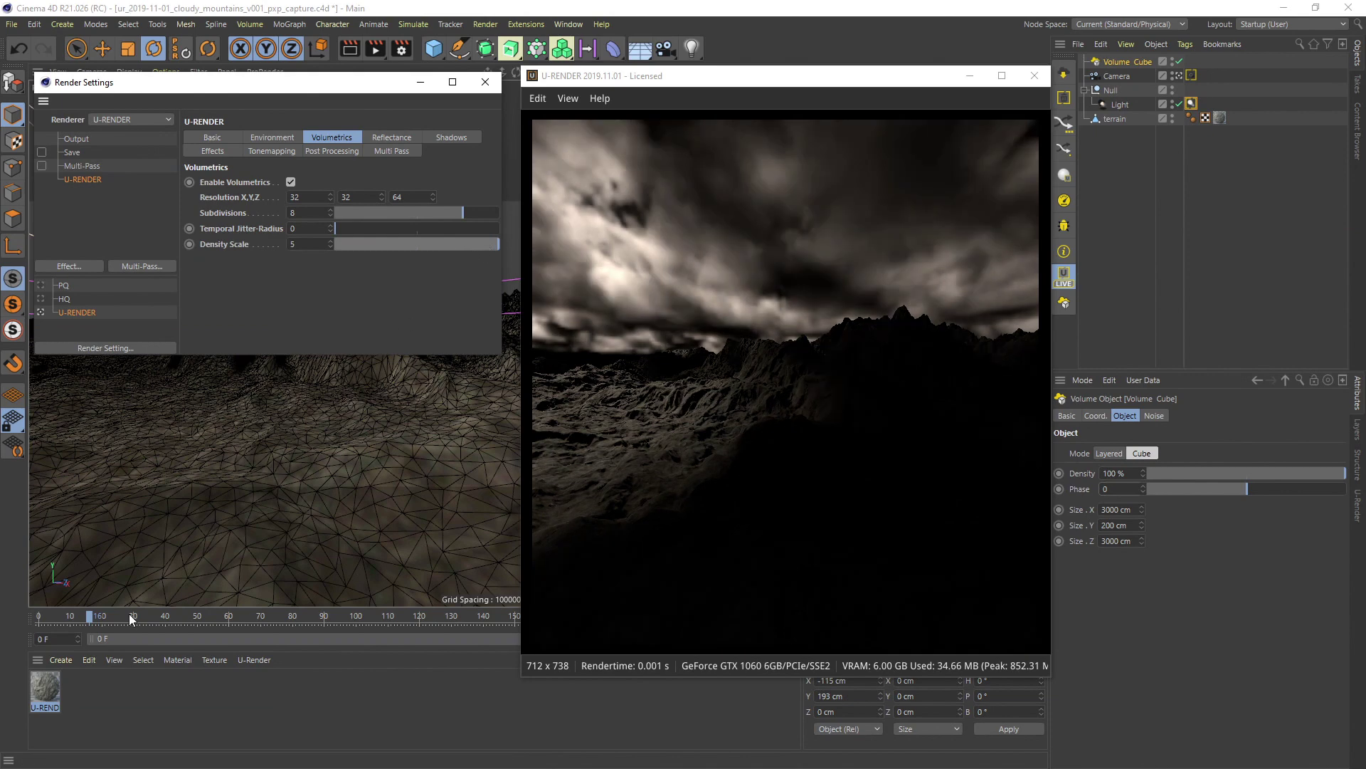
drag(130, 613, 358, 615)
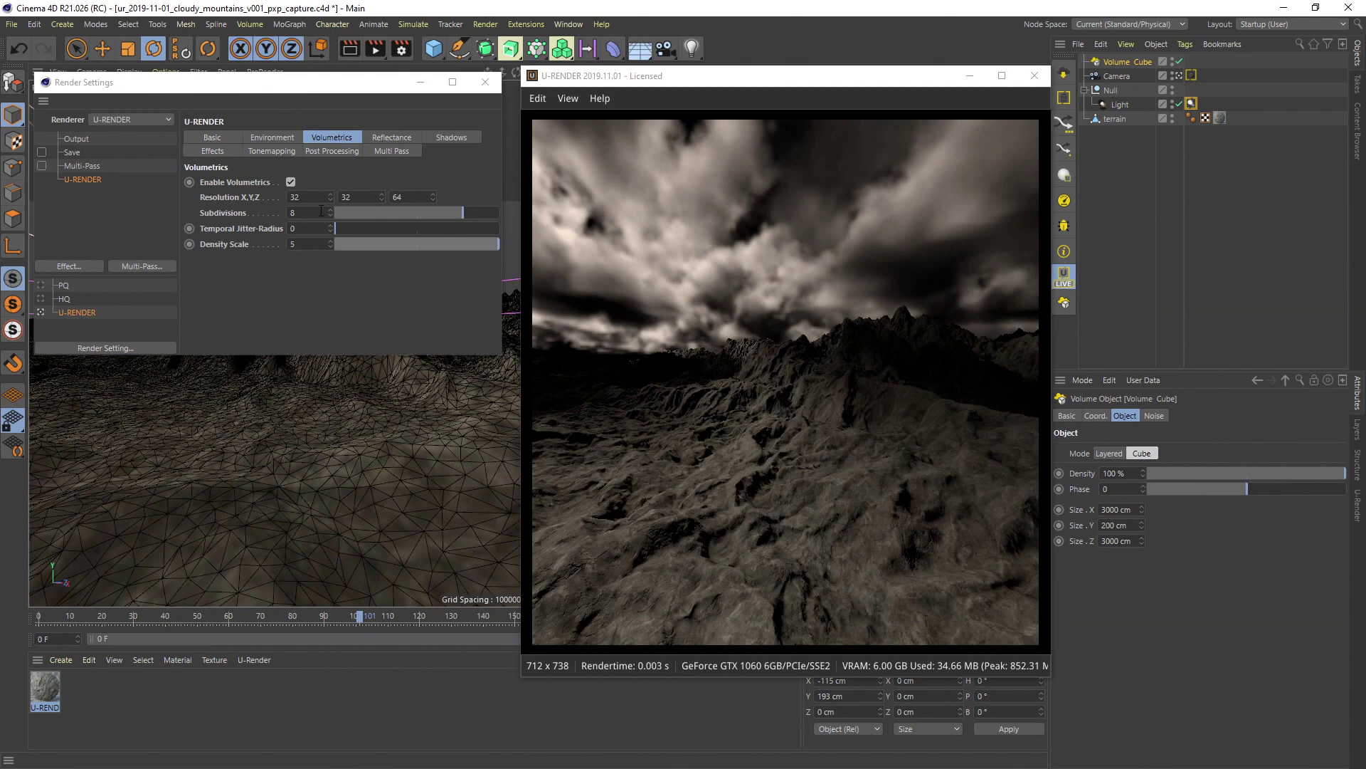
click(294, 213)
text(4)
key(Return)
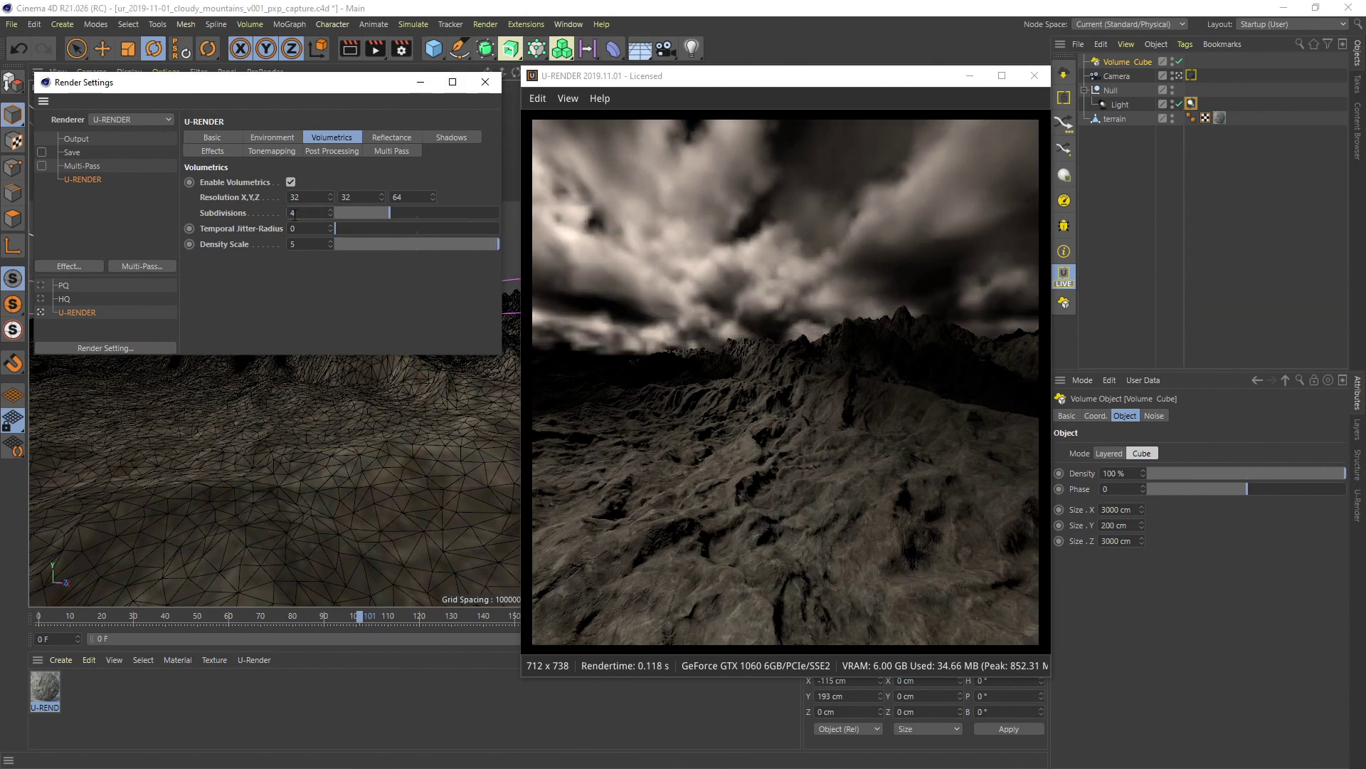
Add a U-RENDER Volume Object named 'Volume Haze'.
click(1064, 302)
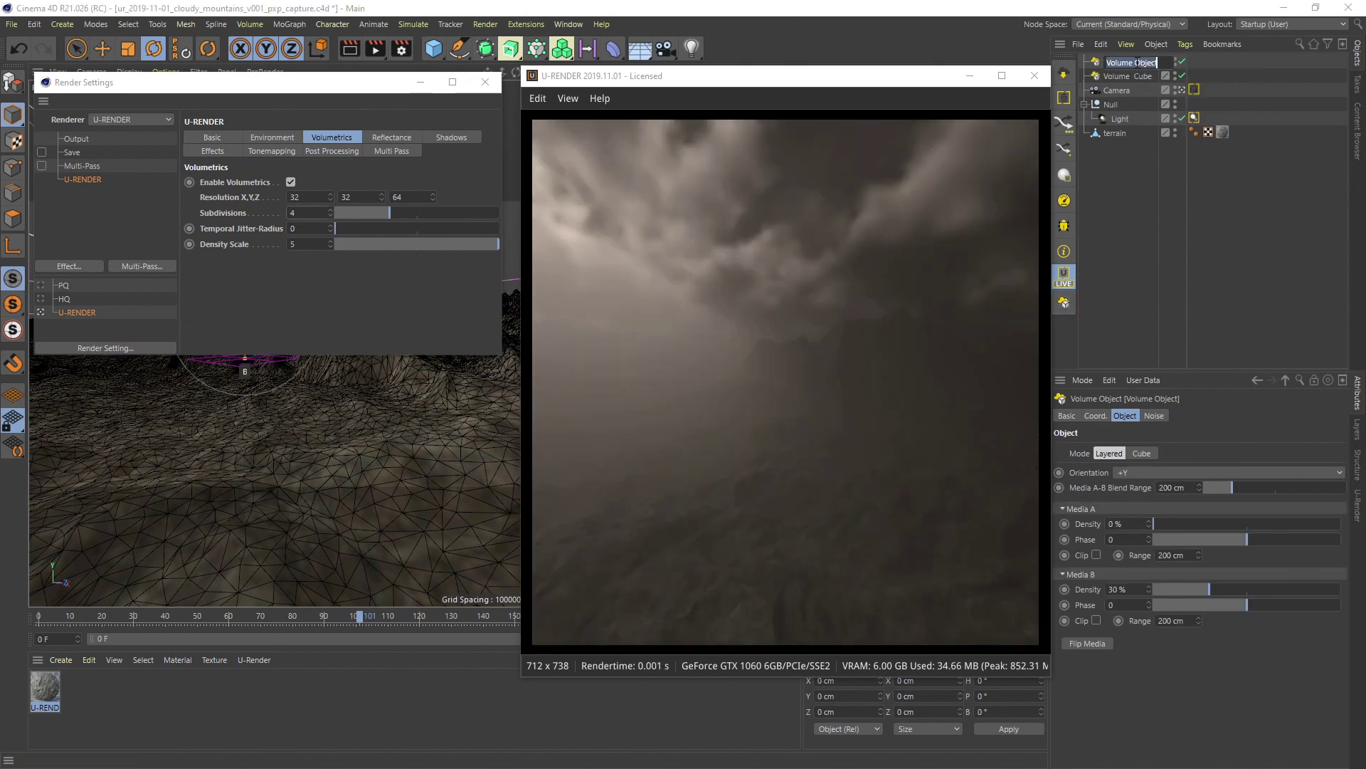
double_click(1140, 63)
text(Volume Haze)
key(Return)
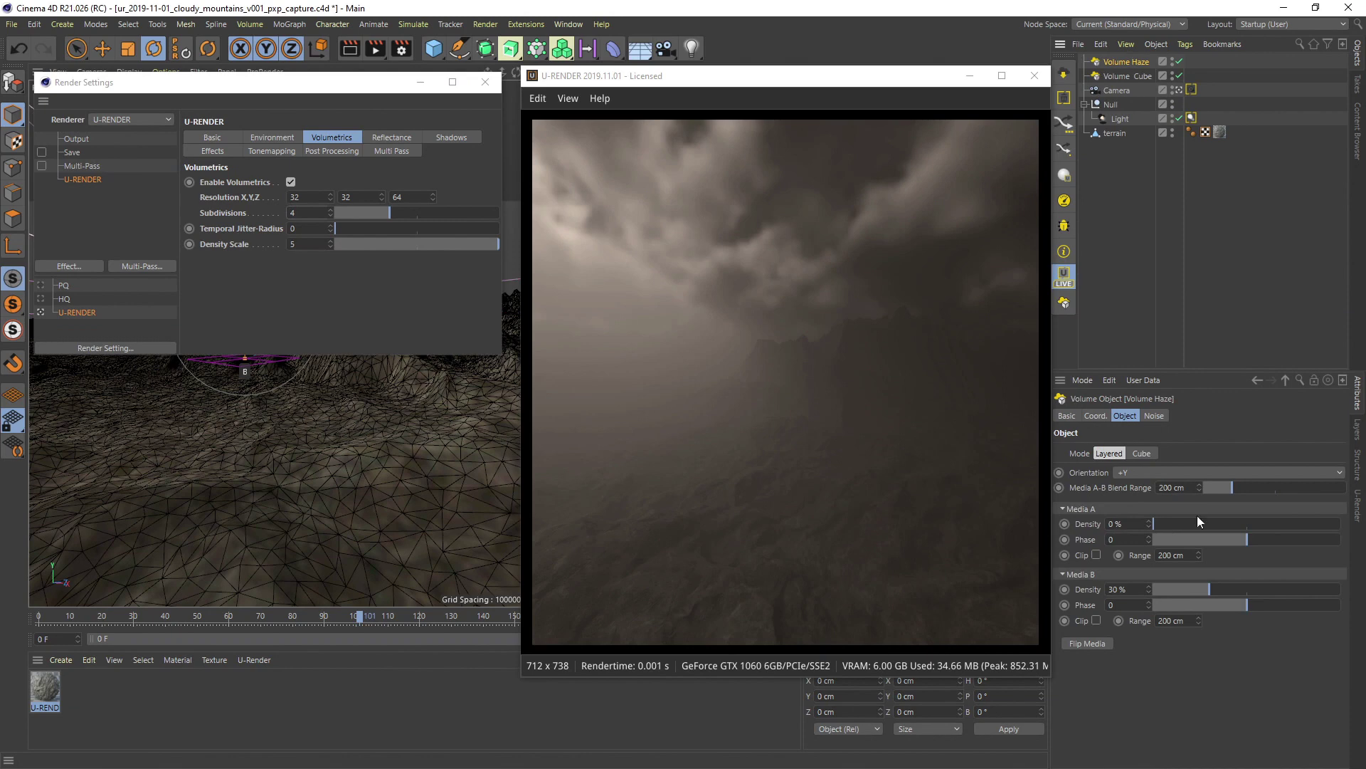
Lower the haze's Media B density to 8.5% and set volumetric subdivisions to 8.
mouse_move(1199, 593)
mouse_down()
mouse_move(1147, 591)
mouse_move(1274, 604)
mouse_up()
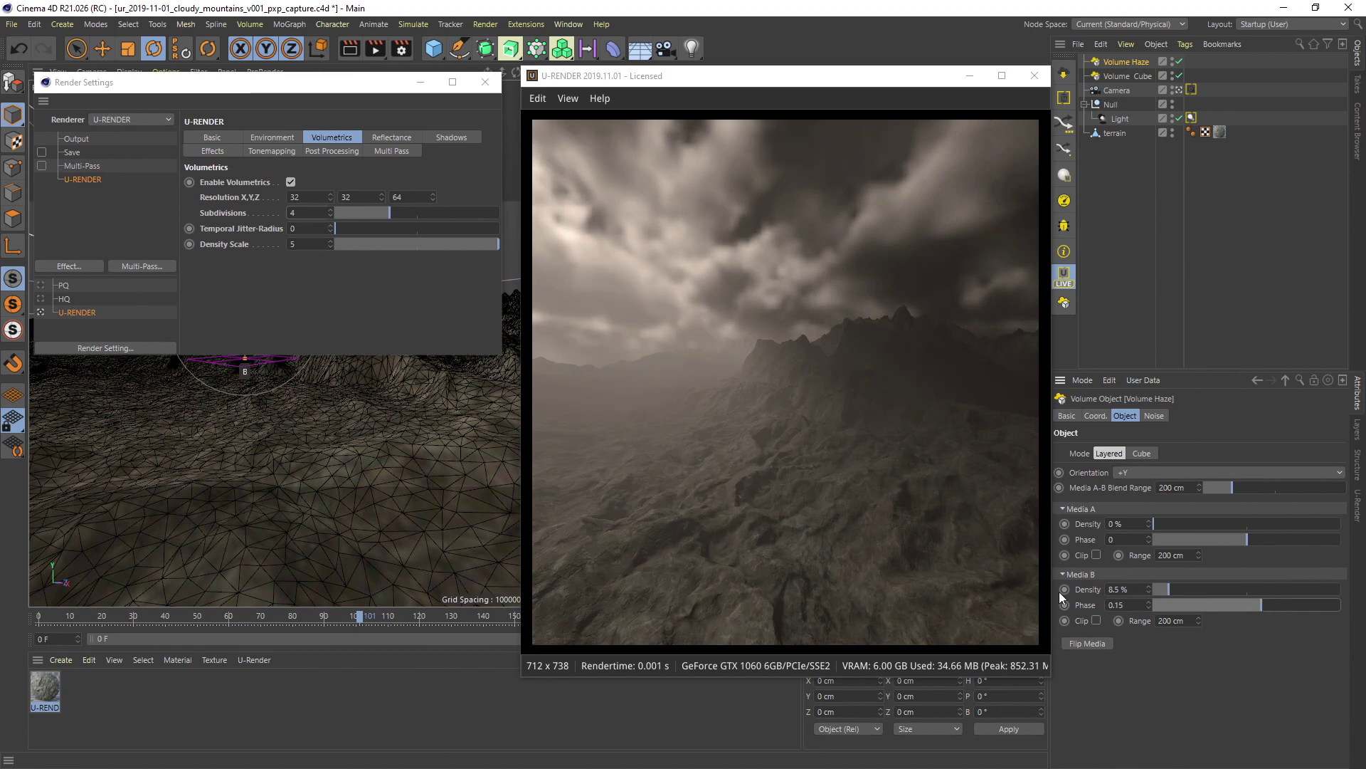
mouse_move(45, 613)
mouse_down()
mouse_move(579, 612)
mouse_move(335, 617)
mouse_up()
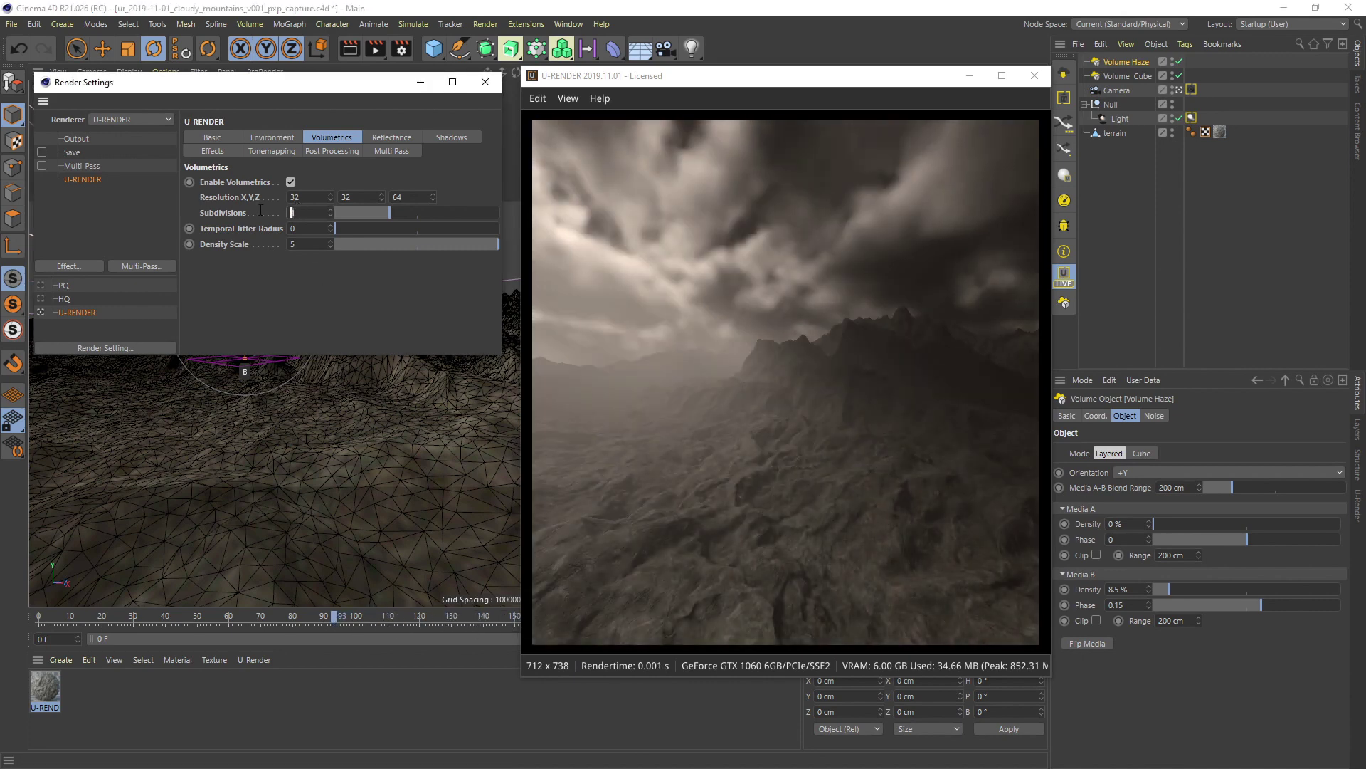
text(8)
key(Return)
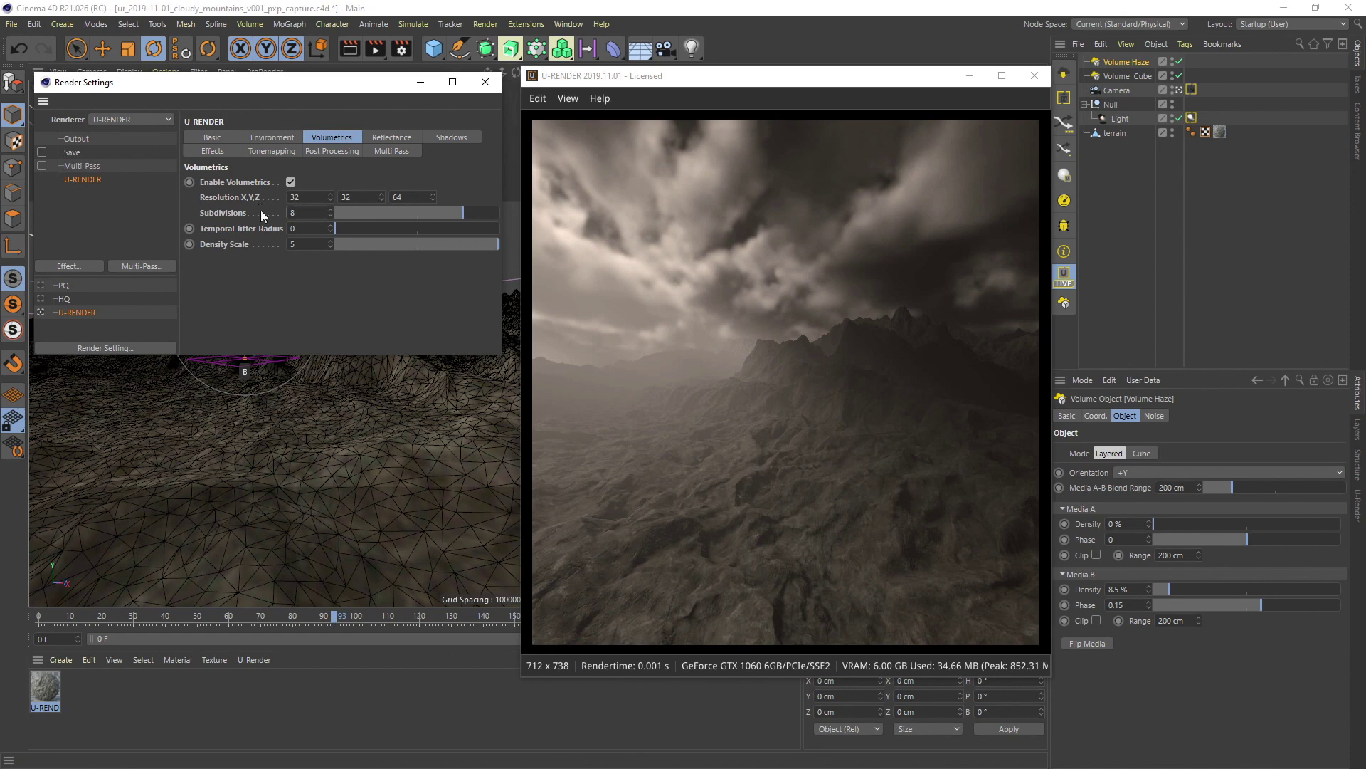
Enable noise on Volume Haze with 8 octaves and 0.8 persistence.
click(1154, 417)
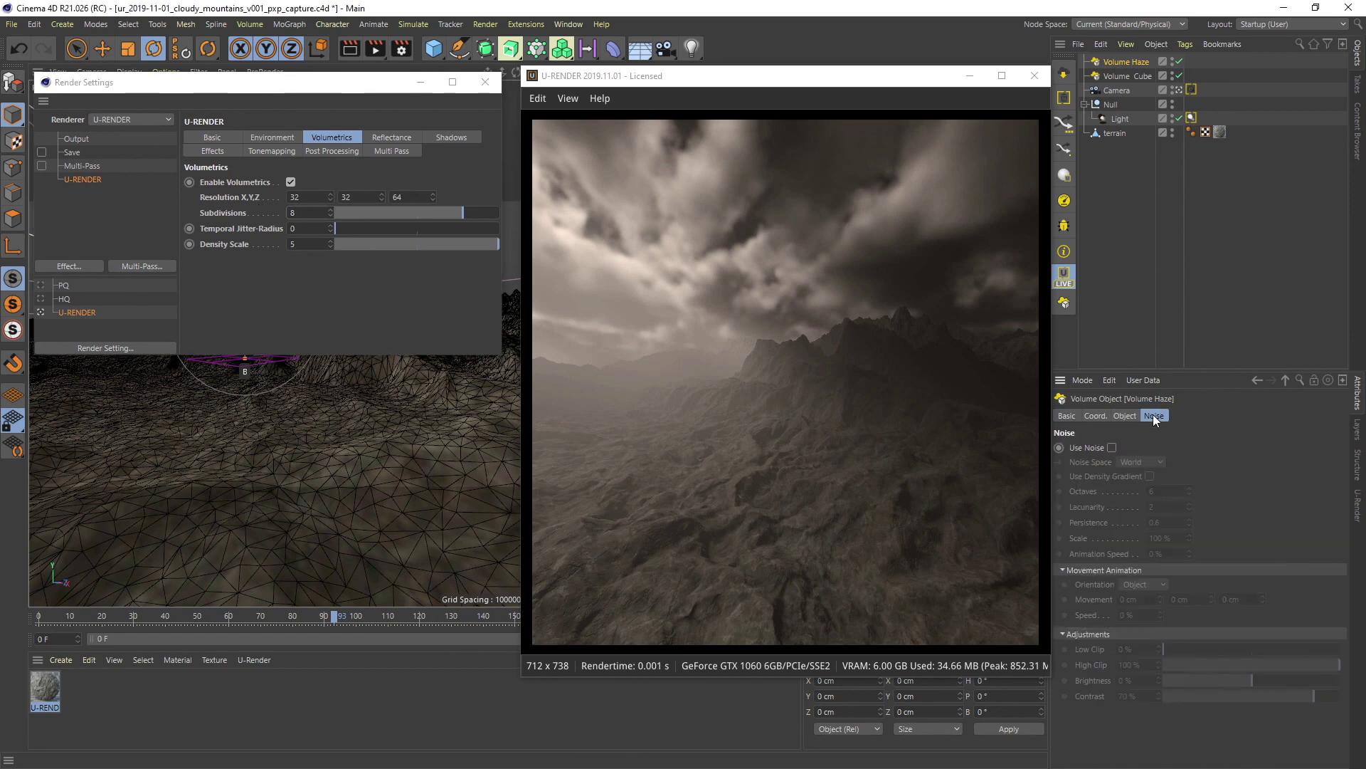
click(1111, 447)
click(1142, 490)
text(8)
key(Return)
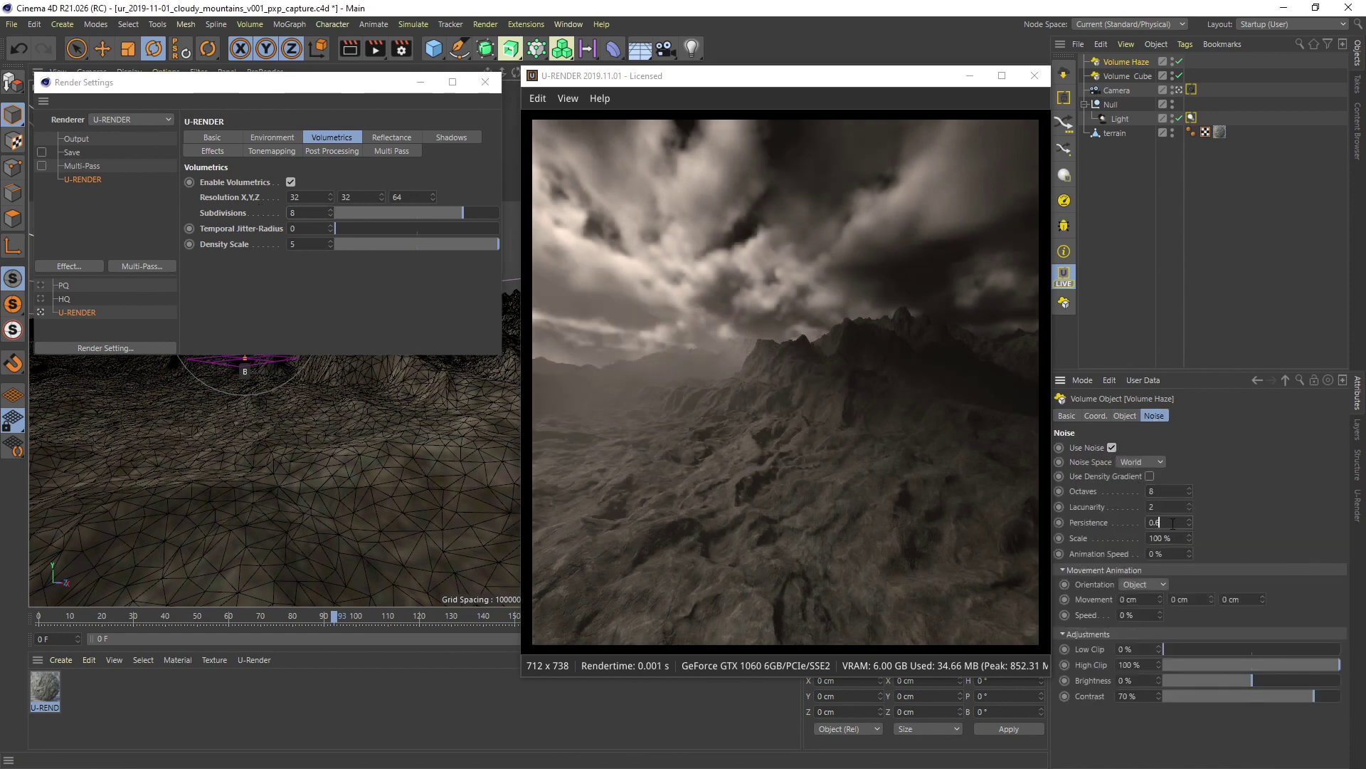
text(0.8)
Set the haze noise animation speed to 20% and contrast to 90%.
click(1340, 694)
text(20)
key(Return)
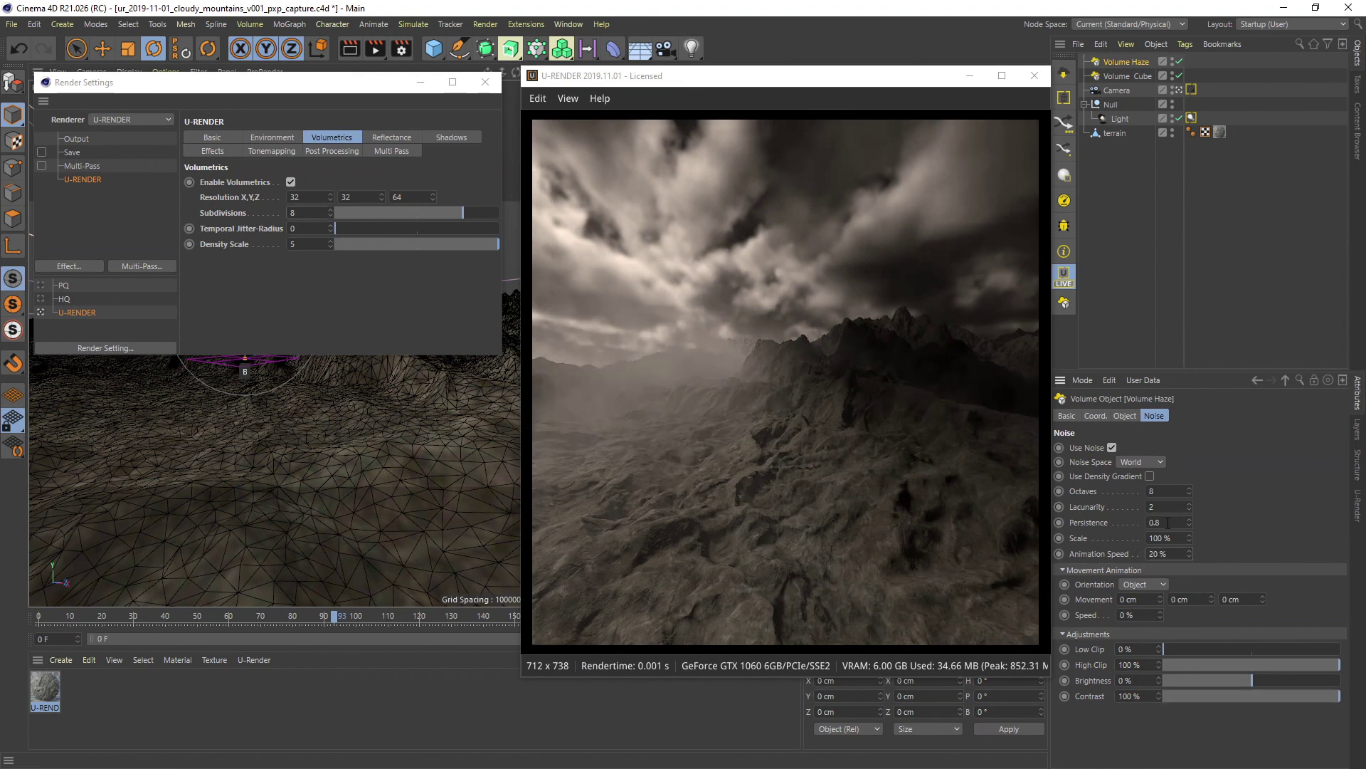
drag(143, 614, 414, 618)
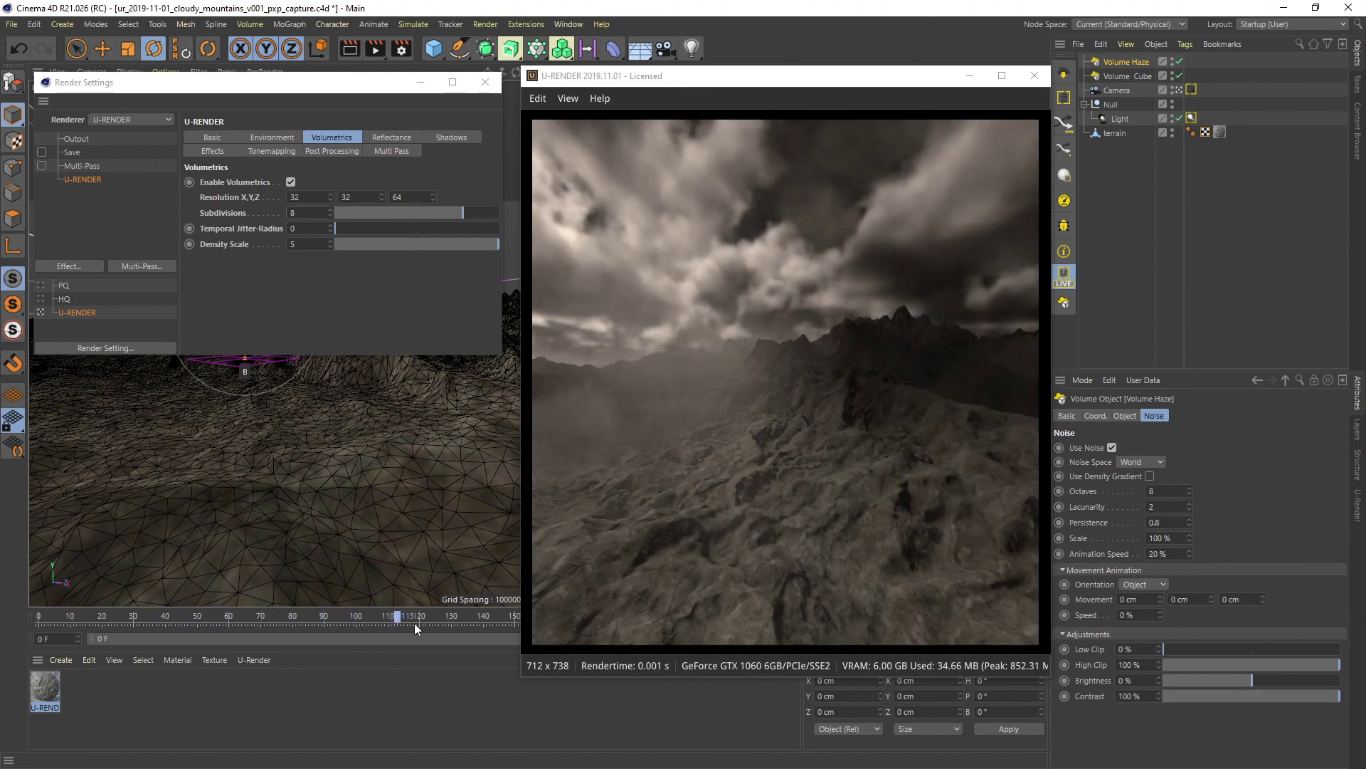
click(1158, 698)
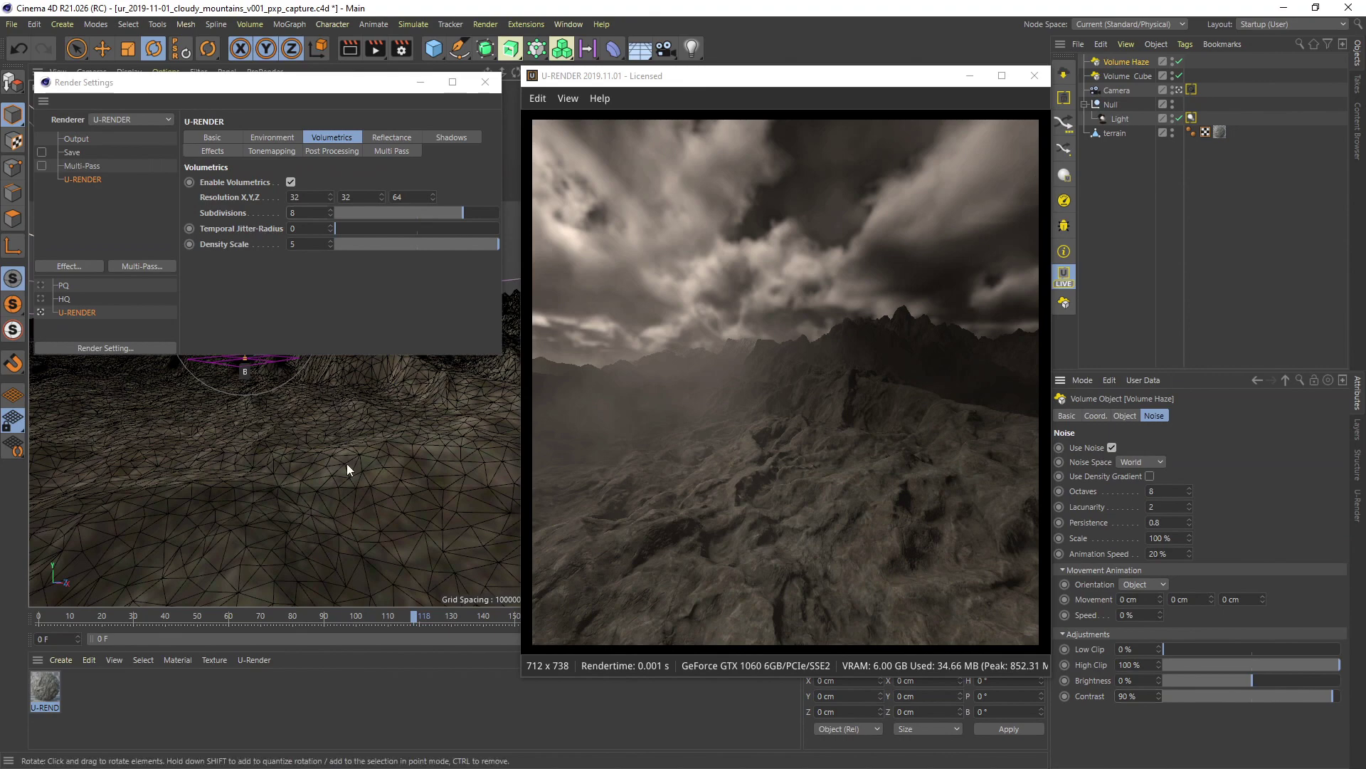
click(295, 136)
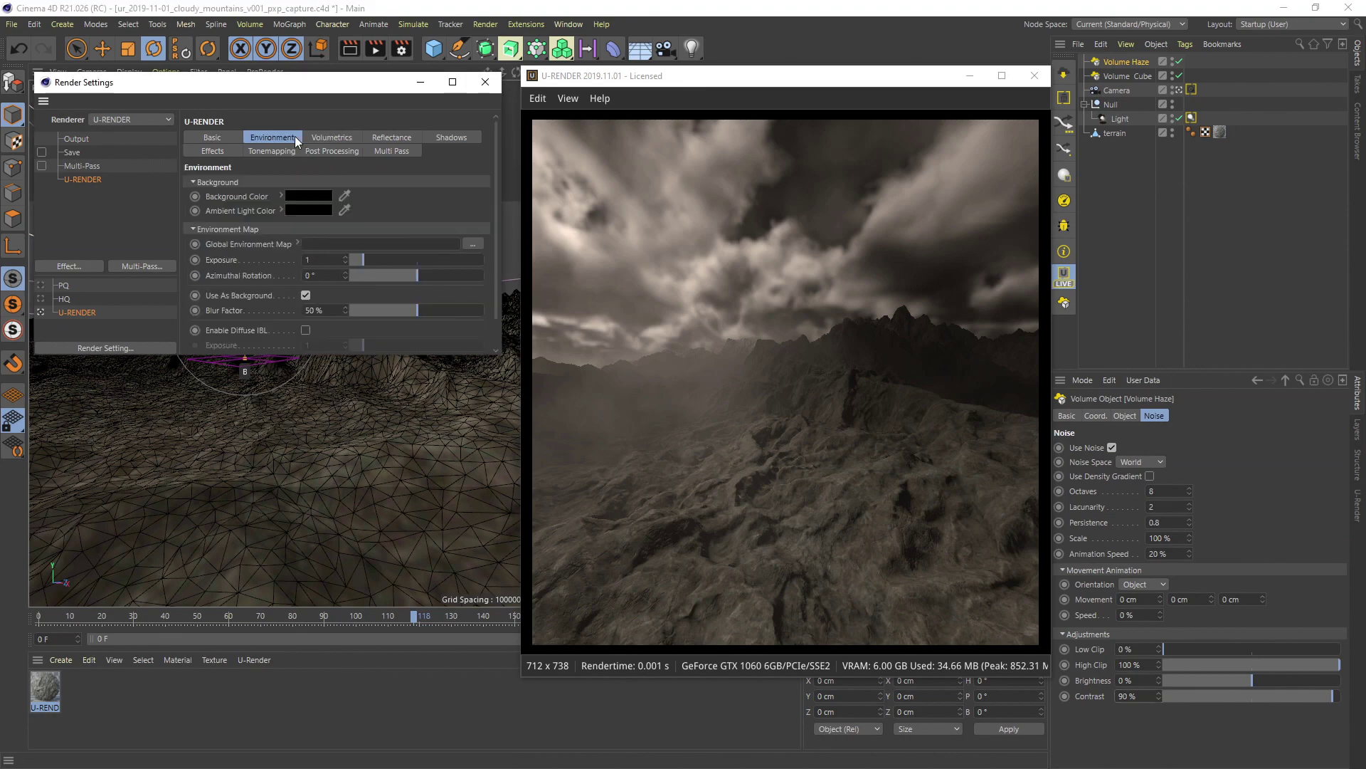
Load wood_03_010-exp-2.hdr as the global environment map with 0.2 exposure and 100% blur.
click(472, 241)
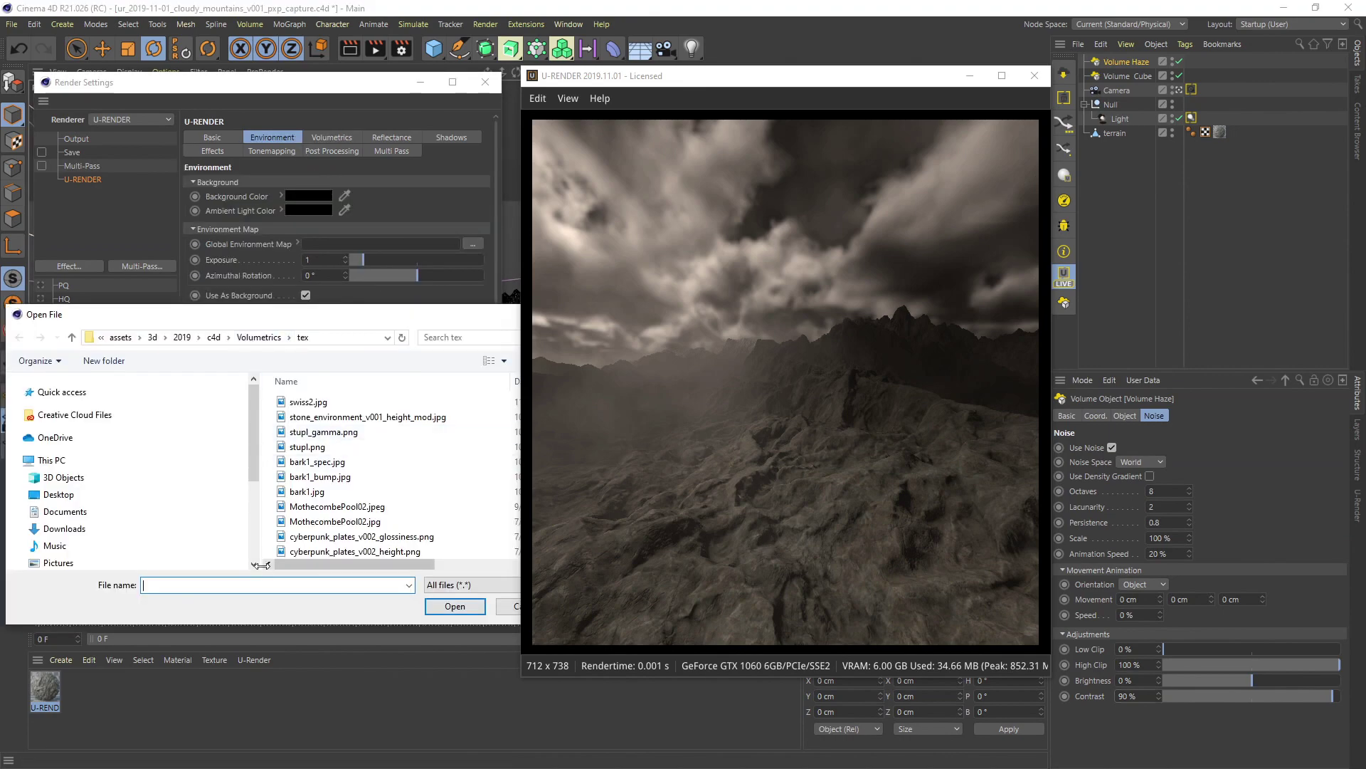
double_click(277, 565)
double_click(321, 260)
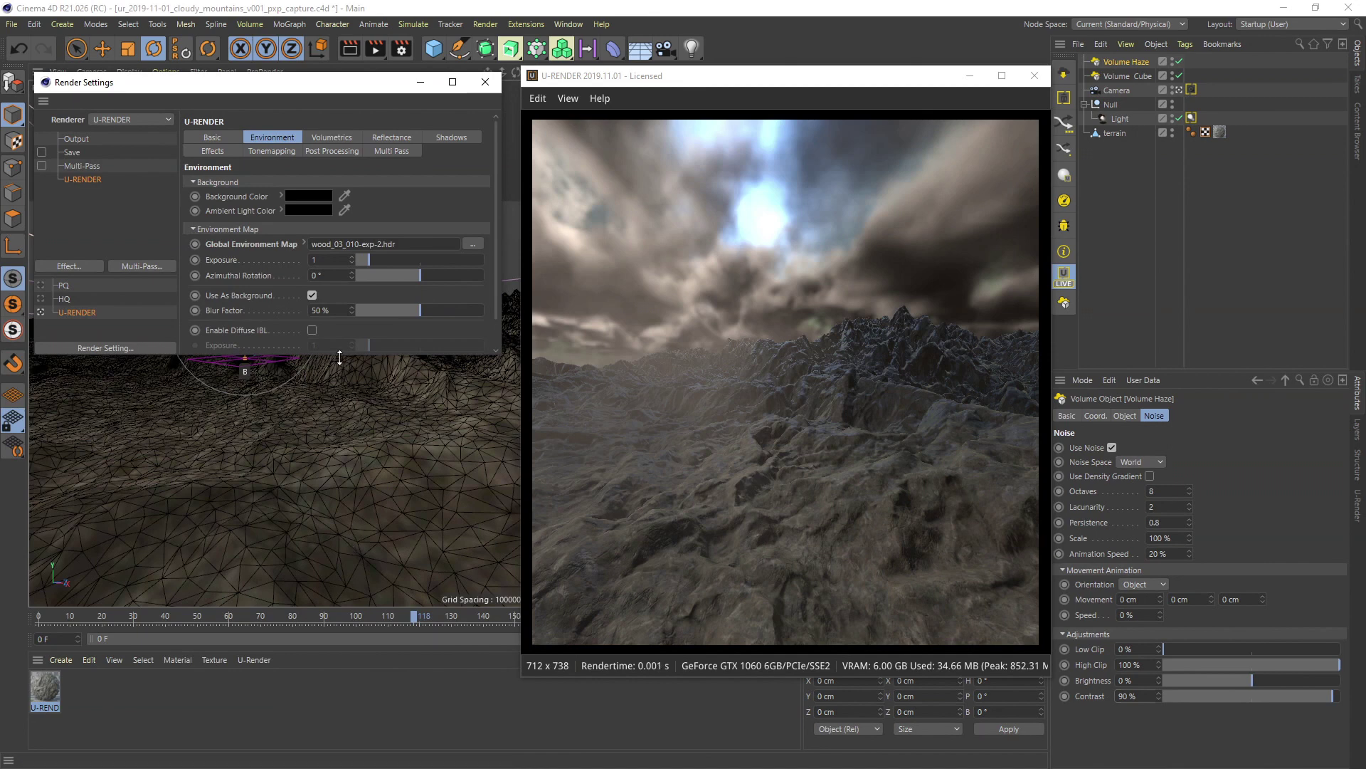
text(0.2)
key(Return)
drag(426, 309, 521, 307)
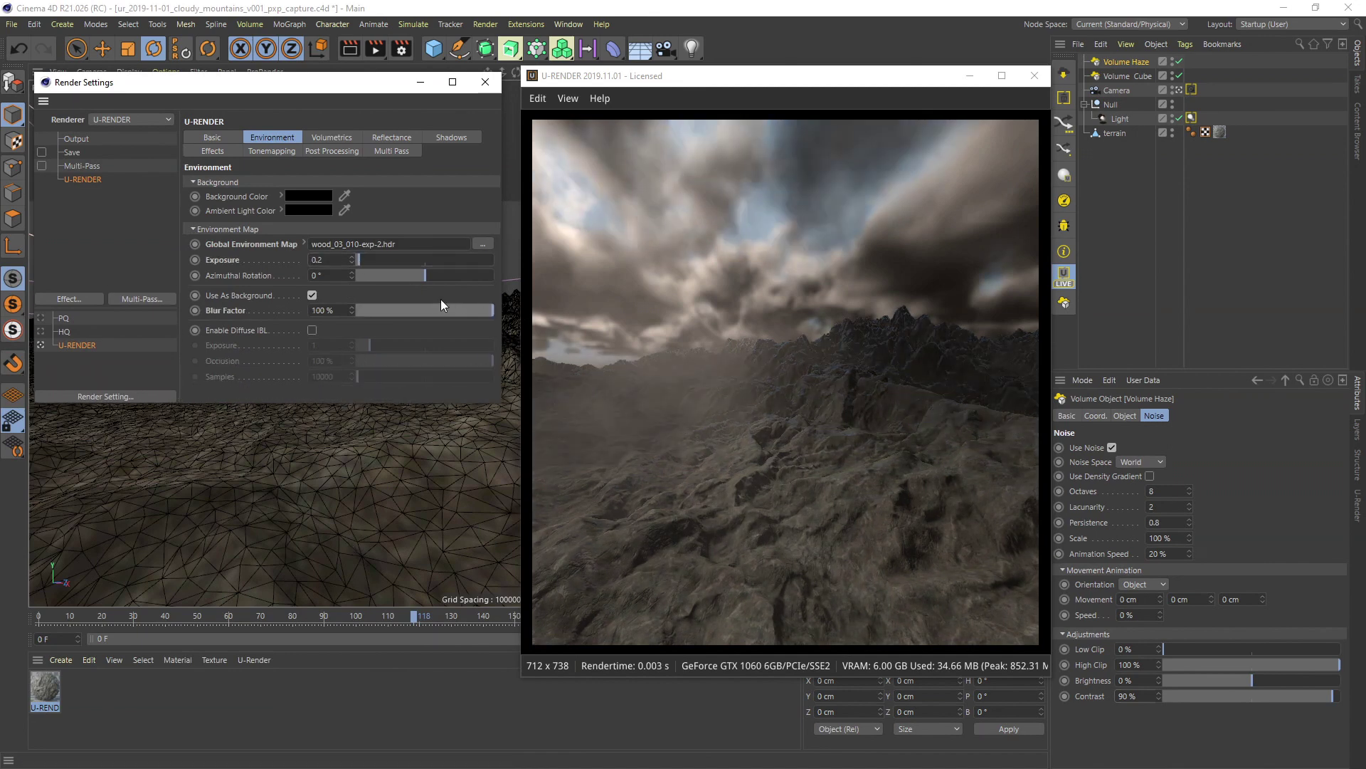
Enable diffuse IBL at 0.2 exposure, toggling it off and on to compare.
click(315, 618)
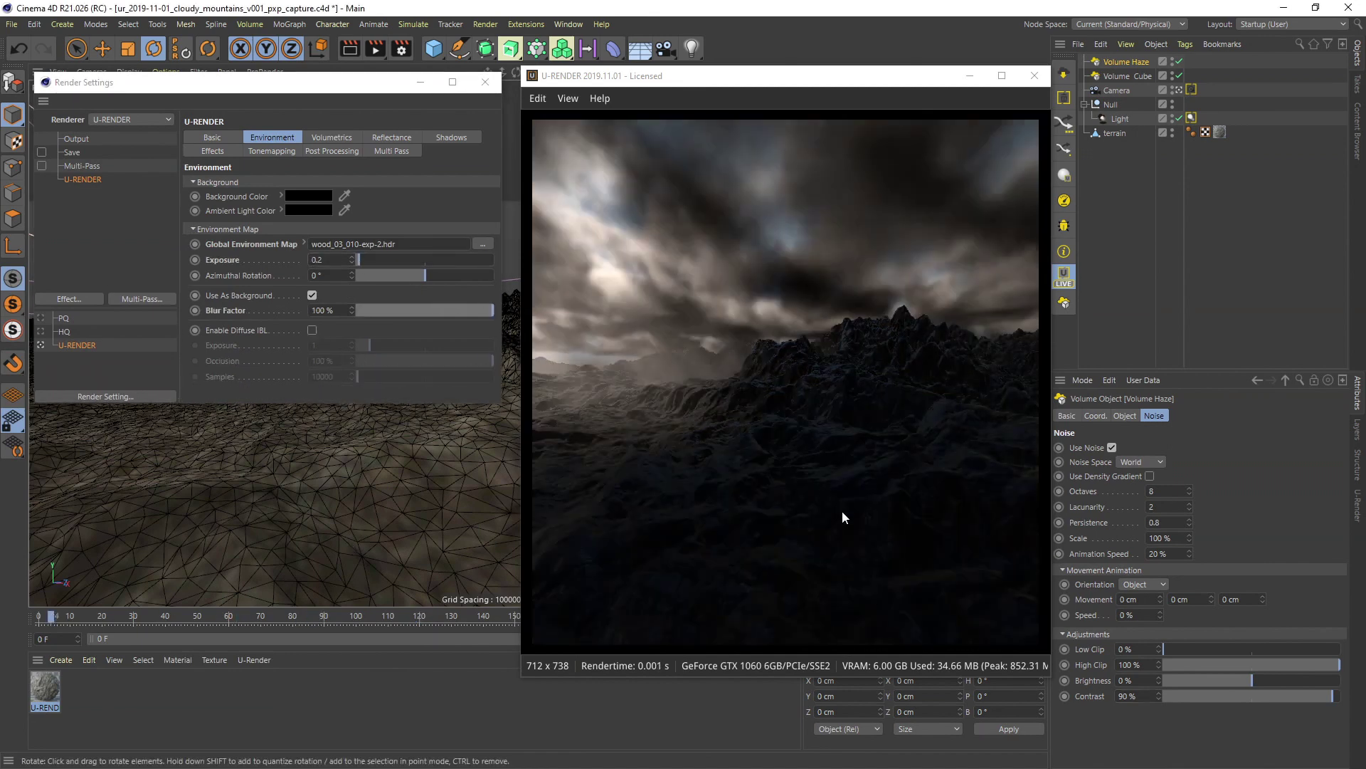
click(312, 329)
double_click(320, 345)
text(0.2)
key(Return)
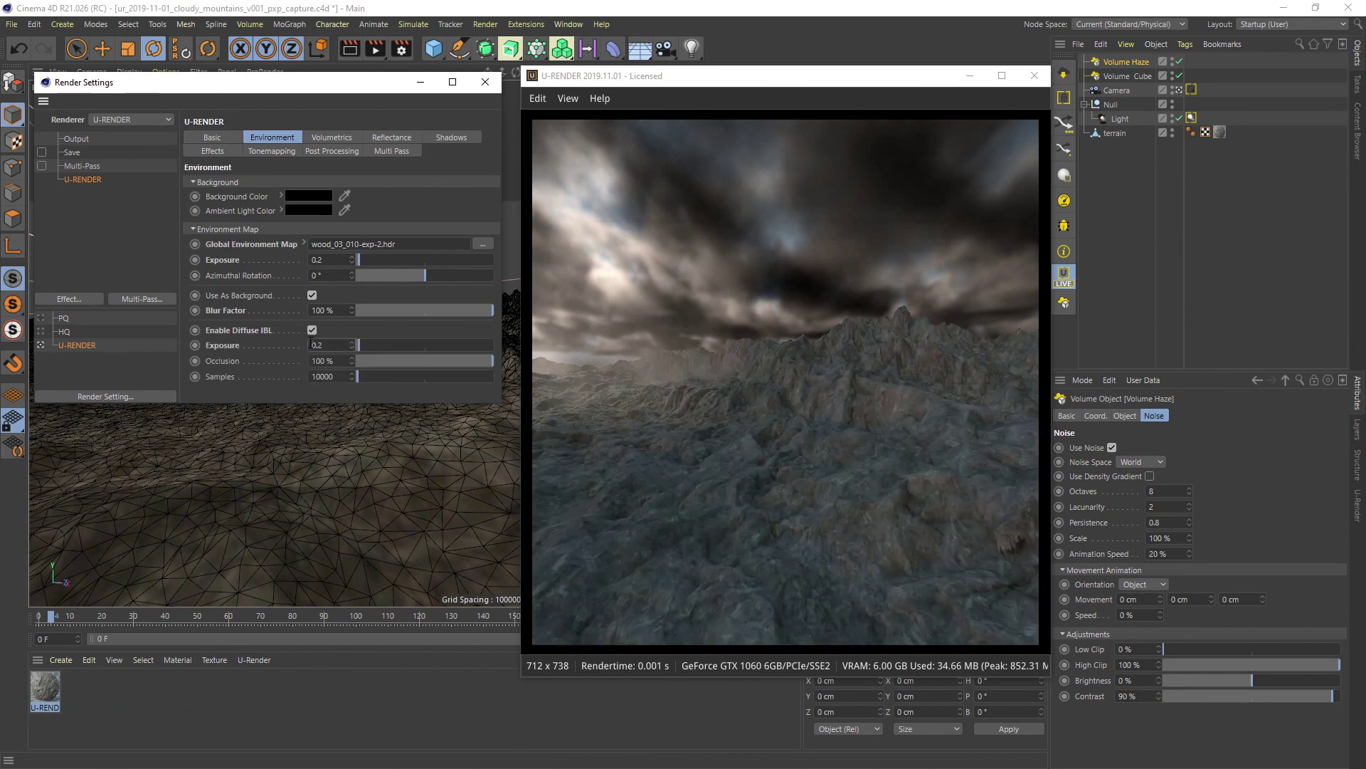
click(312, 330)
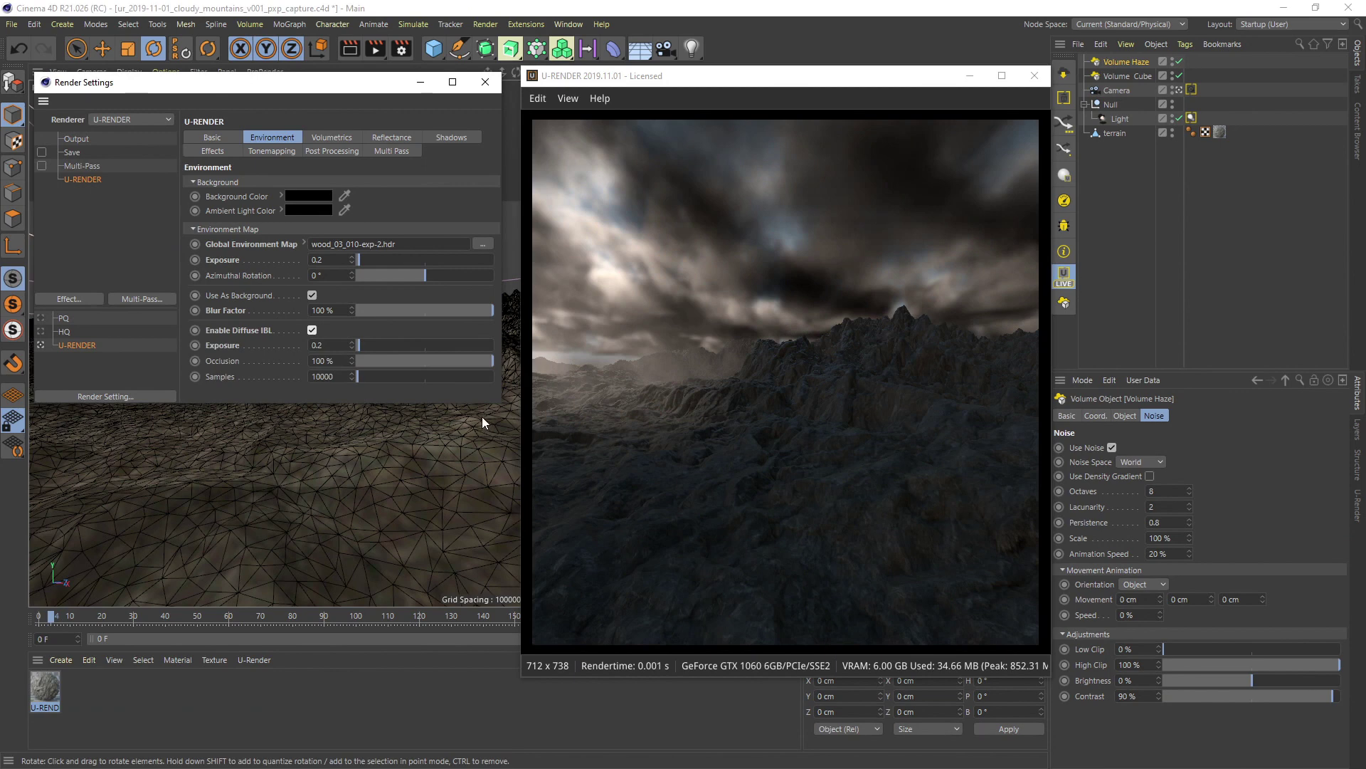
Enable Hemisphere AO screen-space ambient occlusion with power 3, toggling it to compare.
click(215, 151)
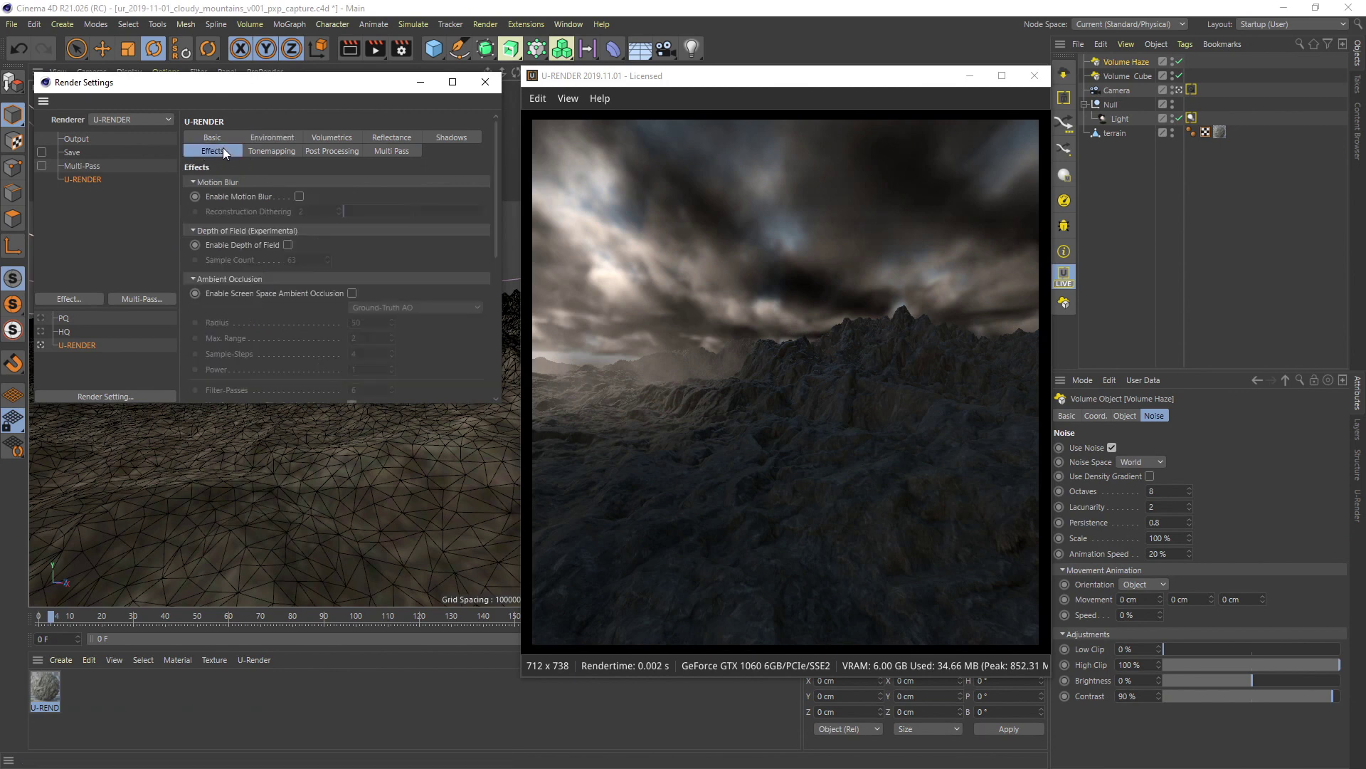
click(350, 293)
drag(383, 307, 385, 320)
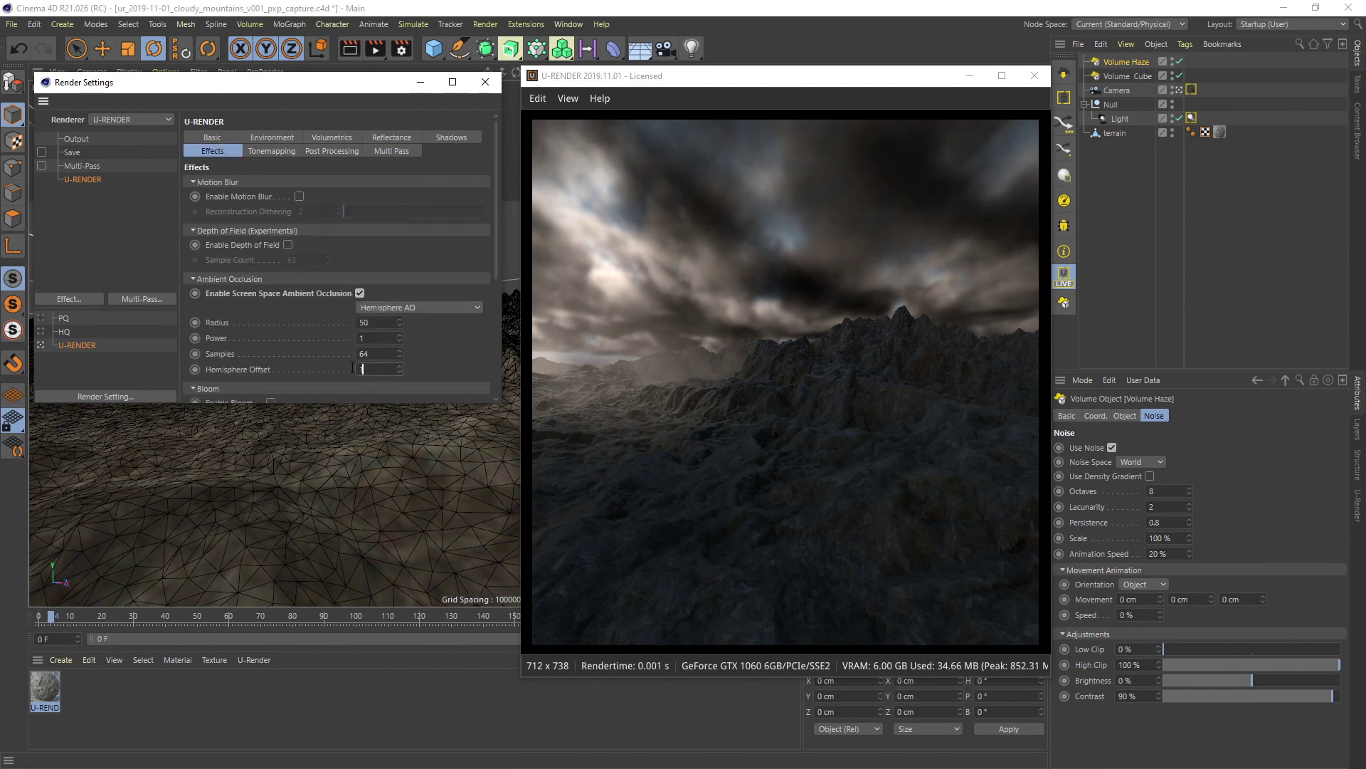
click(355, 338)
text(3)
key(Return)
click(359, 293)
click(358, 294)
scroll(496, 341, down, 3)
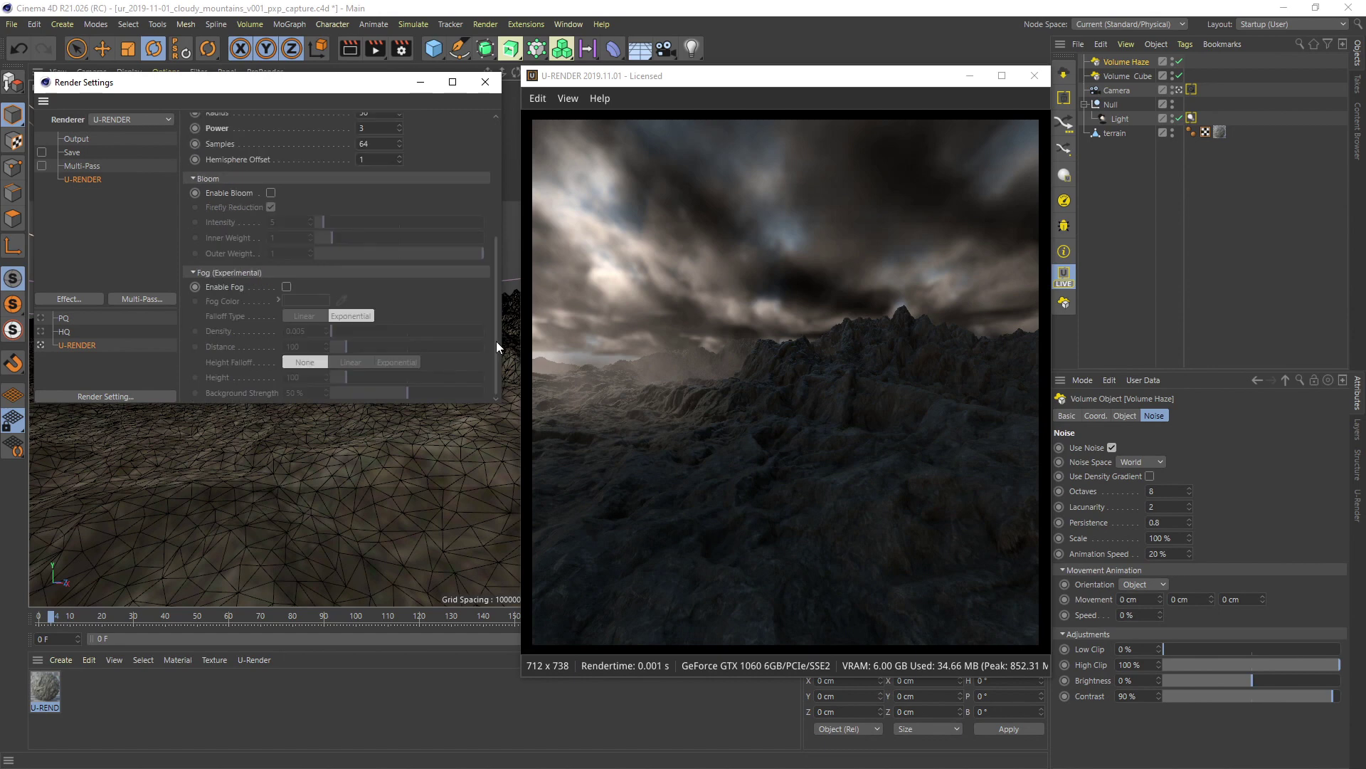
Enable fog and give it a more saturated light blue colour.
click(288, 286)
click(198, 313)
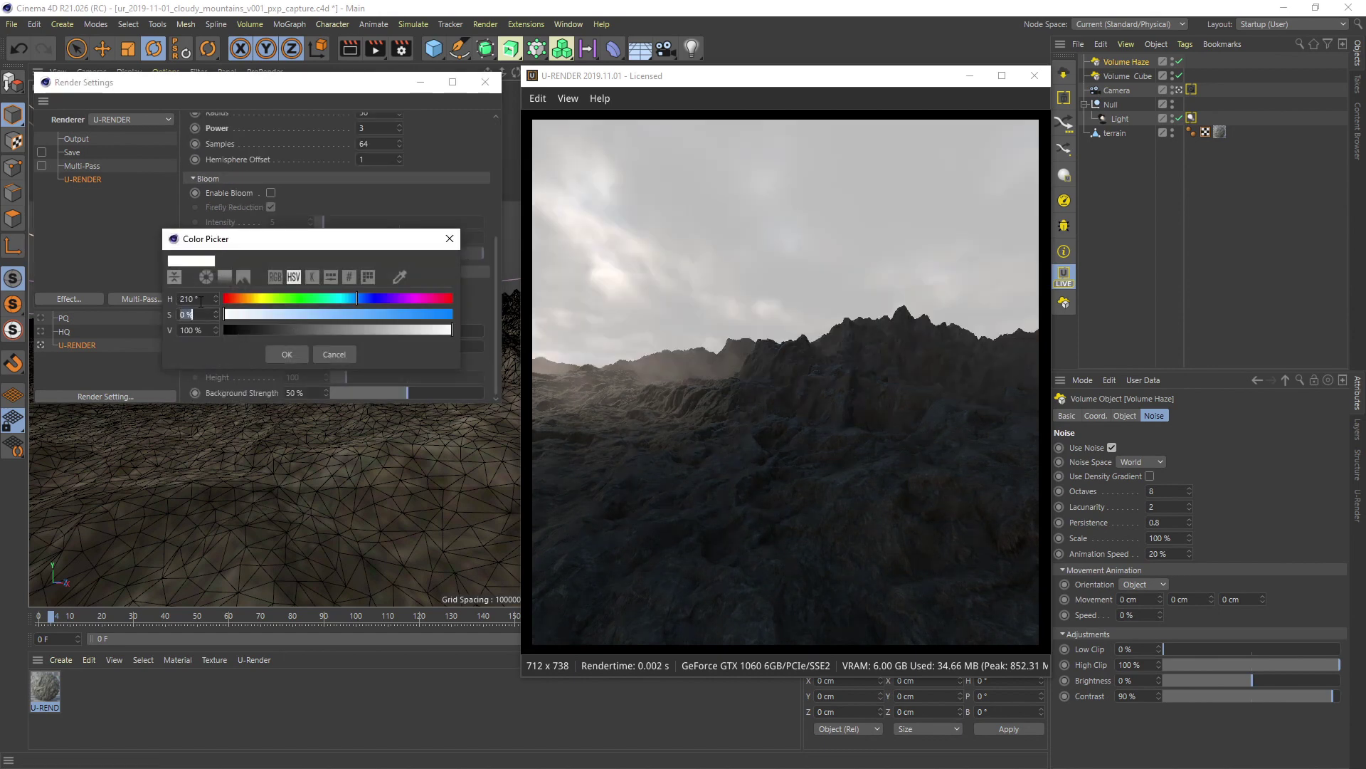
text(30)
key(Return)
click(284, 354)
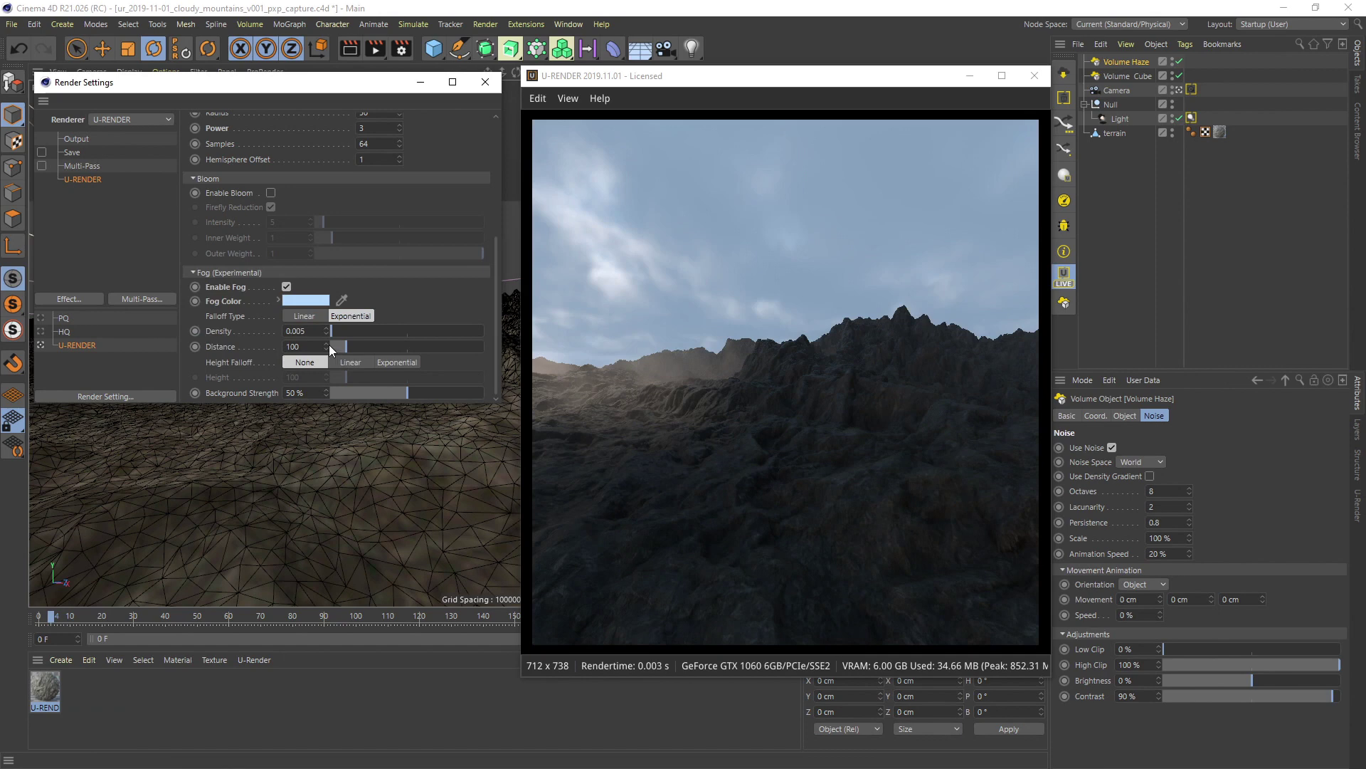
Set fog background strength to 15%, previewing frames 22, 59 and about 88.
drag(406, 393, 347, 391)
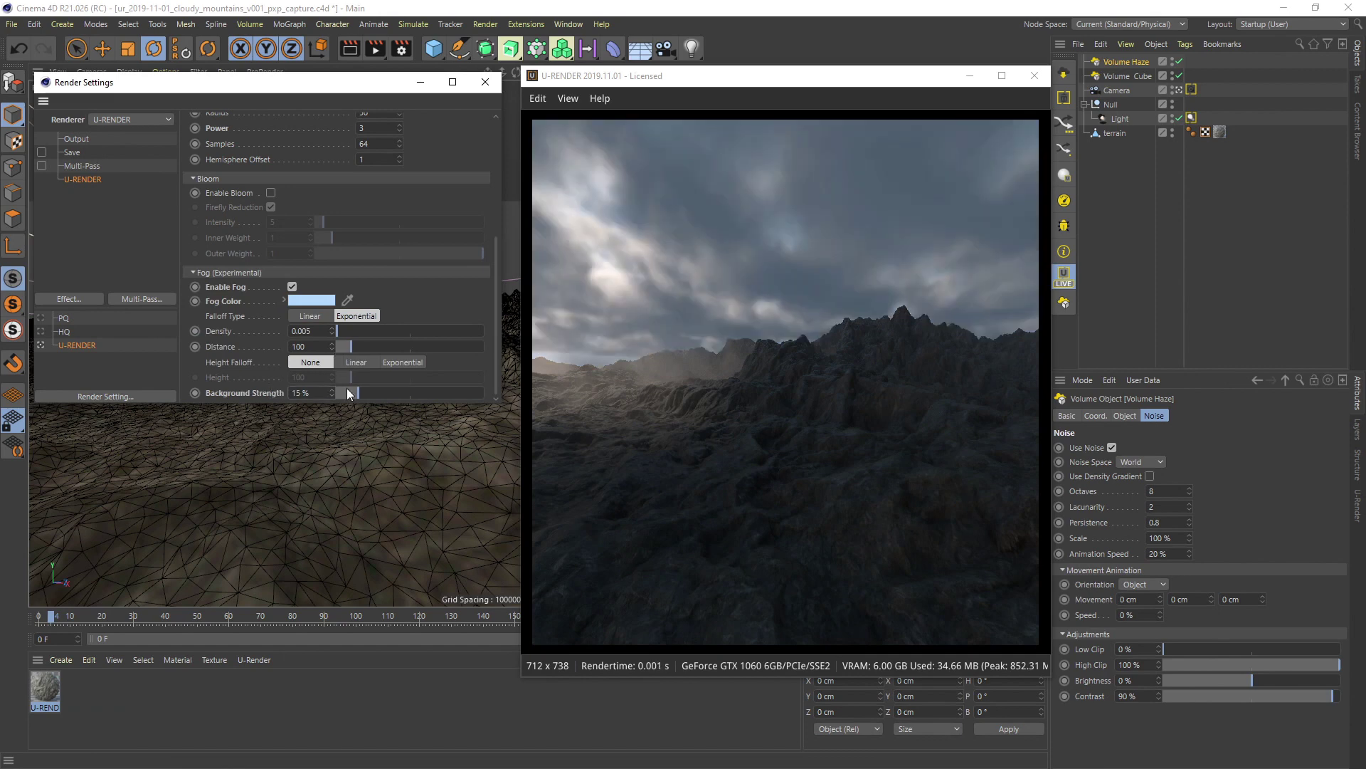
drag(348, 387, 358, 391)
drag(355, 331, 321, 330)
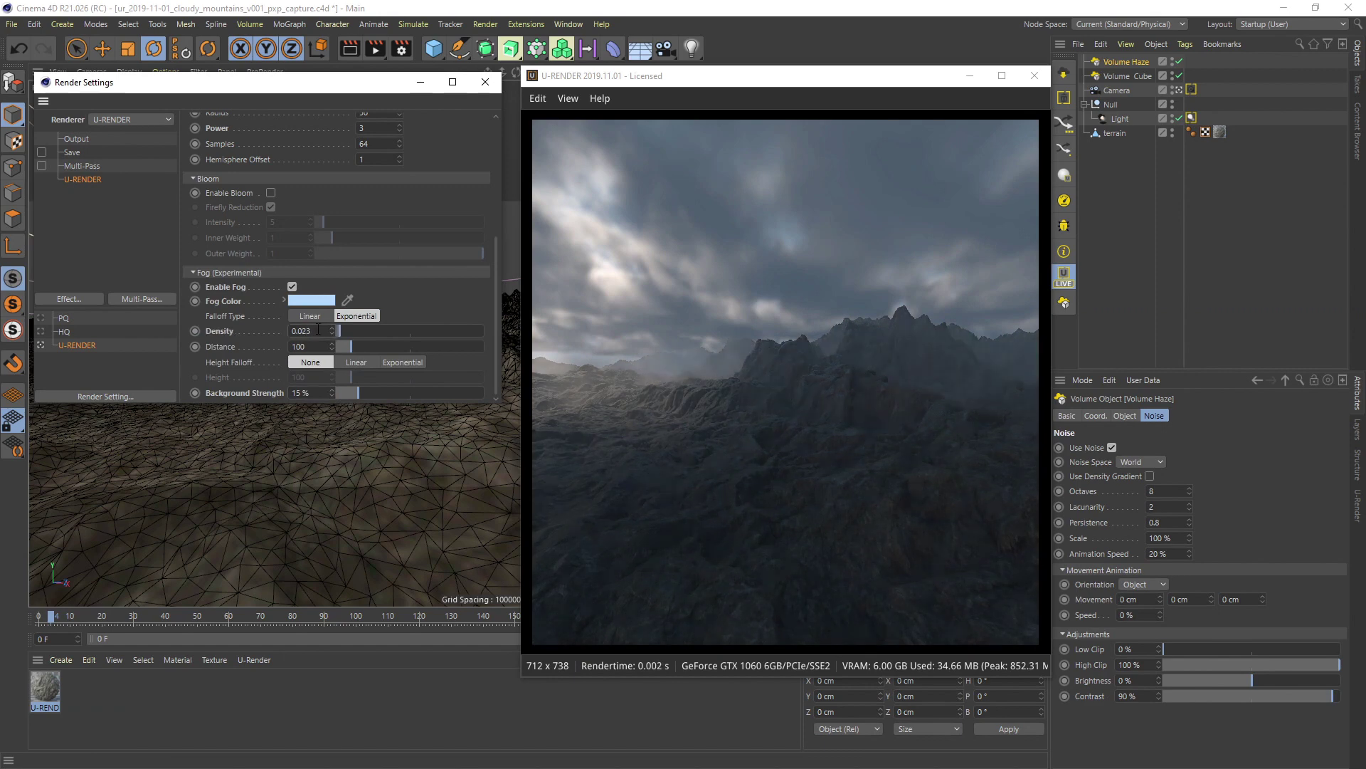
click(107, 614)
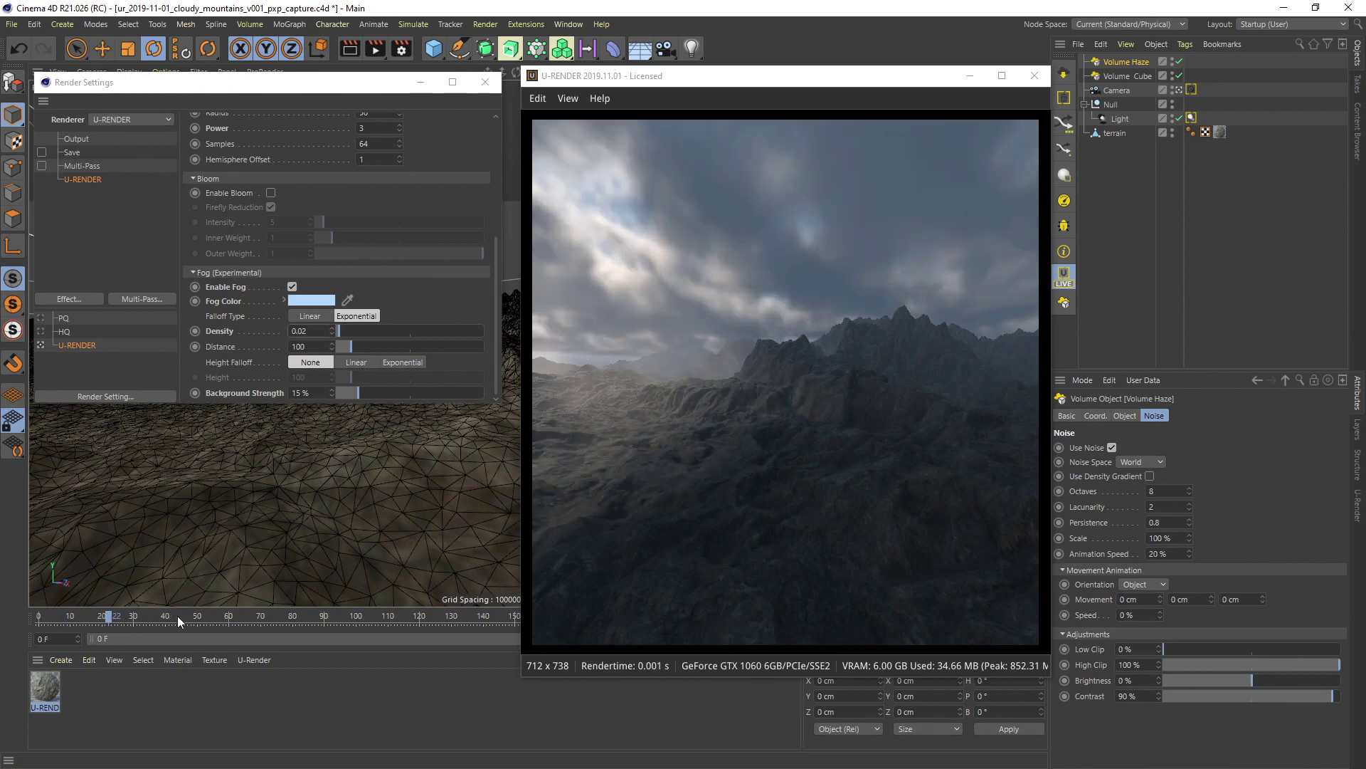
click(227, 616)
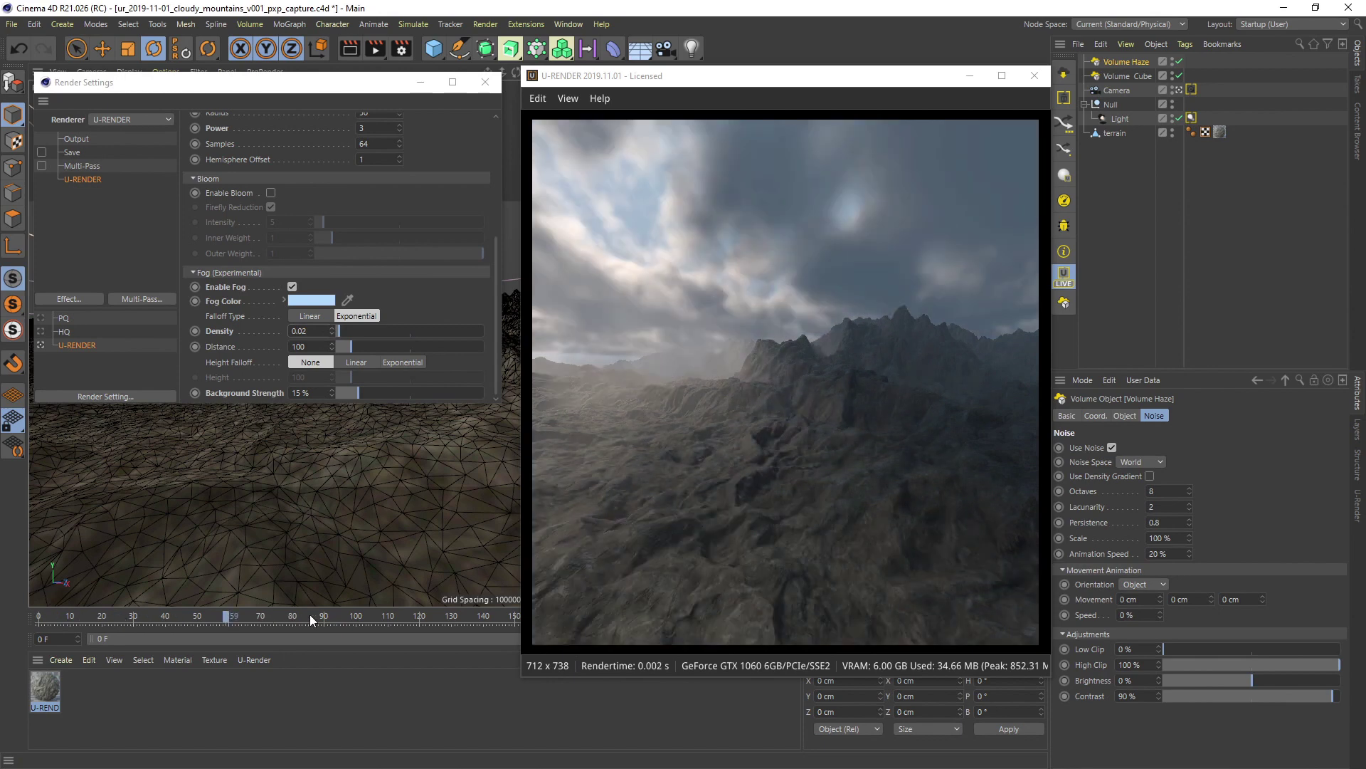
click(312, 616)
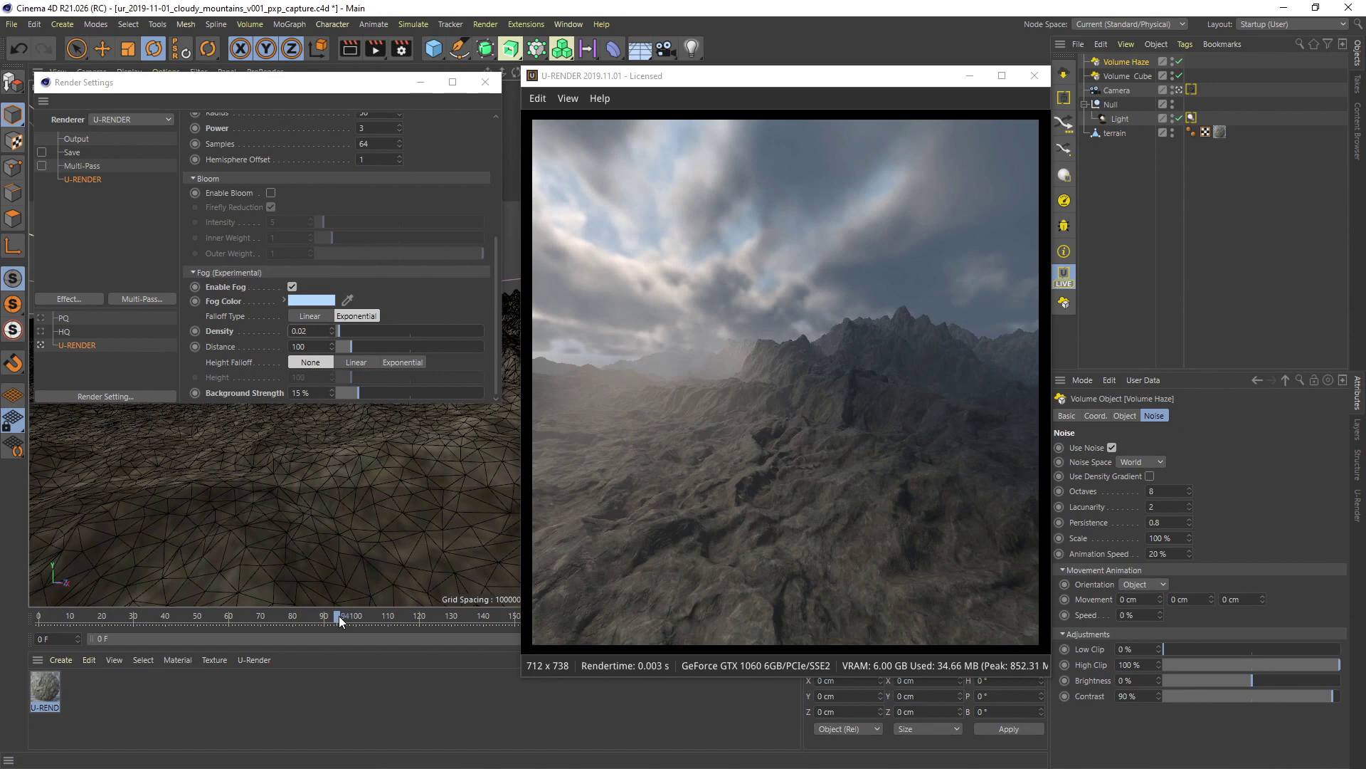
scroll(448, 268, up, 3)
scroll(427, 171, up, 2)
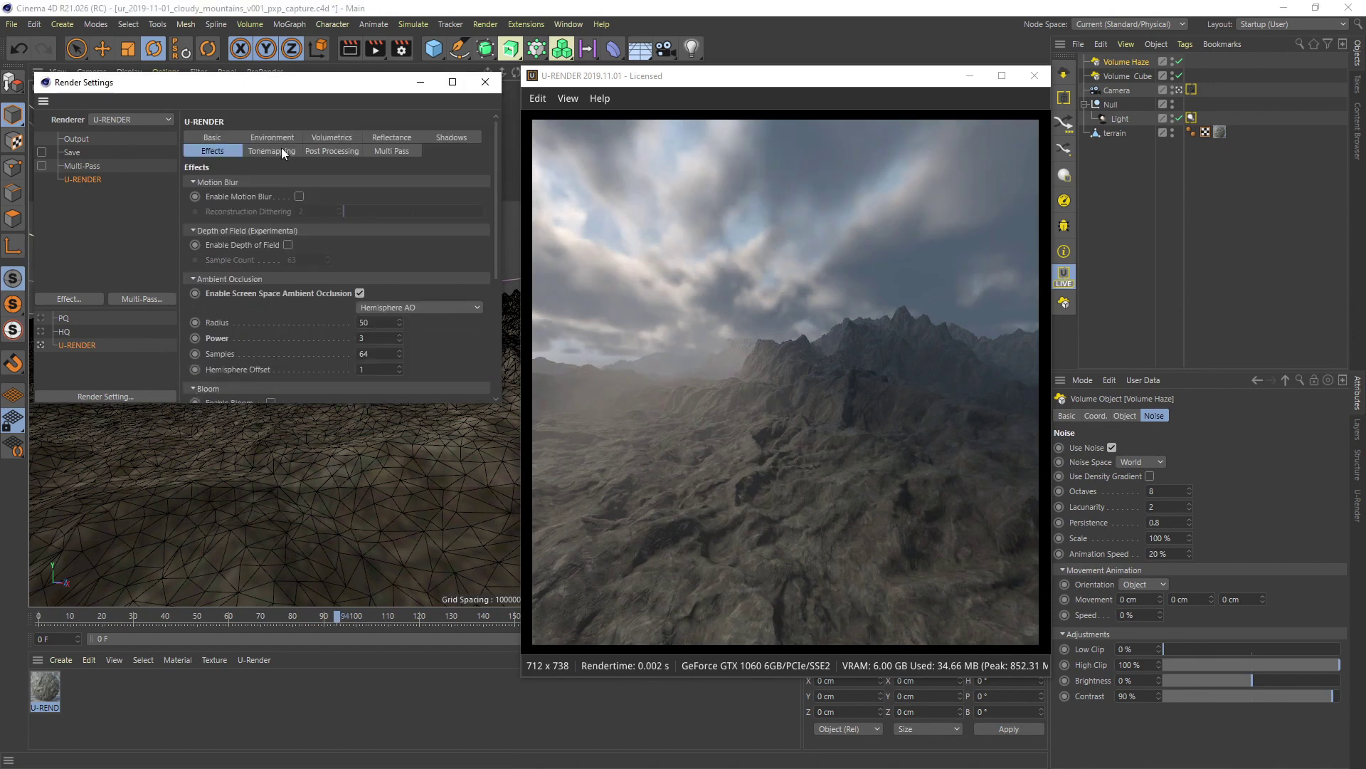
Set tonemapping to Exponential mode with a white point of 1.5.
click(274, 150)
click(293, 196)
click(304, 229)
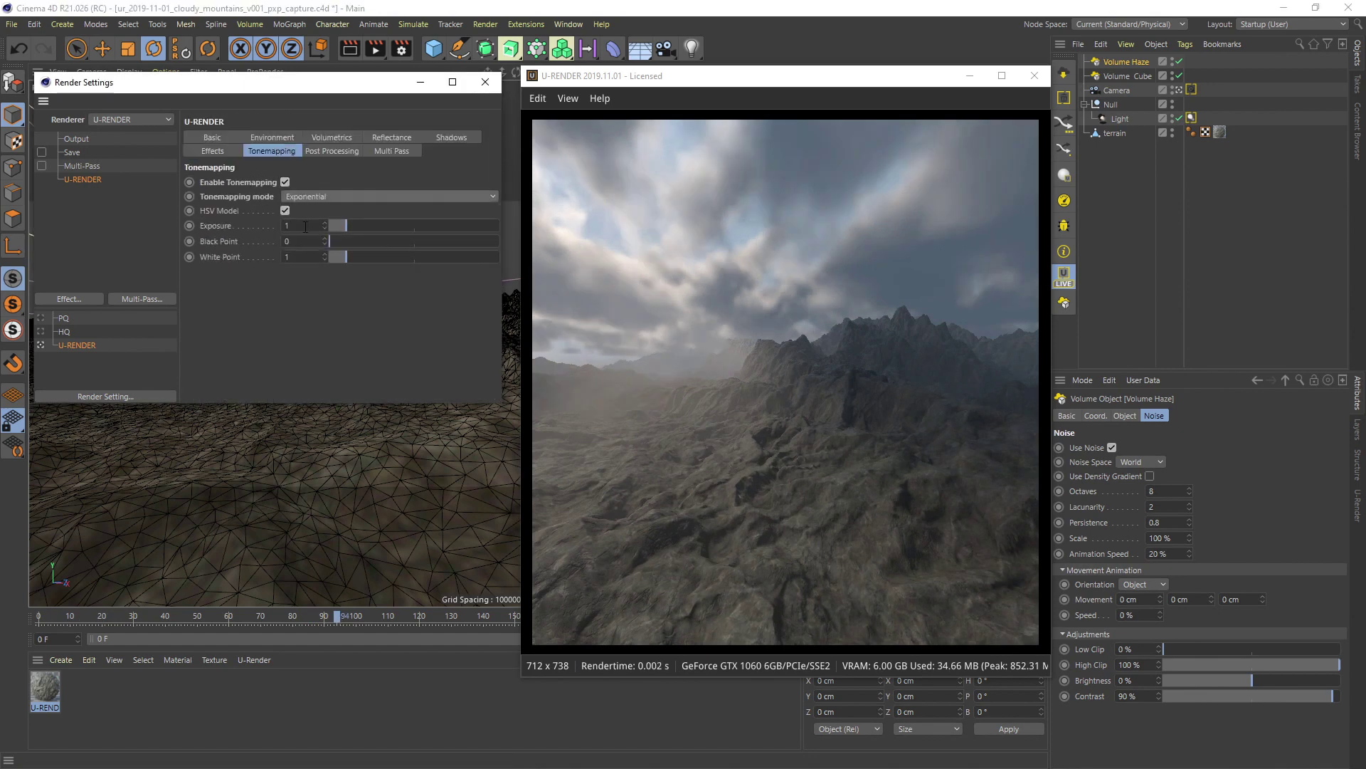
drag(306, 256, 270, 257)
text(.)
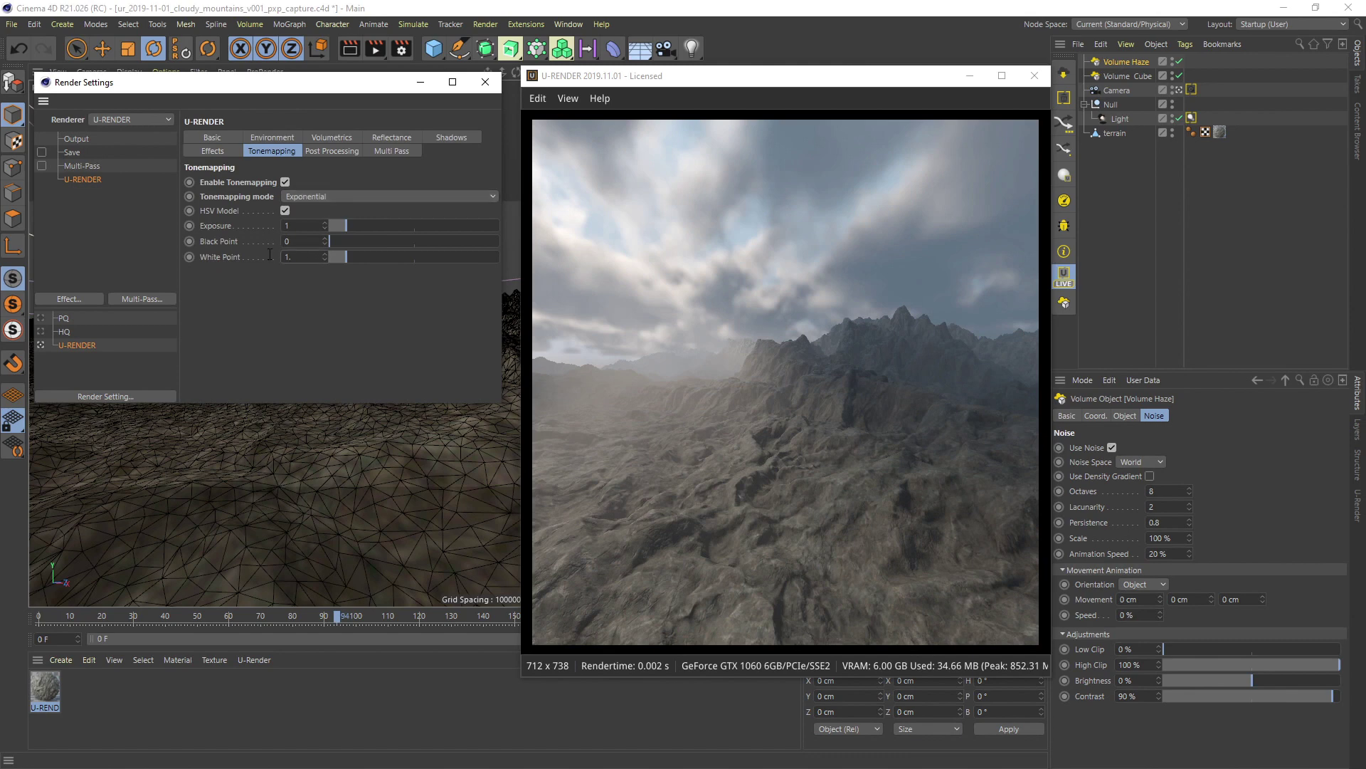
text(5)
key(Return)
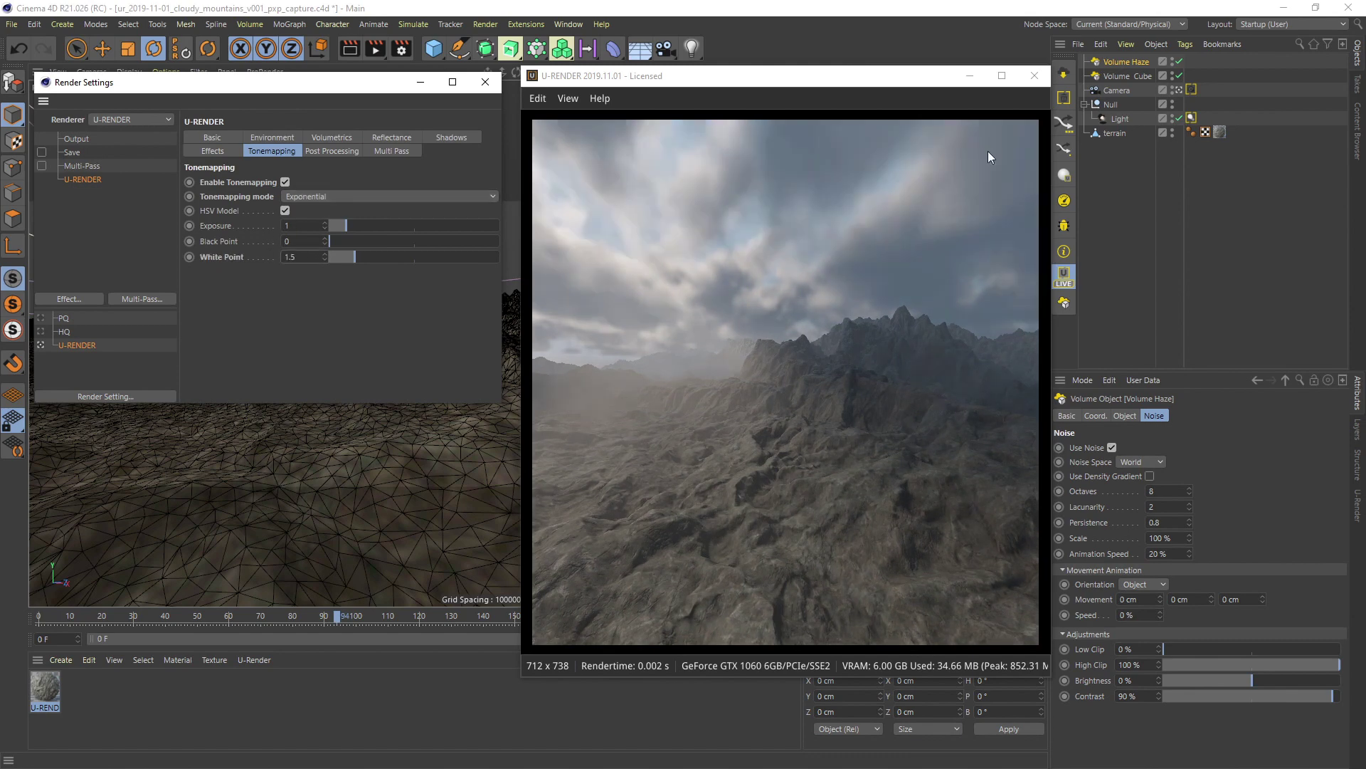
Adjust the Volume Cube's low clip to about 11%.
click(1126, 75)
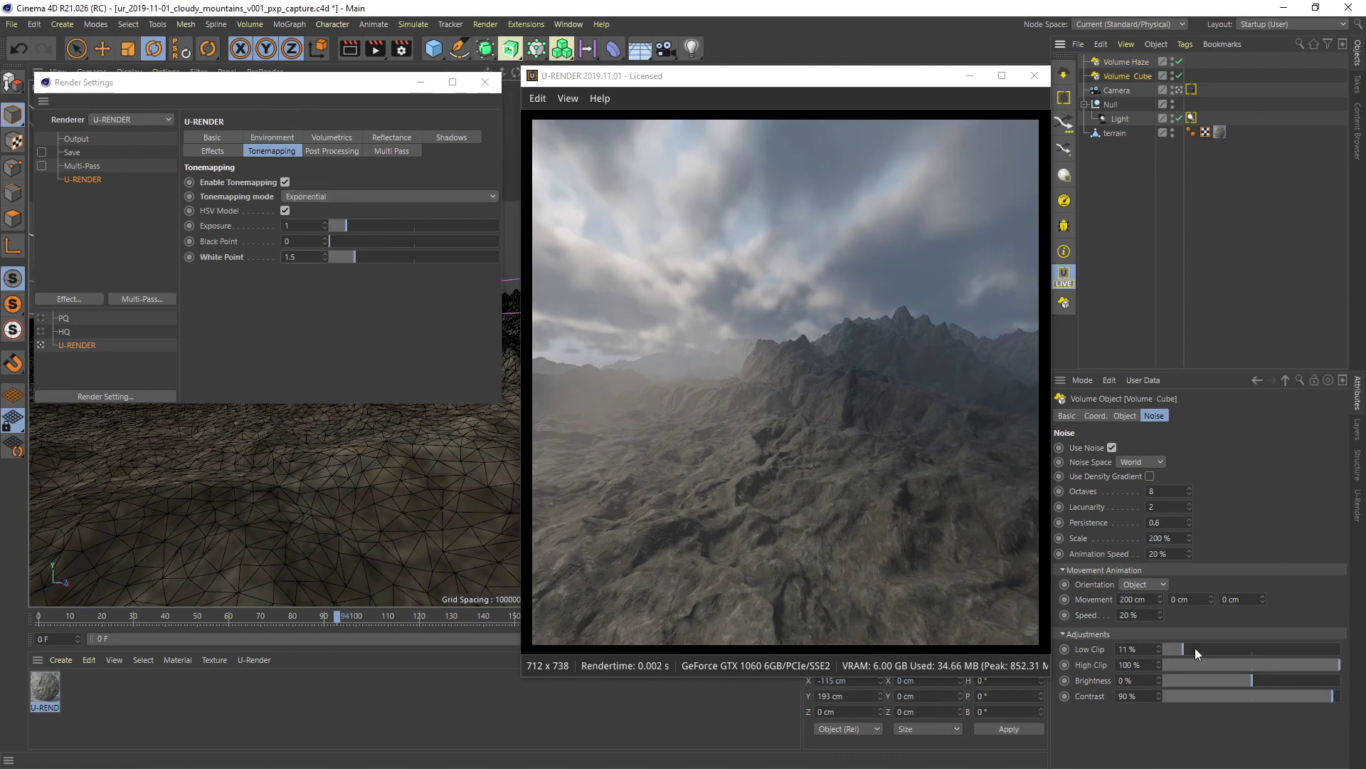
drag(1194, 648, 1219, 647)
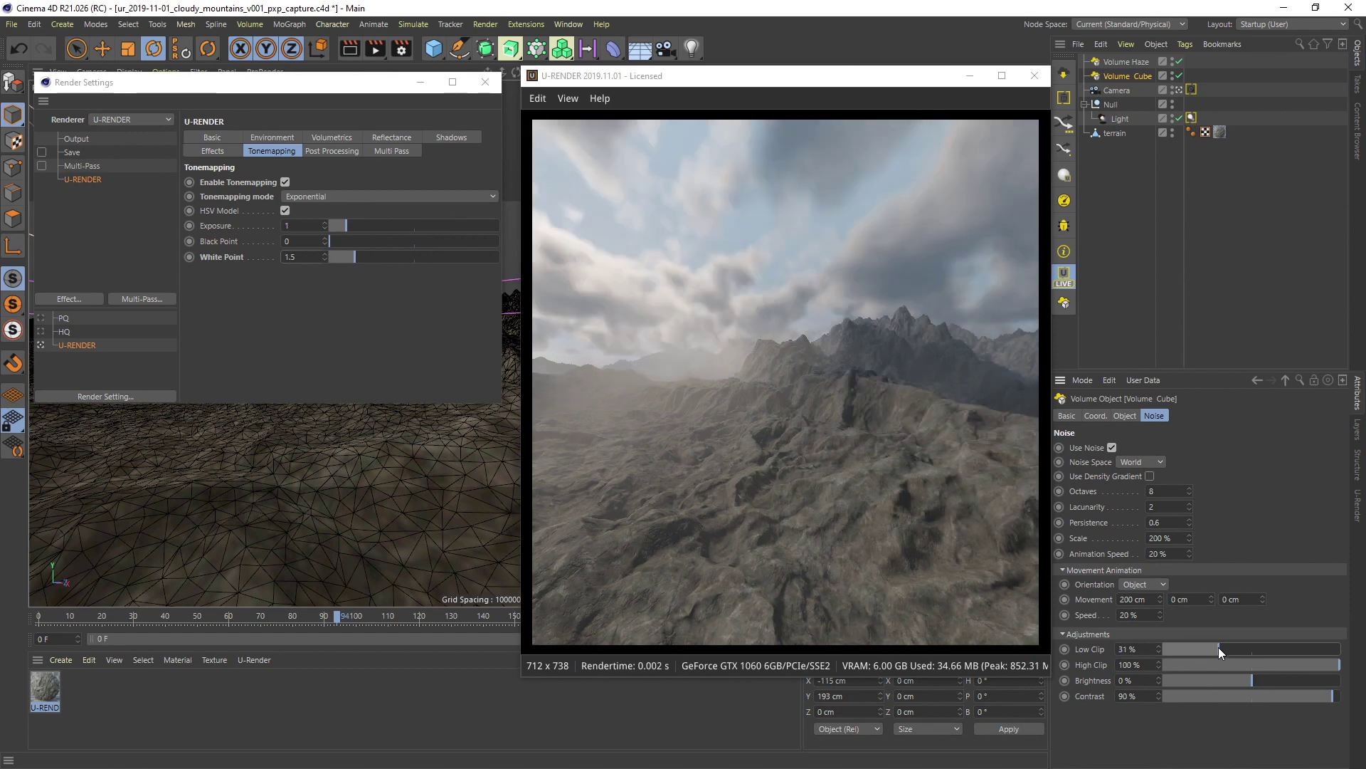
click(1173, 648)
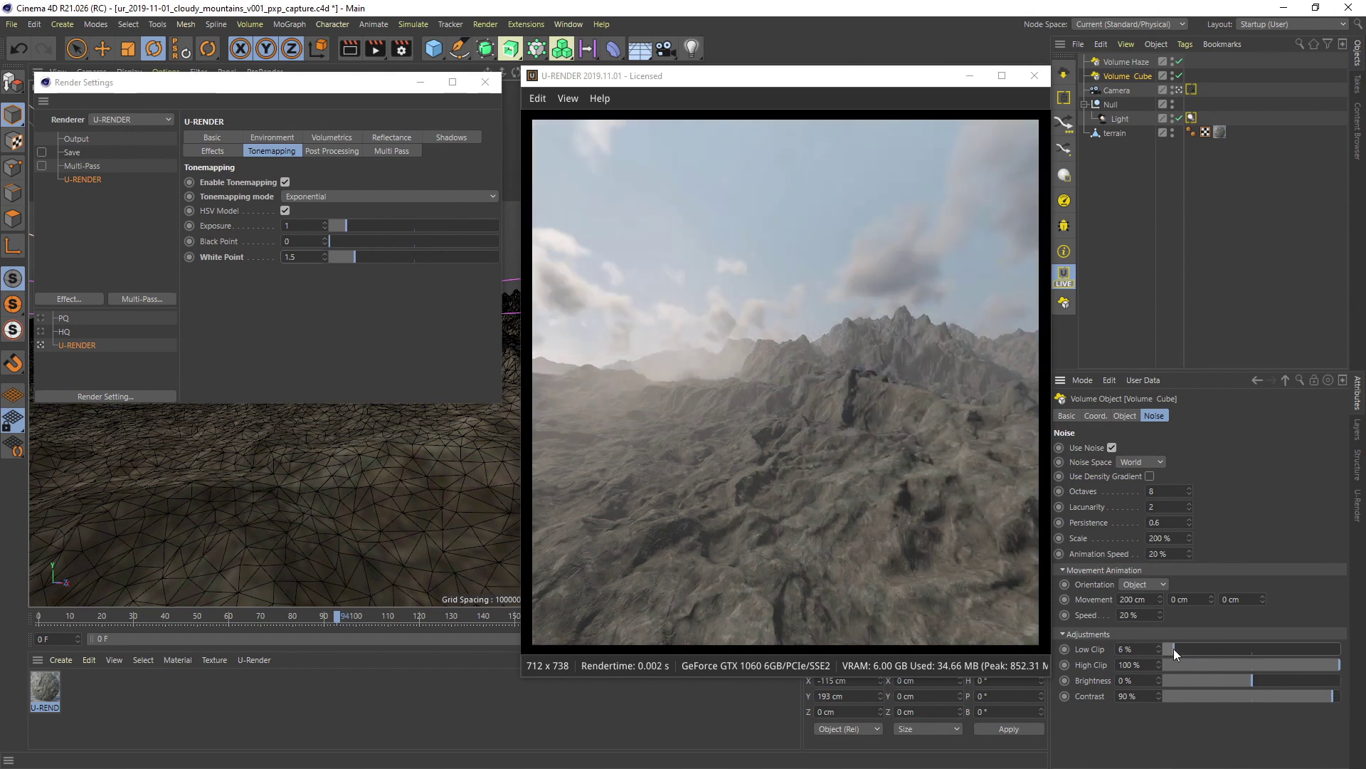
click(1184, 649)
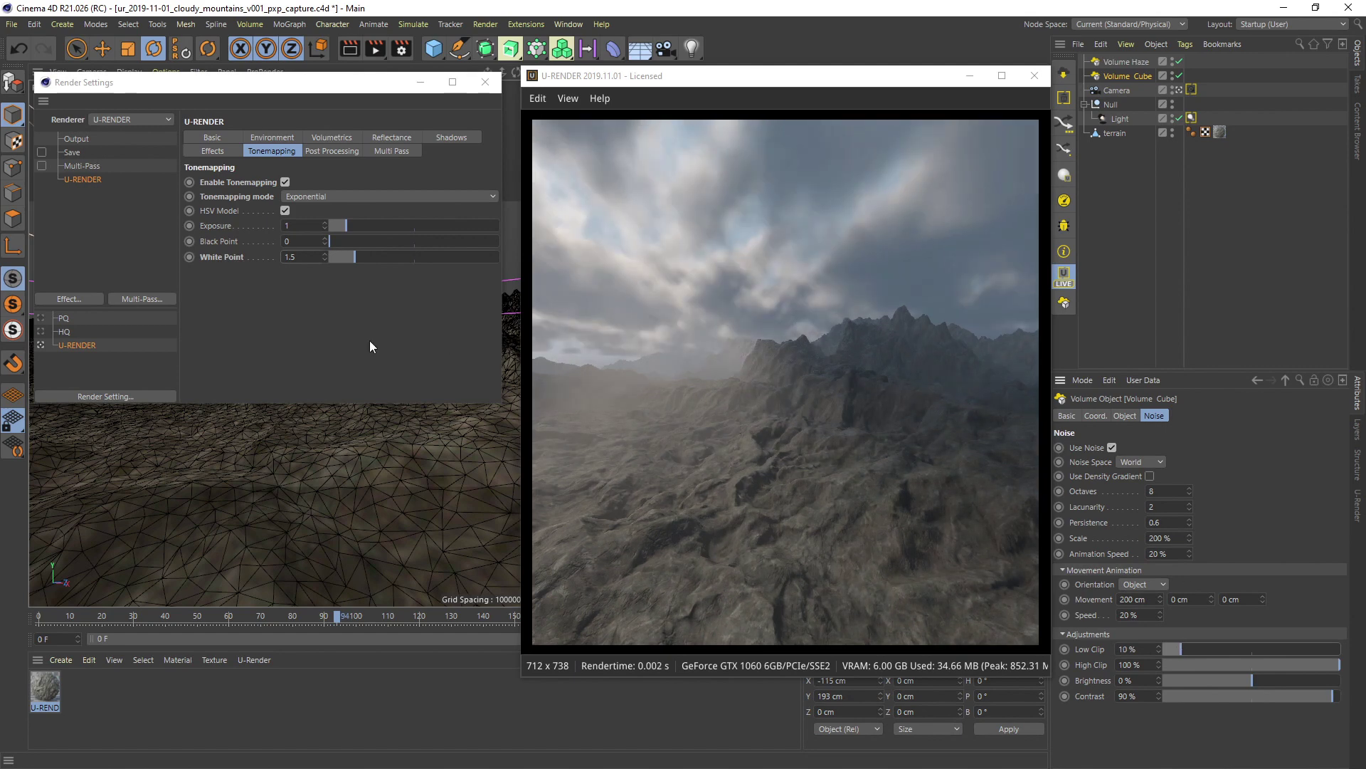
Set the light's U-RENDER volumetric shadow resolution to 32×32×64.
click(1192, 118)
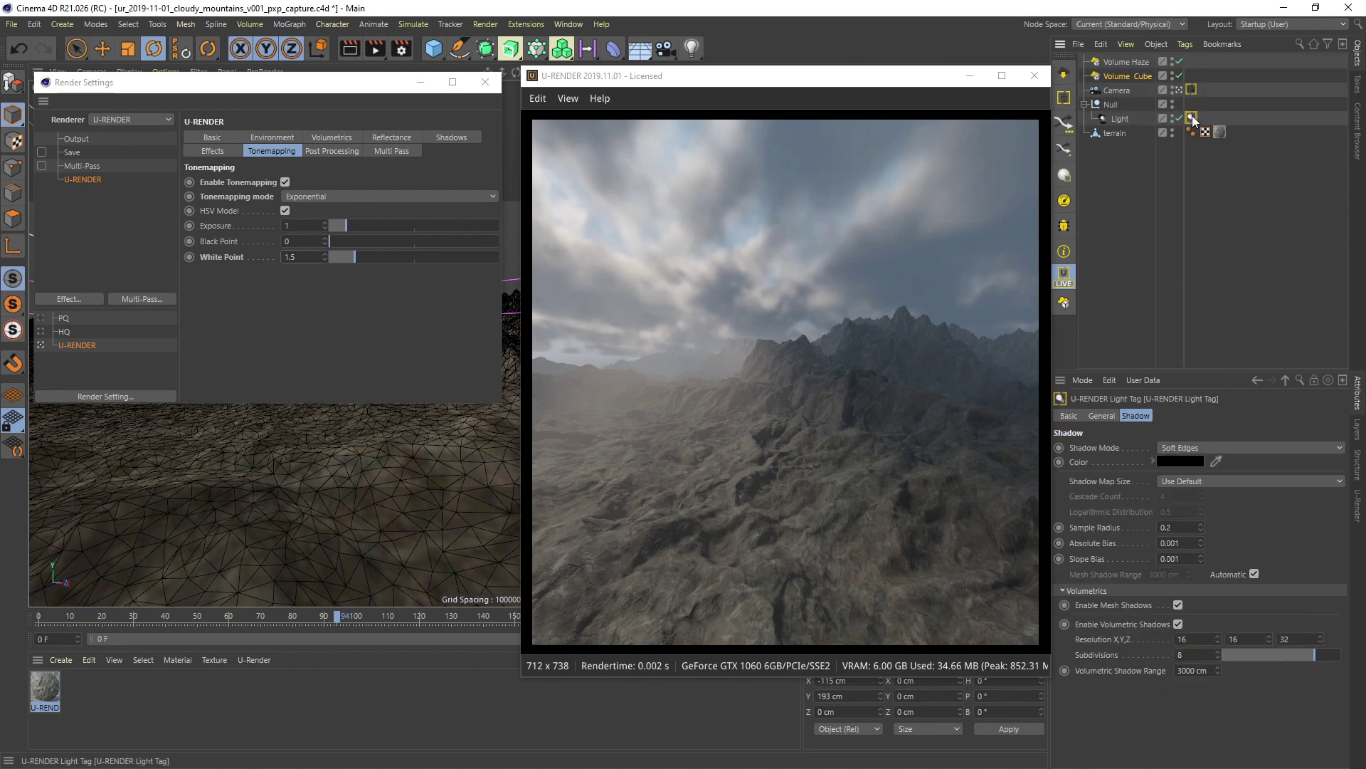
double_click(1199, 639)
text(32)
key(Tab)
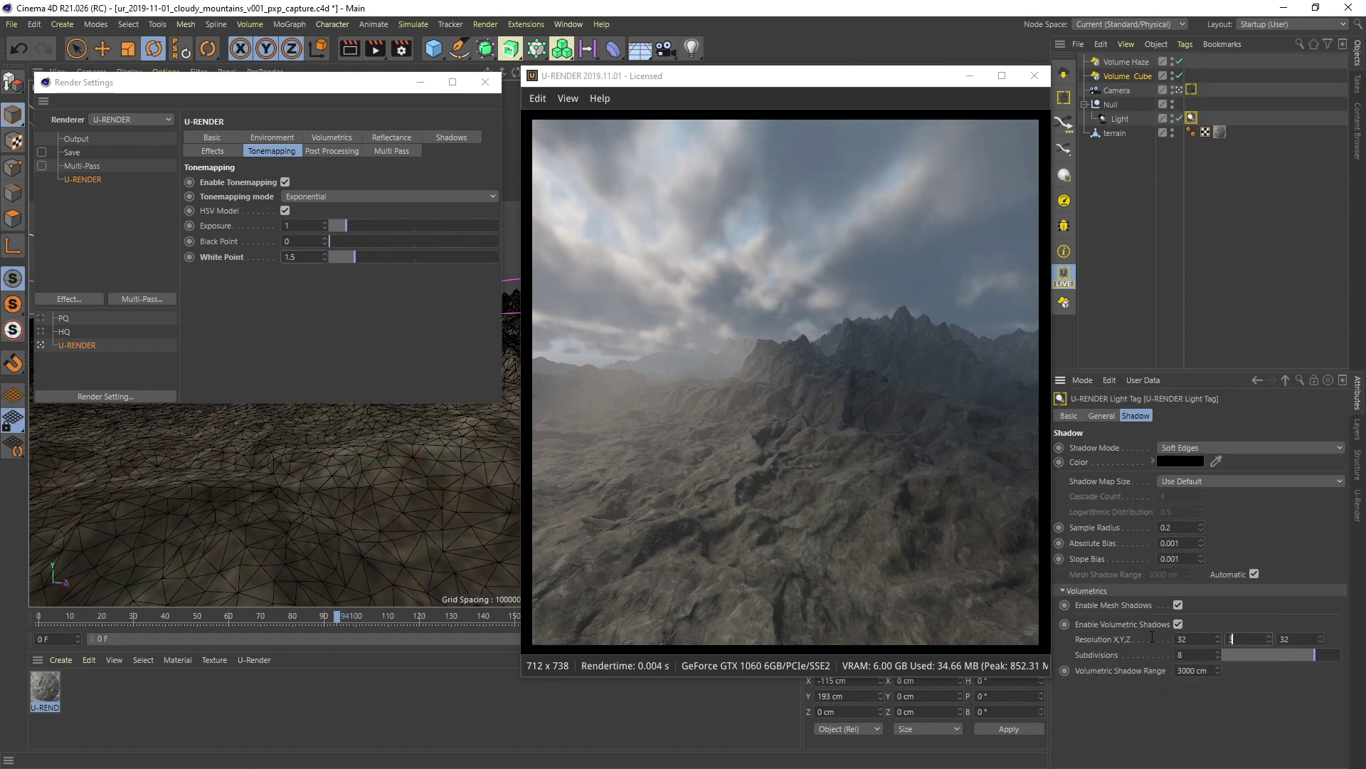
text(32)
key(Return)
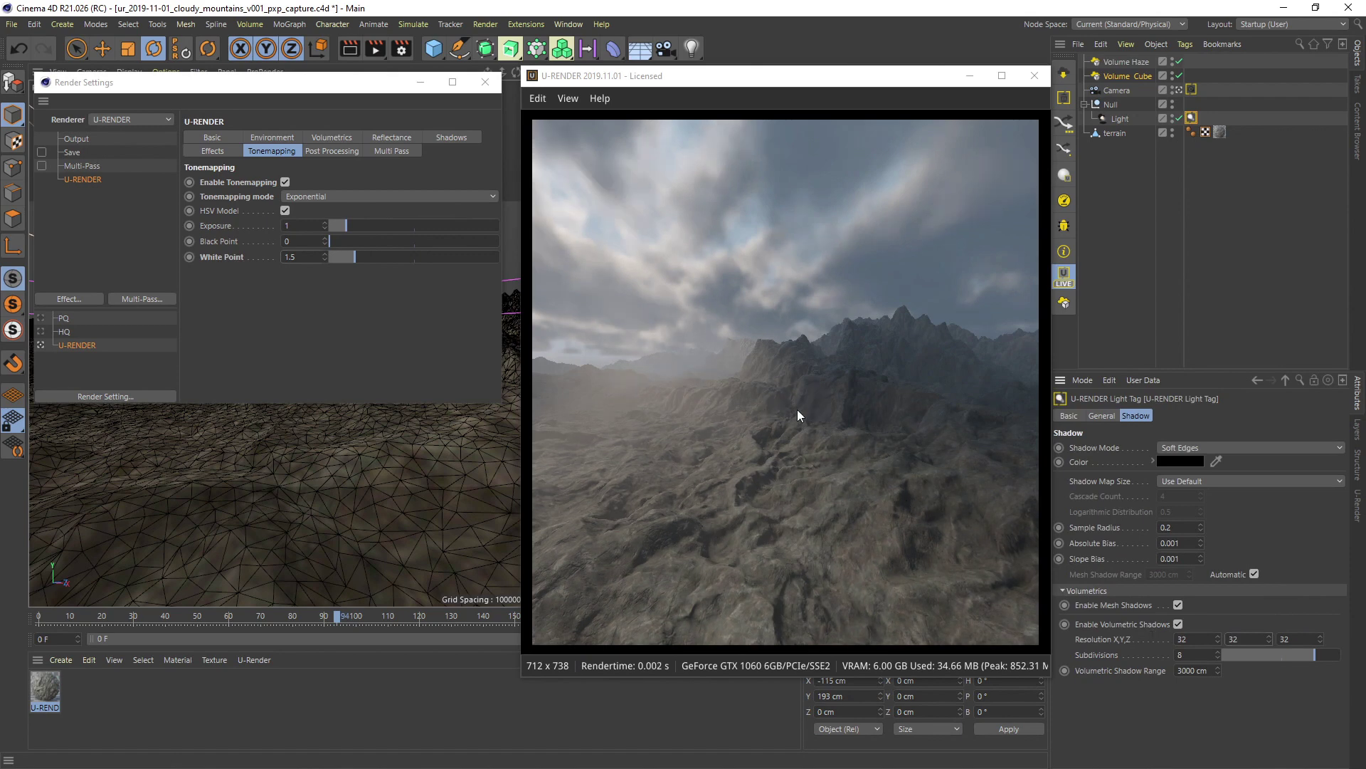
text(64)
key(Return)
Set the render volumetrics X resolution to 64 and move to the next axis.
click(312, 138)
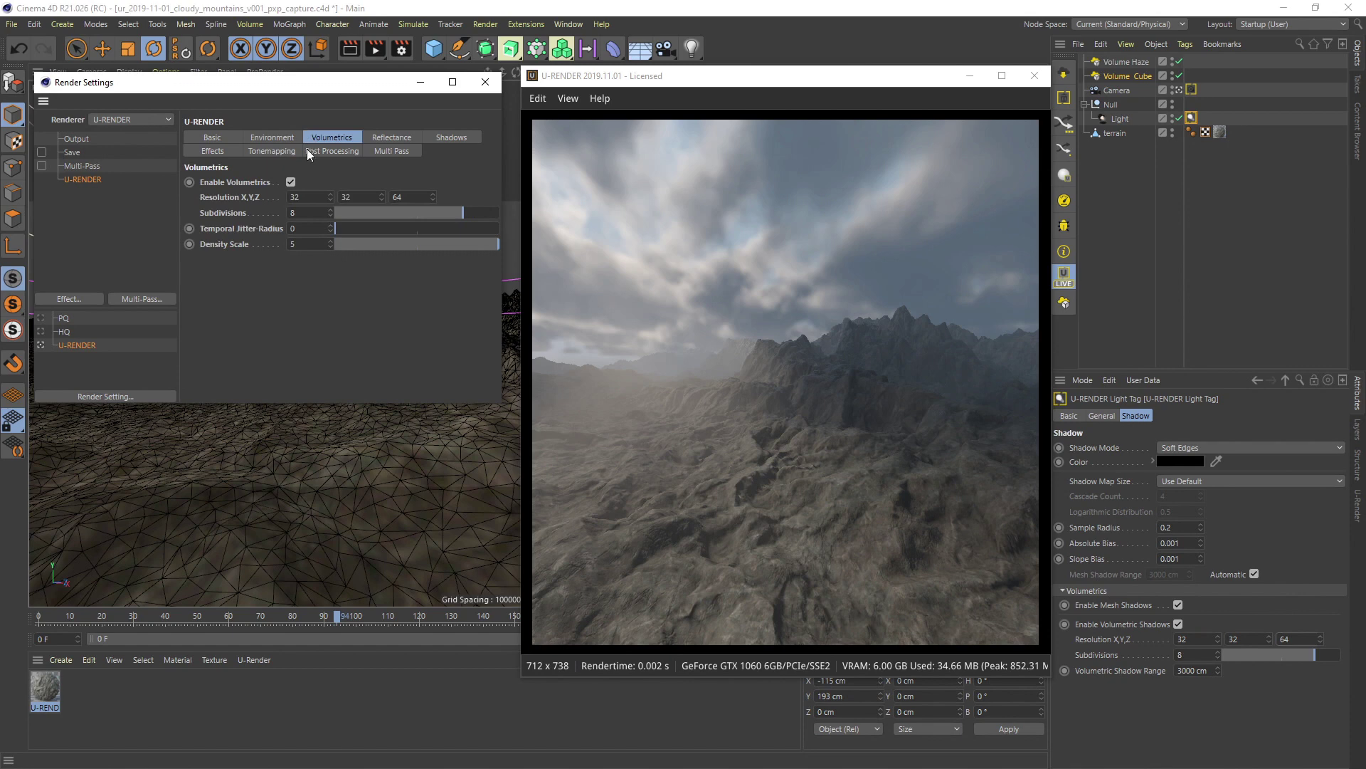
click(304, 197)
text(64)
key(Tab)
text(64)
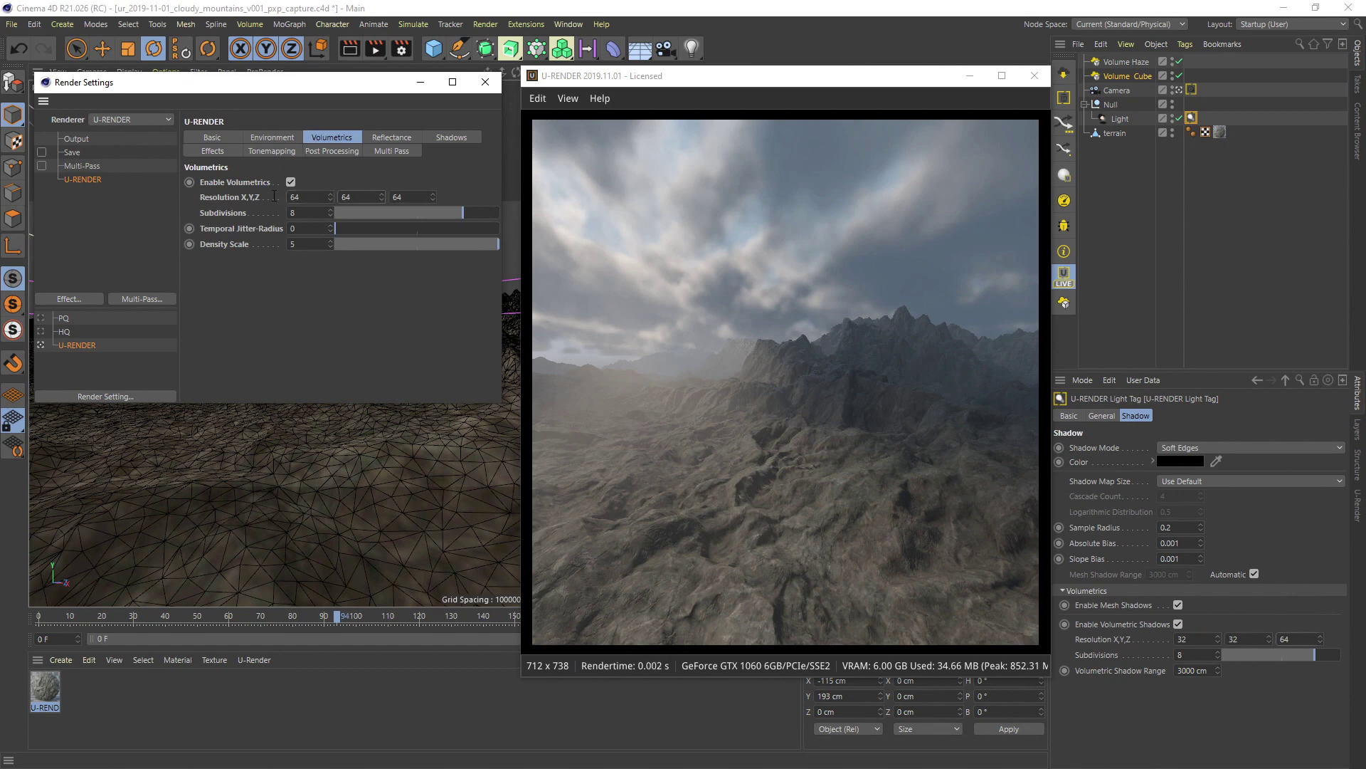